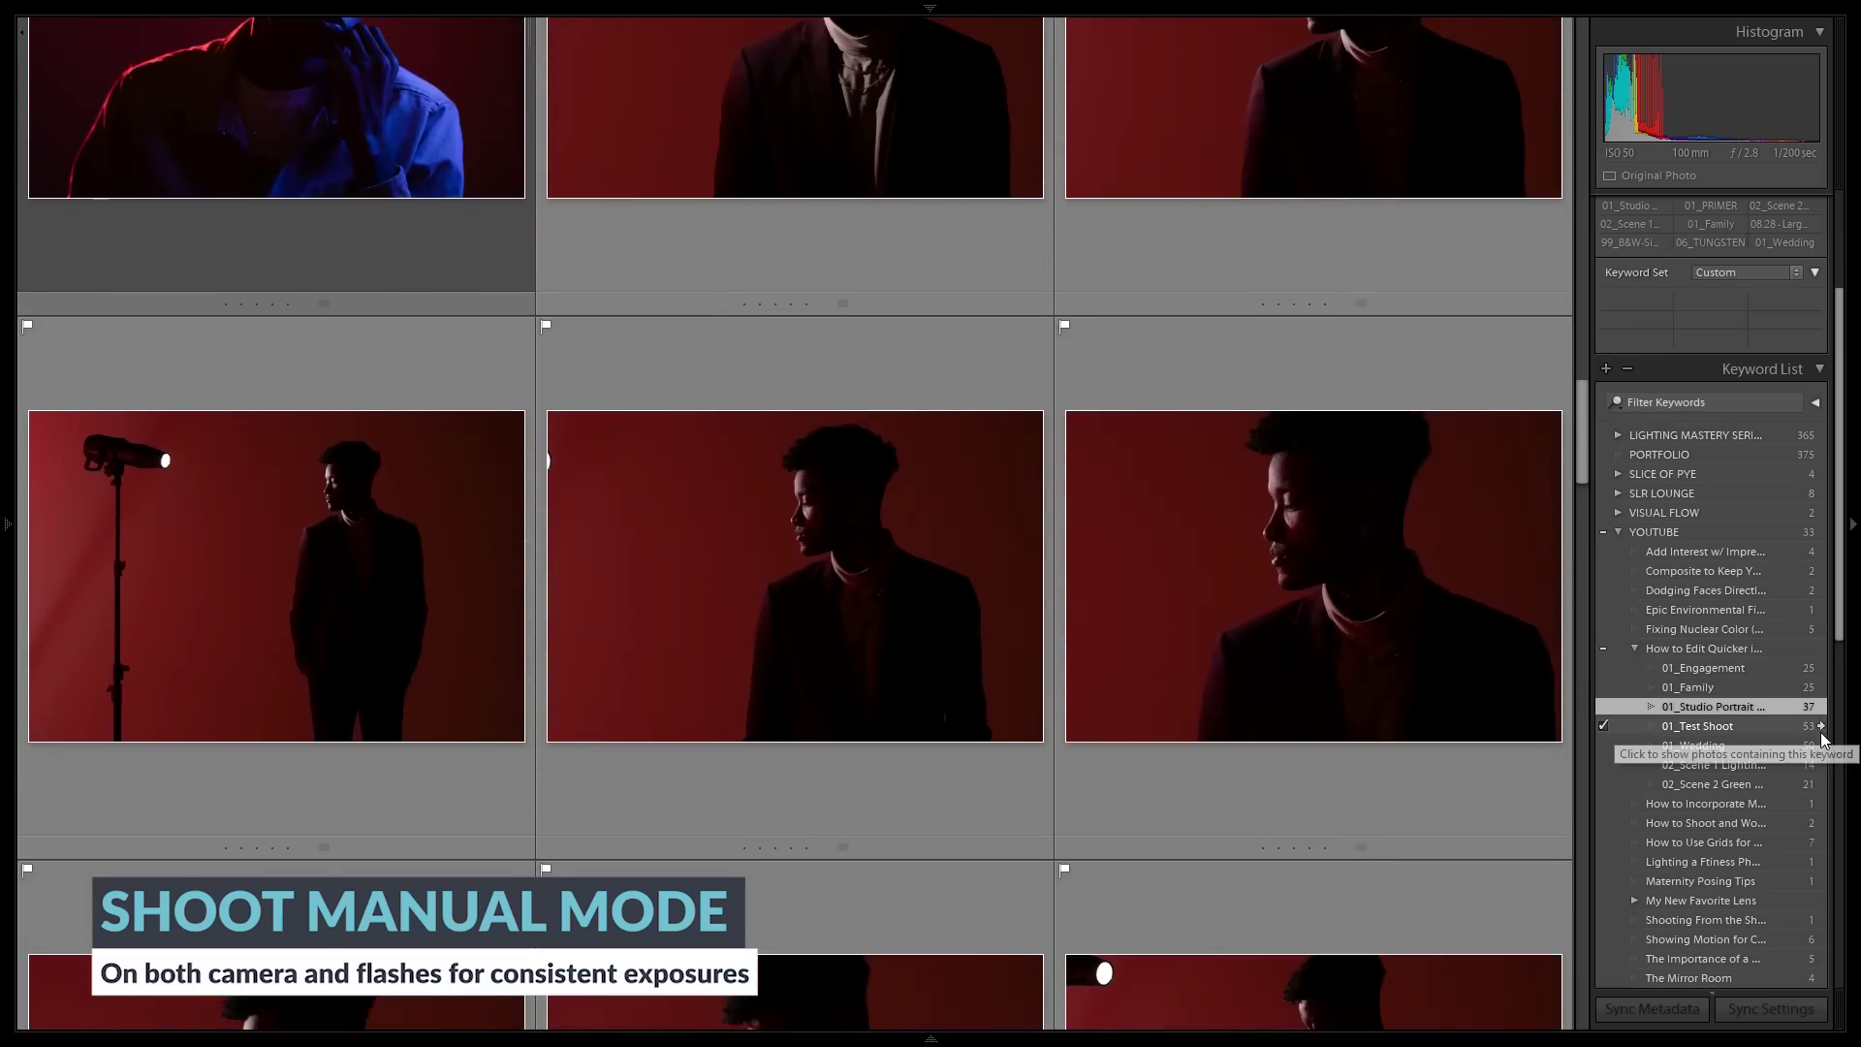
Show the photos carrying the 01_Wedding keyword and browse them in the grid
click(1820, 746)
drag(1574, 124, 1561, 31)
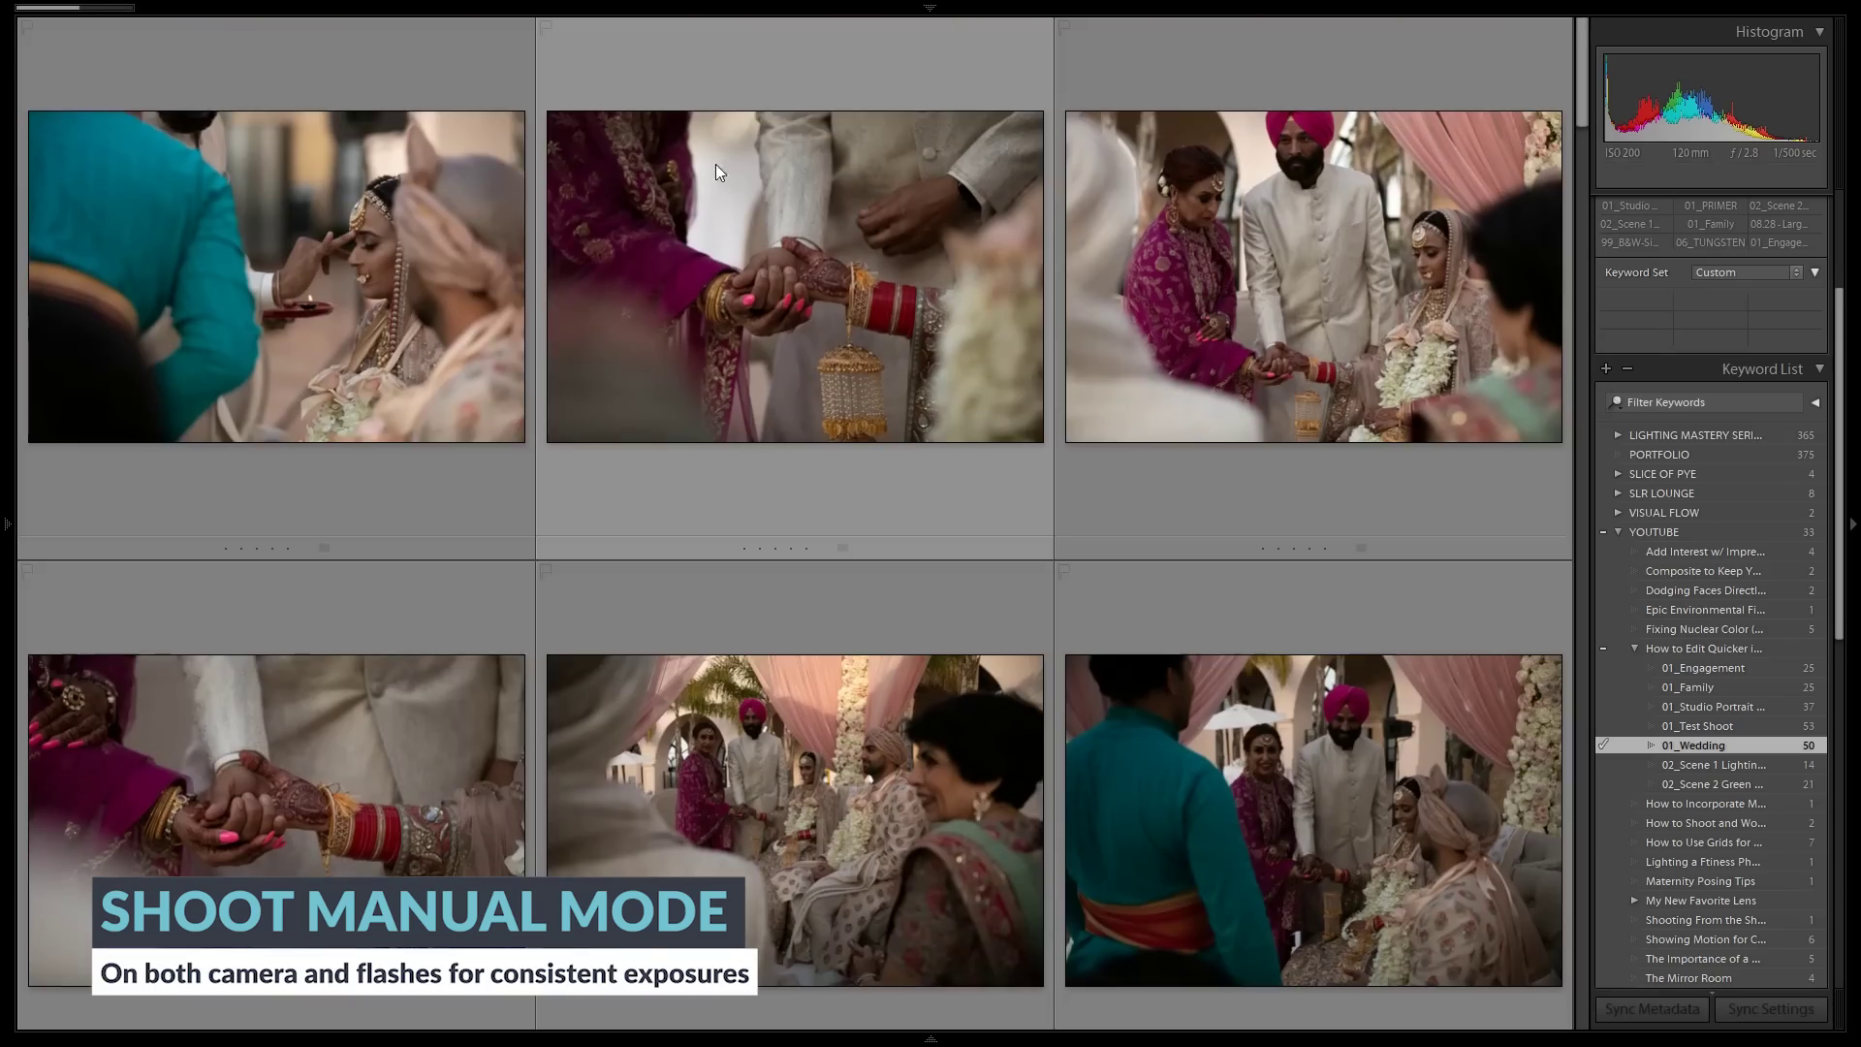
drag(1579, 43, 1562, 288)
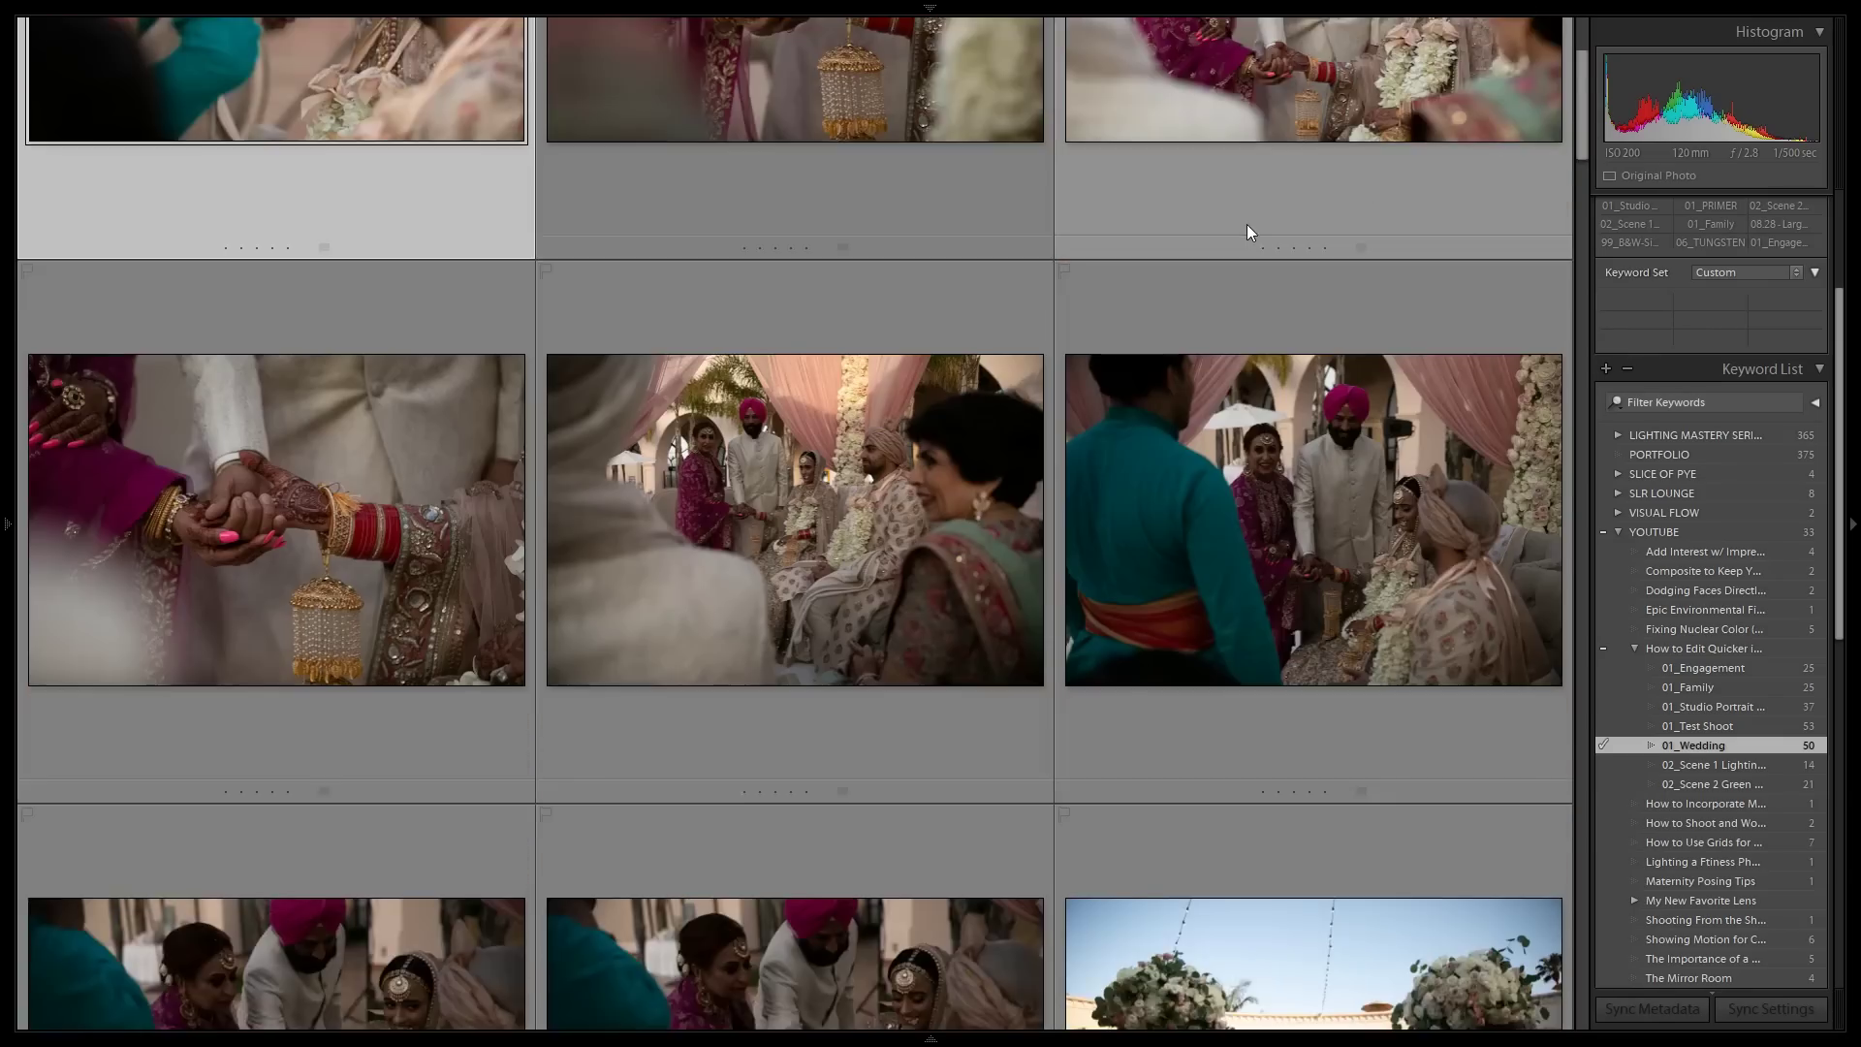
scroll(1248, 223, down, 10)
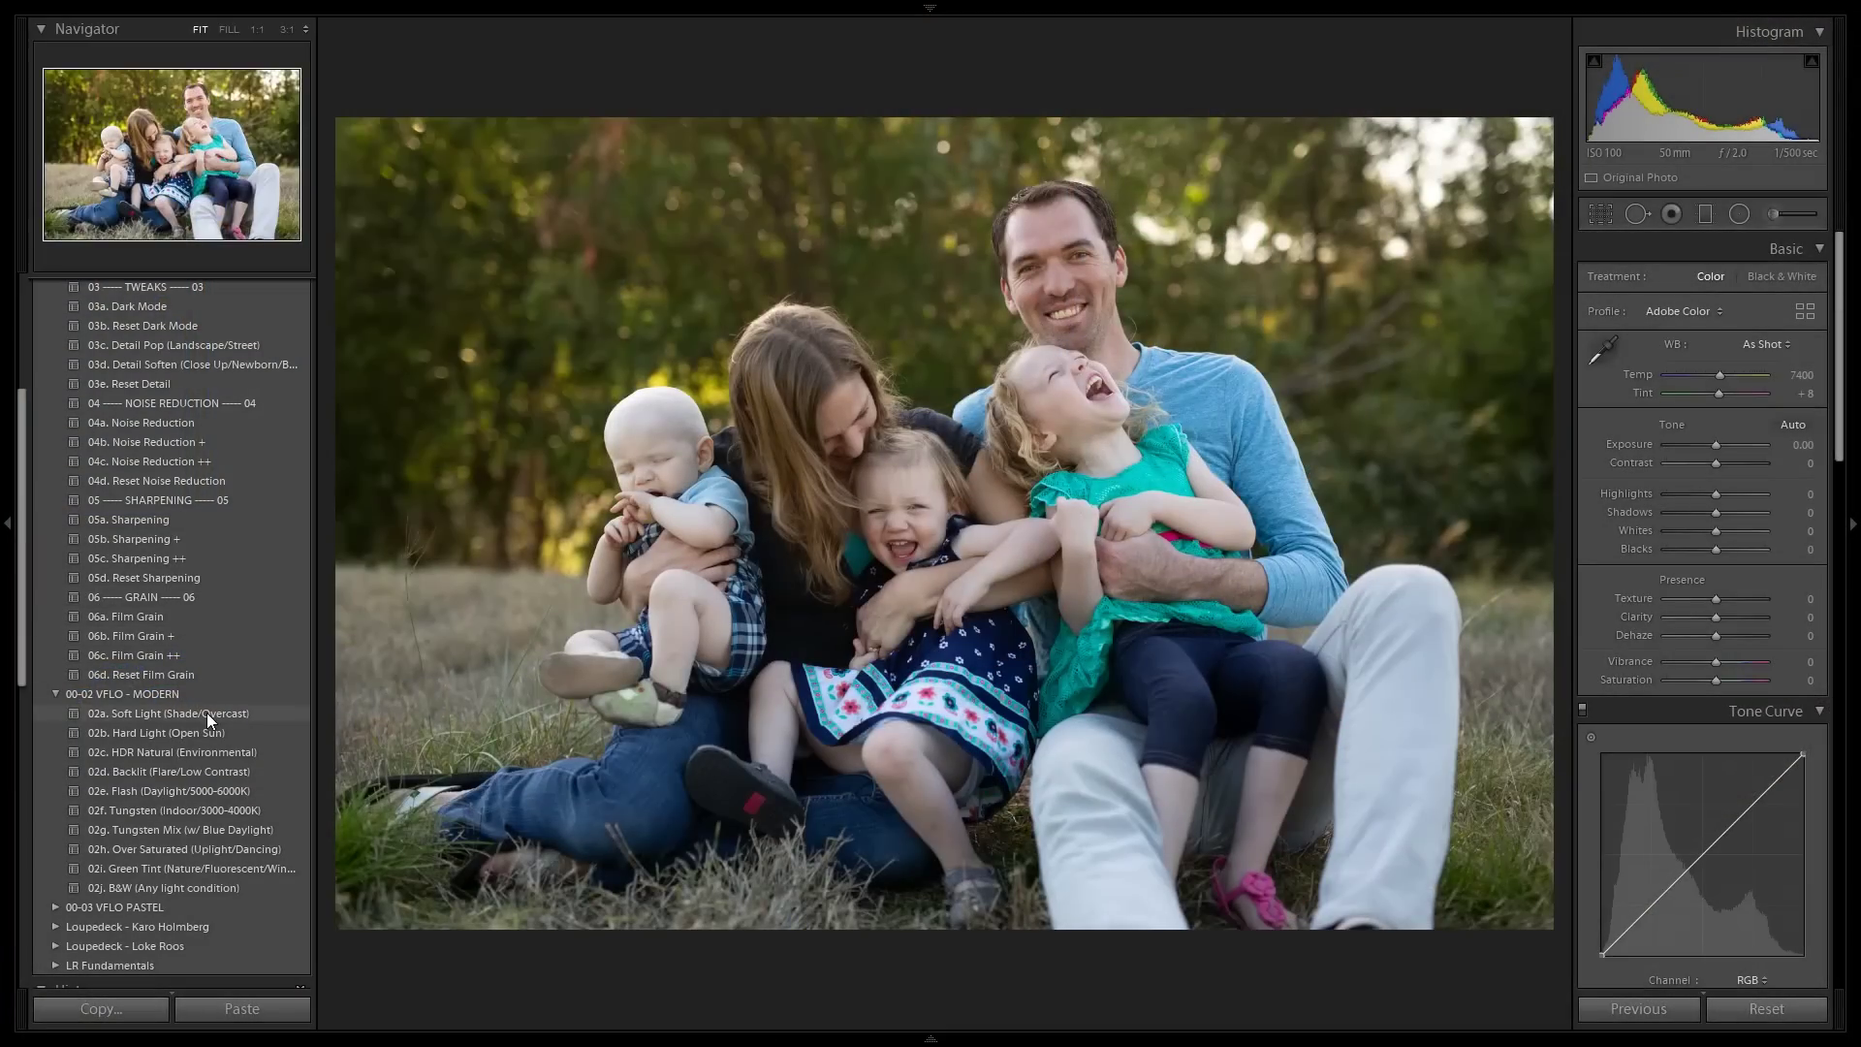
Apply the 02a. Soft Light (Shade/Overcast) preset to the family photo and synchronize its settings to all family photos, excluding Spot Removal and Crop
click(206, 713)
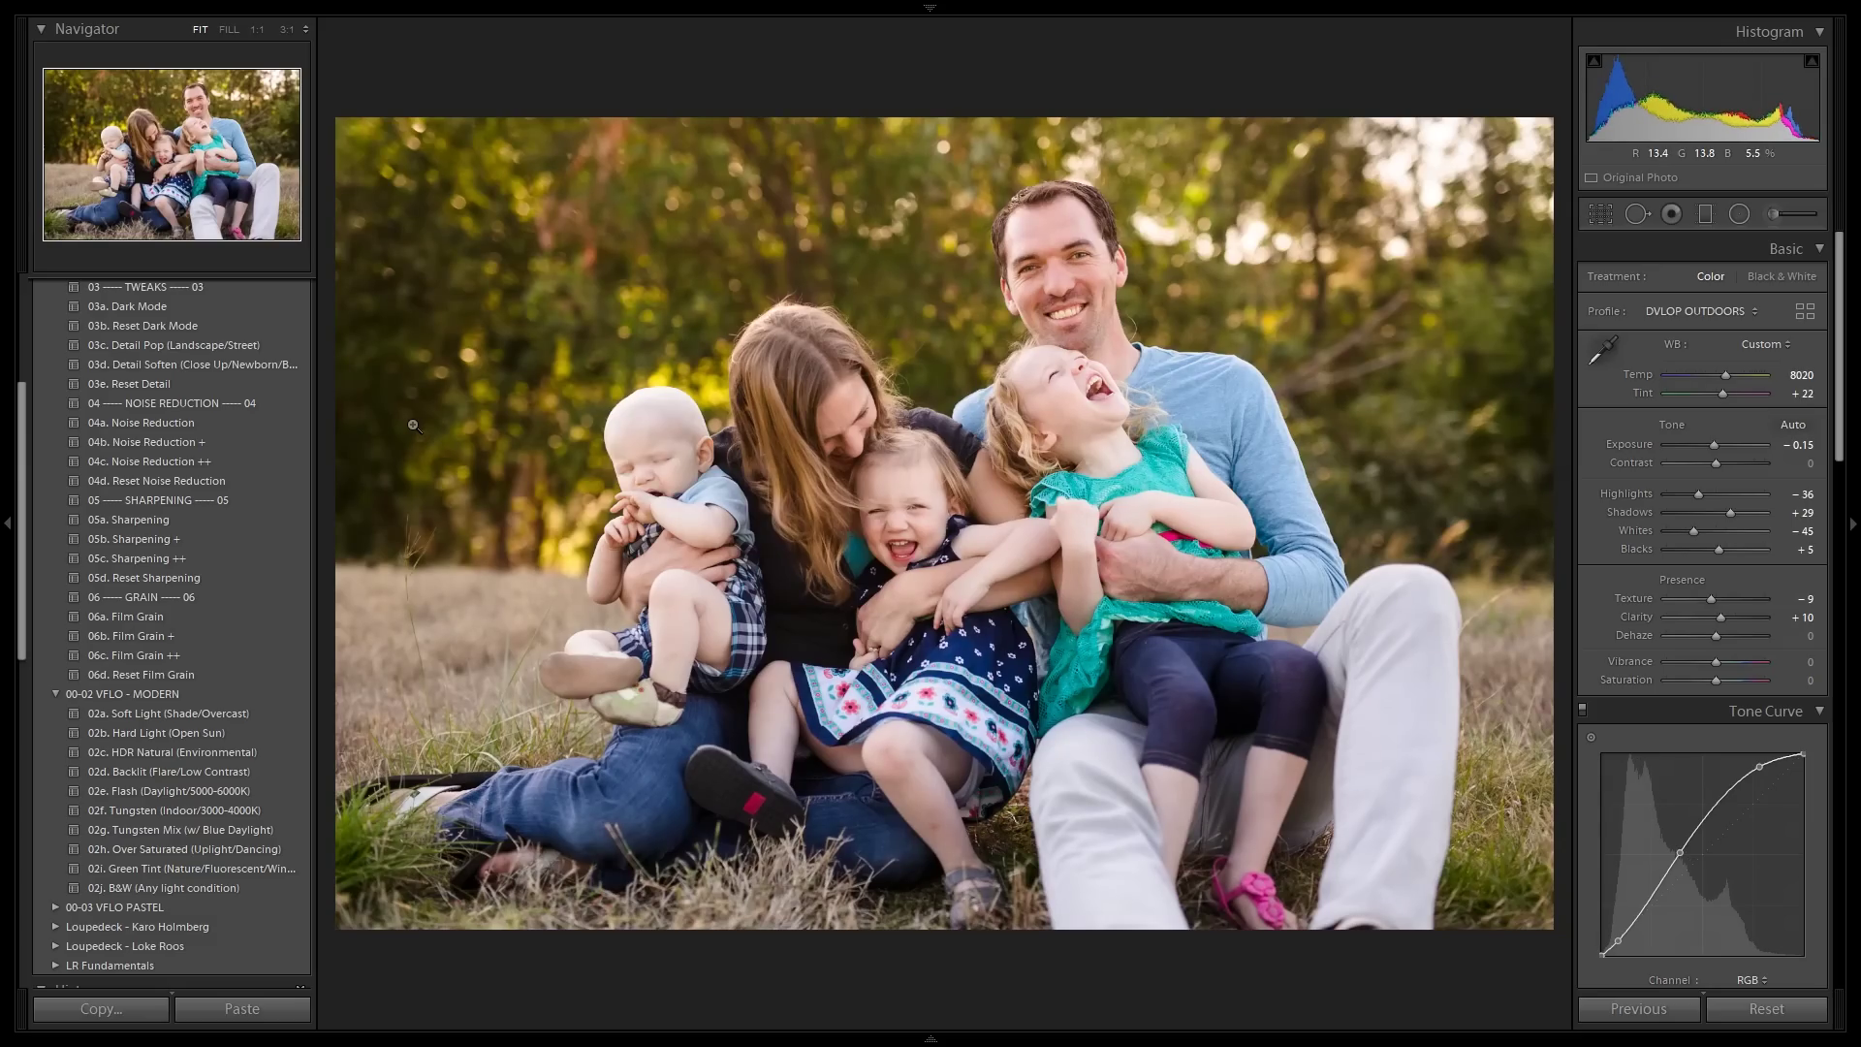
key(g)
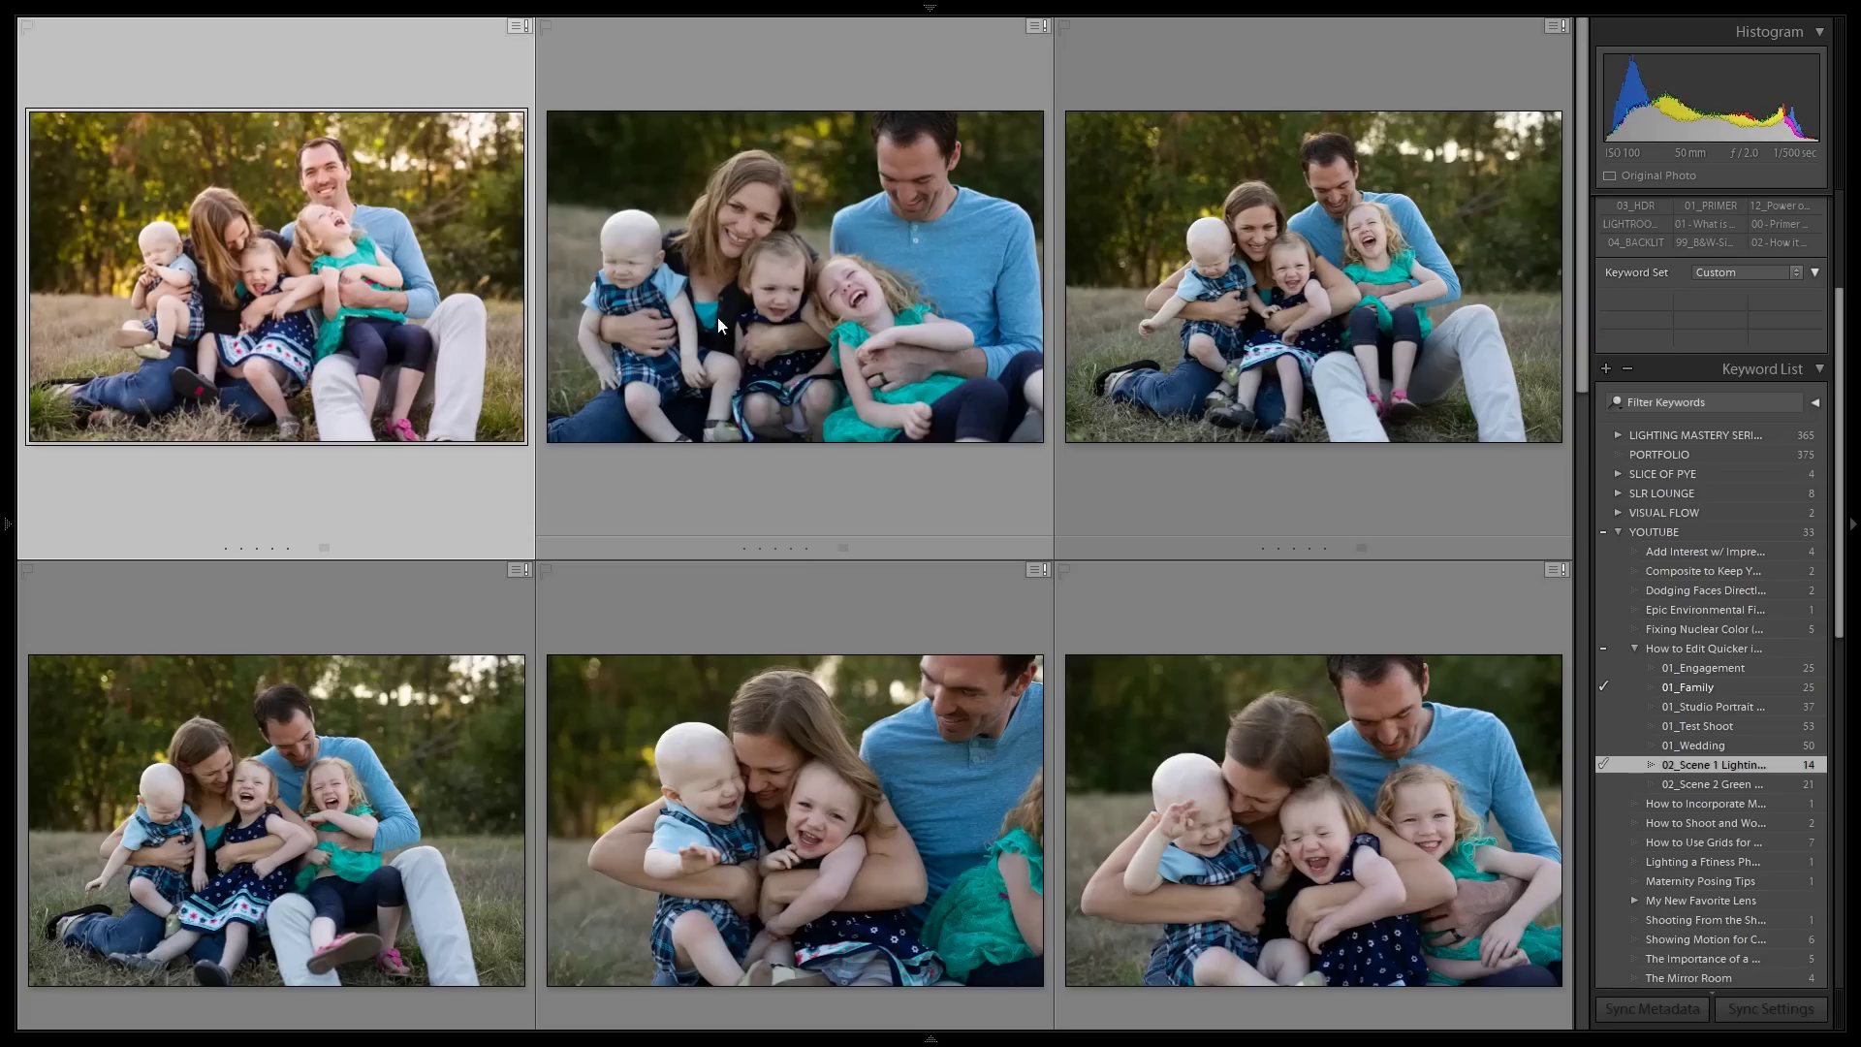
scroll(818, 302, down, 10)
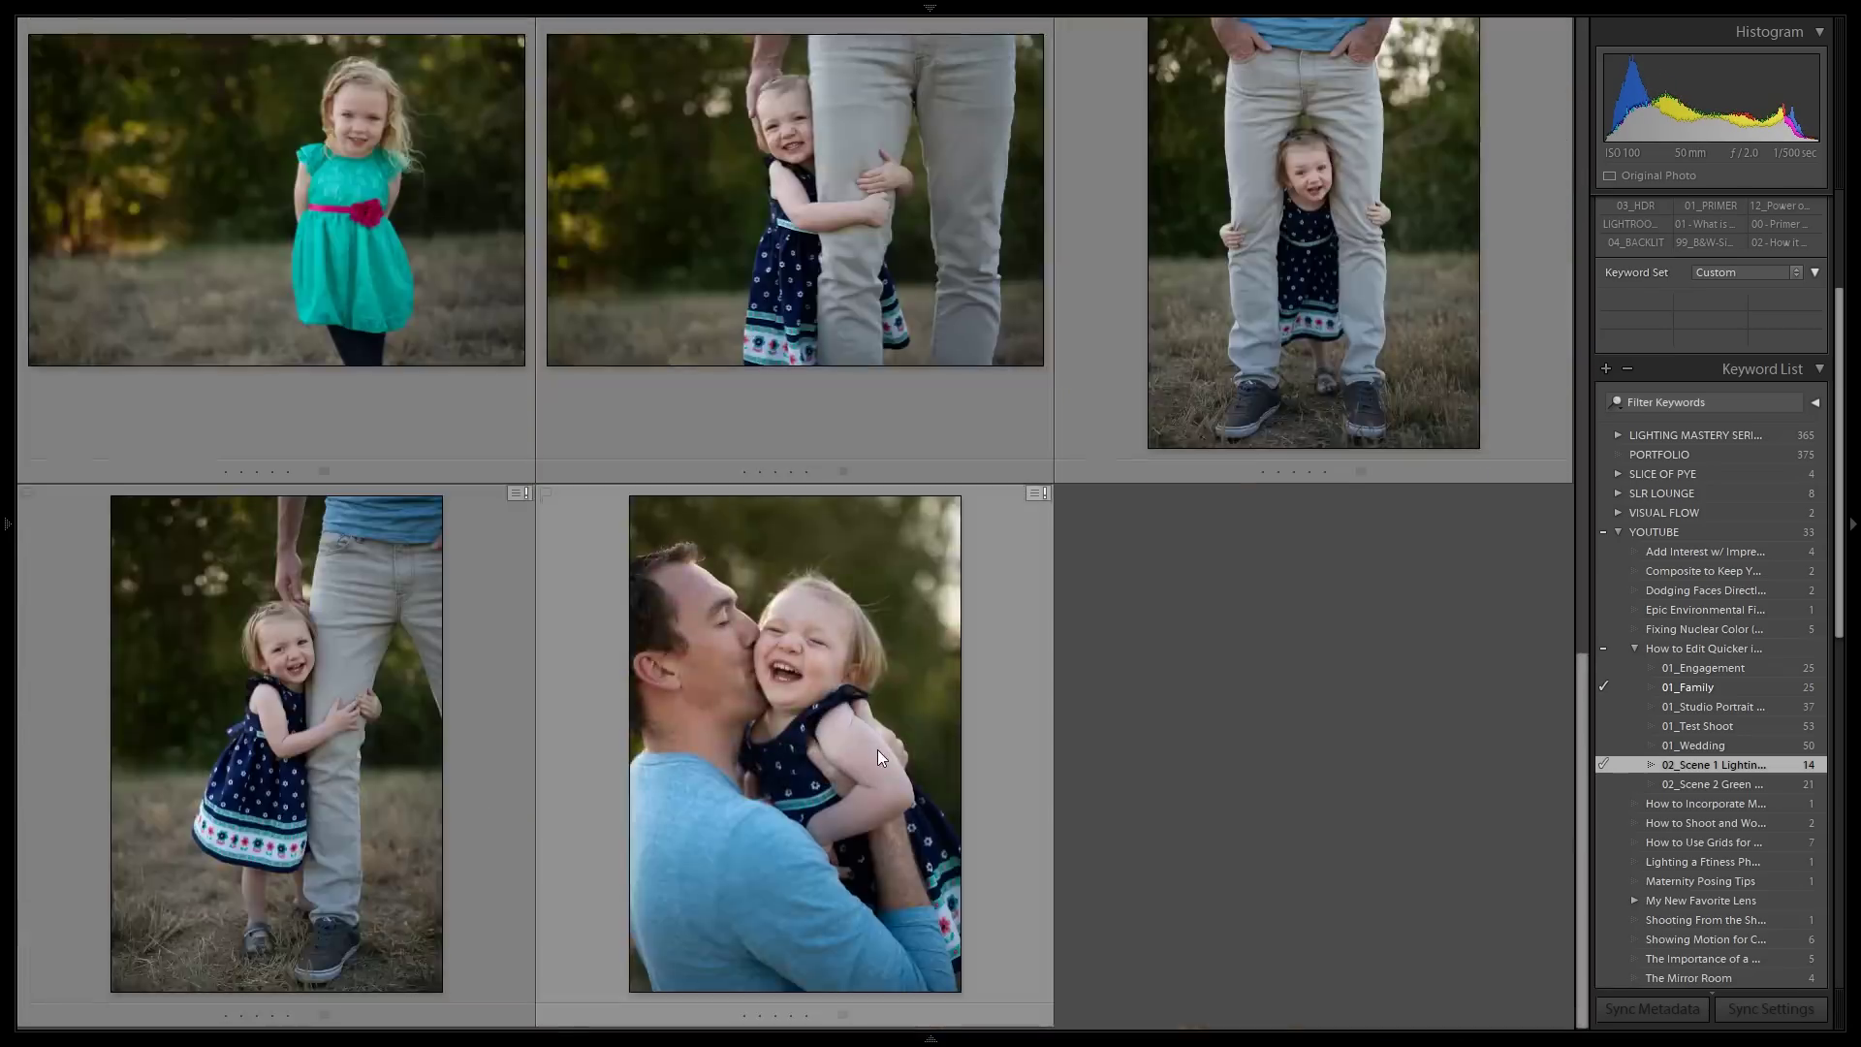
key(ctrl+a)
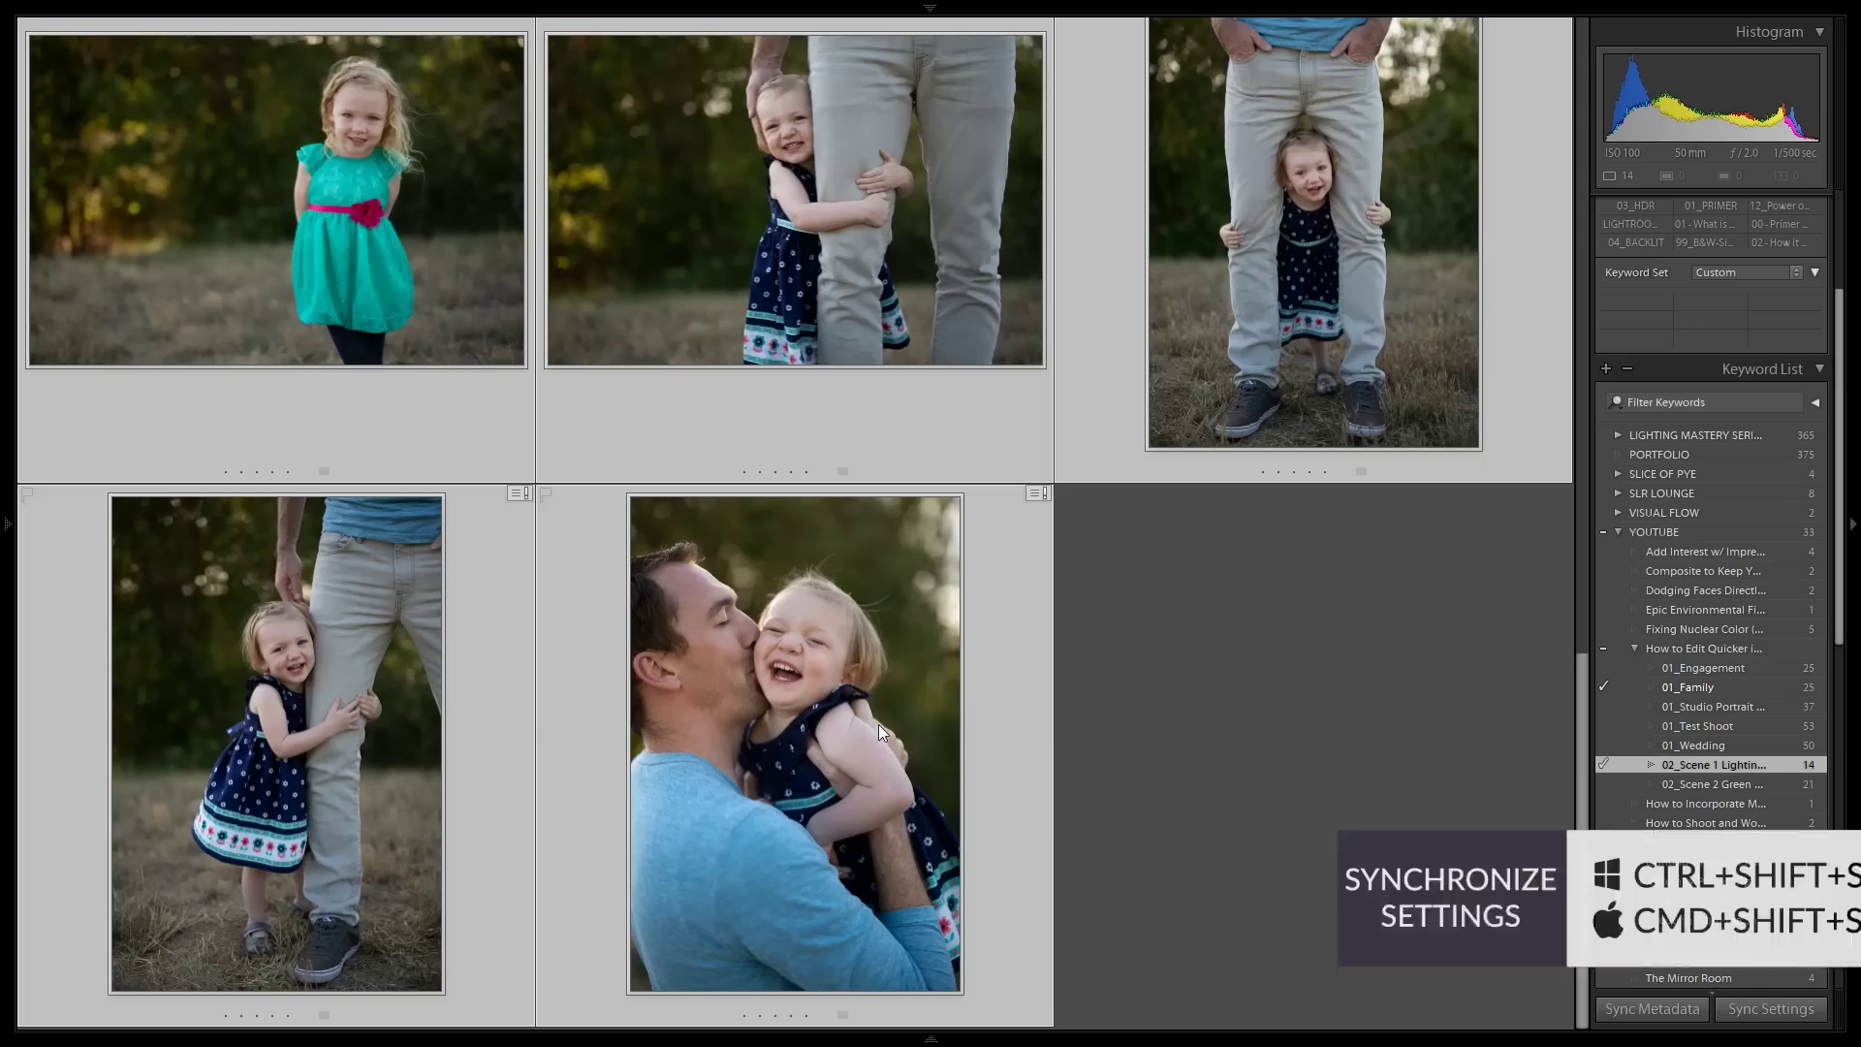
key(ctrl+shift+s)
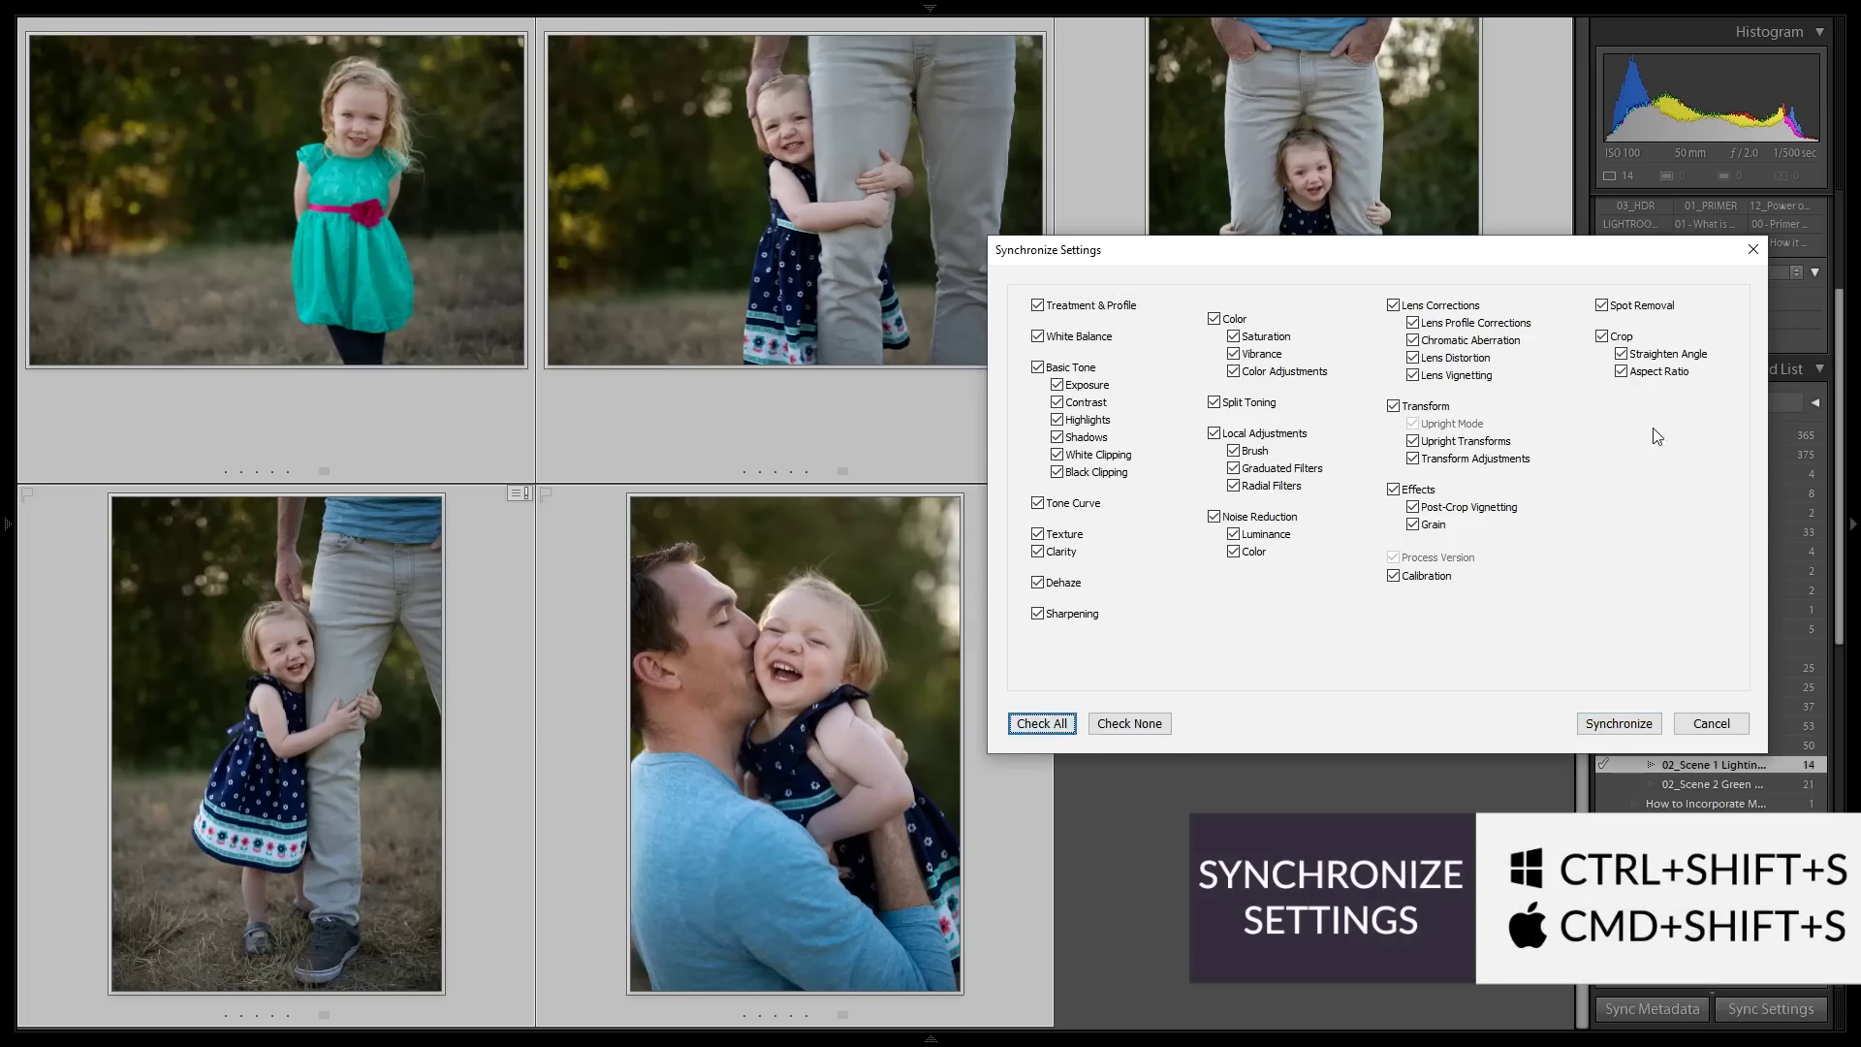
click(1601, 336)
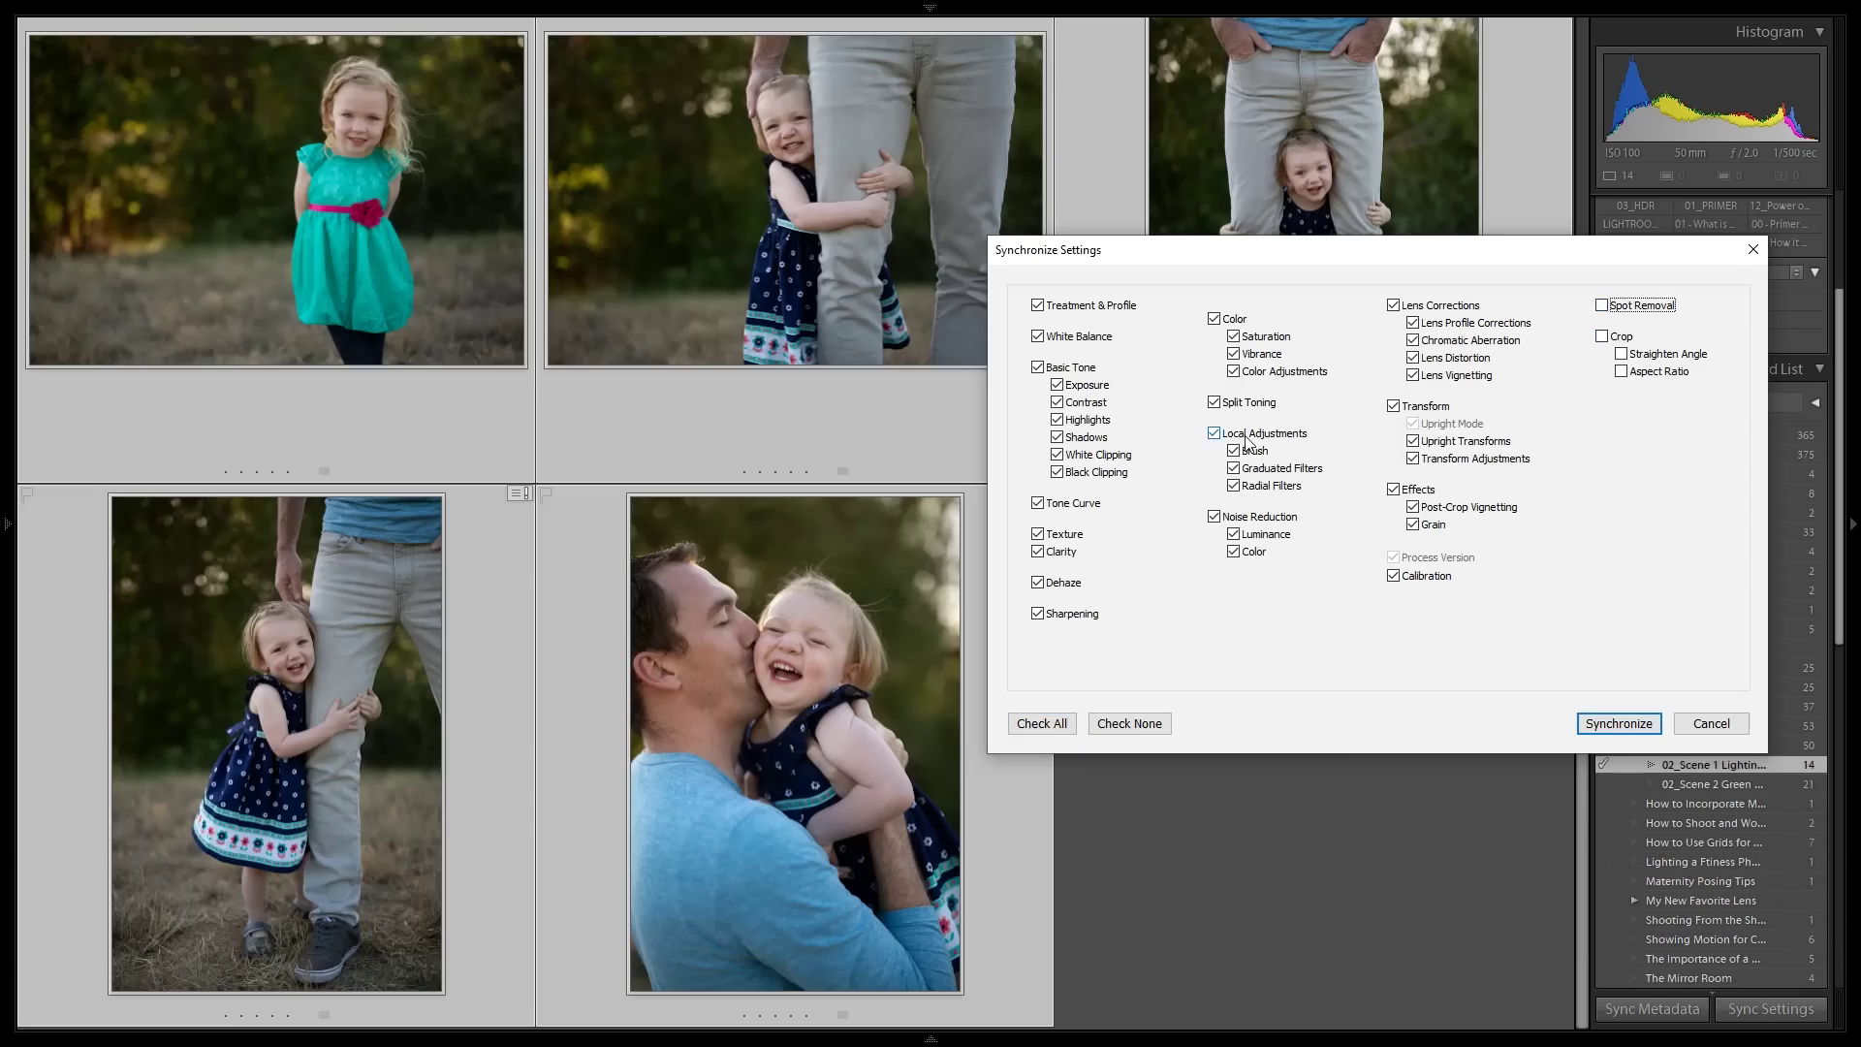
click(1619, 723)
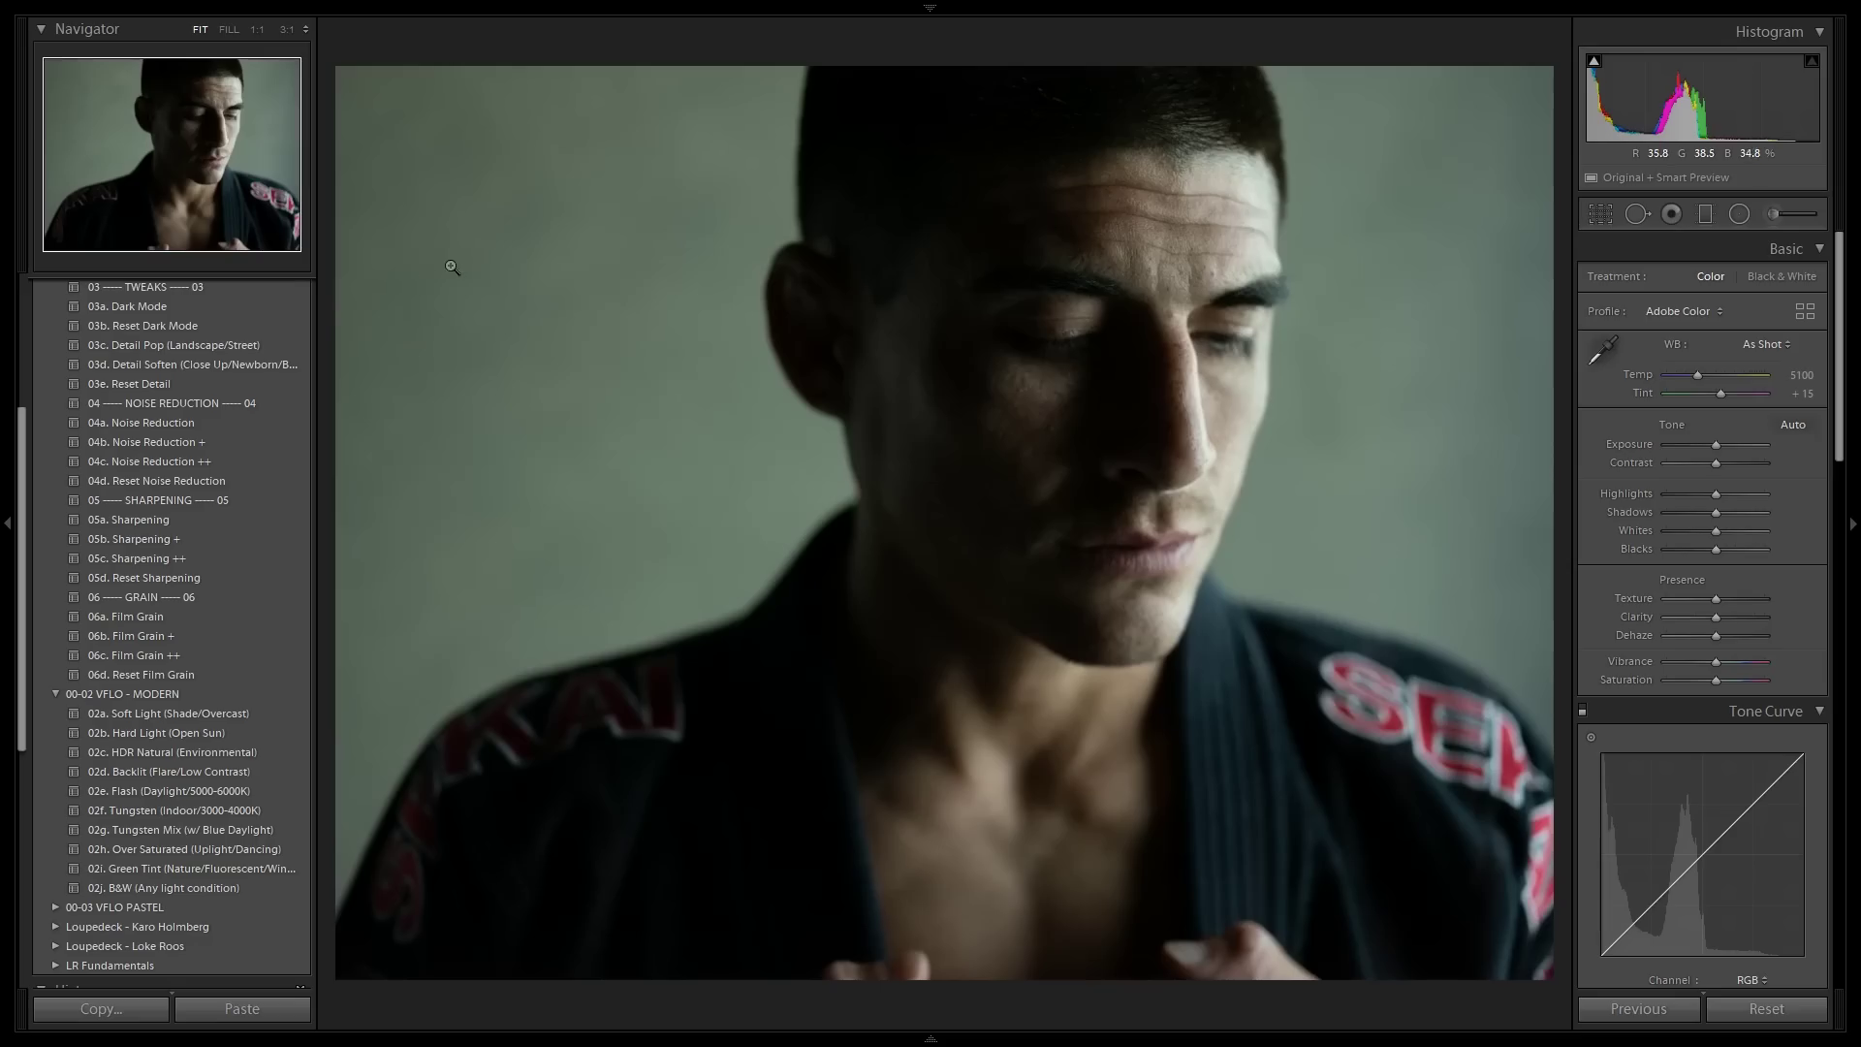
Apply a VFLO - MODERN preset to the first martial artist portrait and sync its settings across all photos of the shoot
click(196, 847)
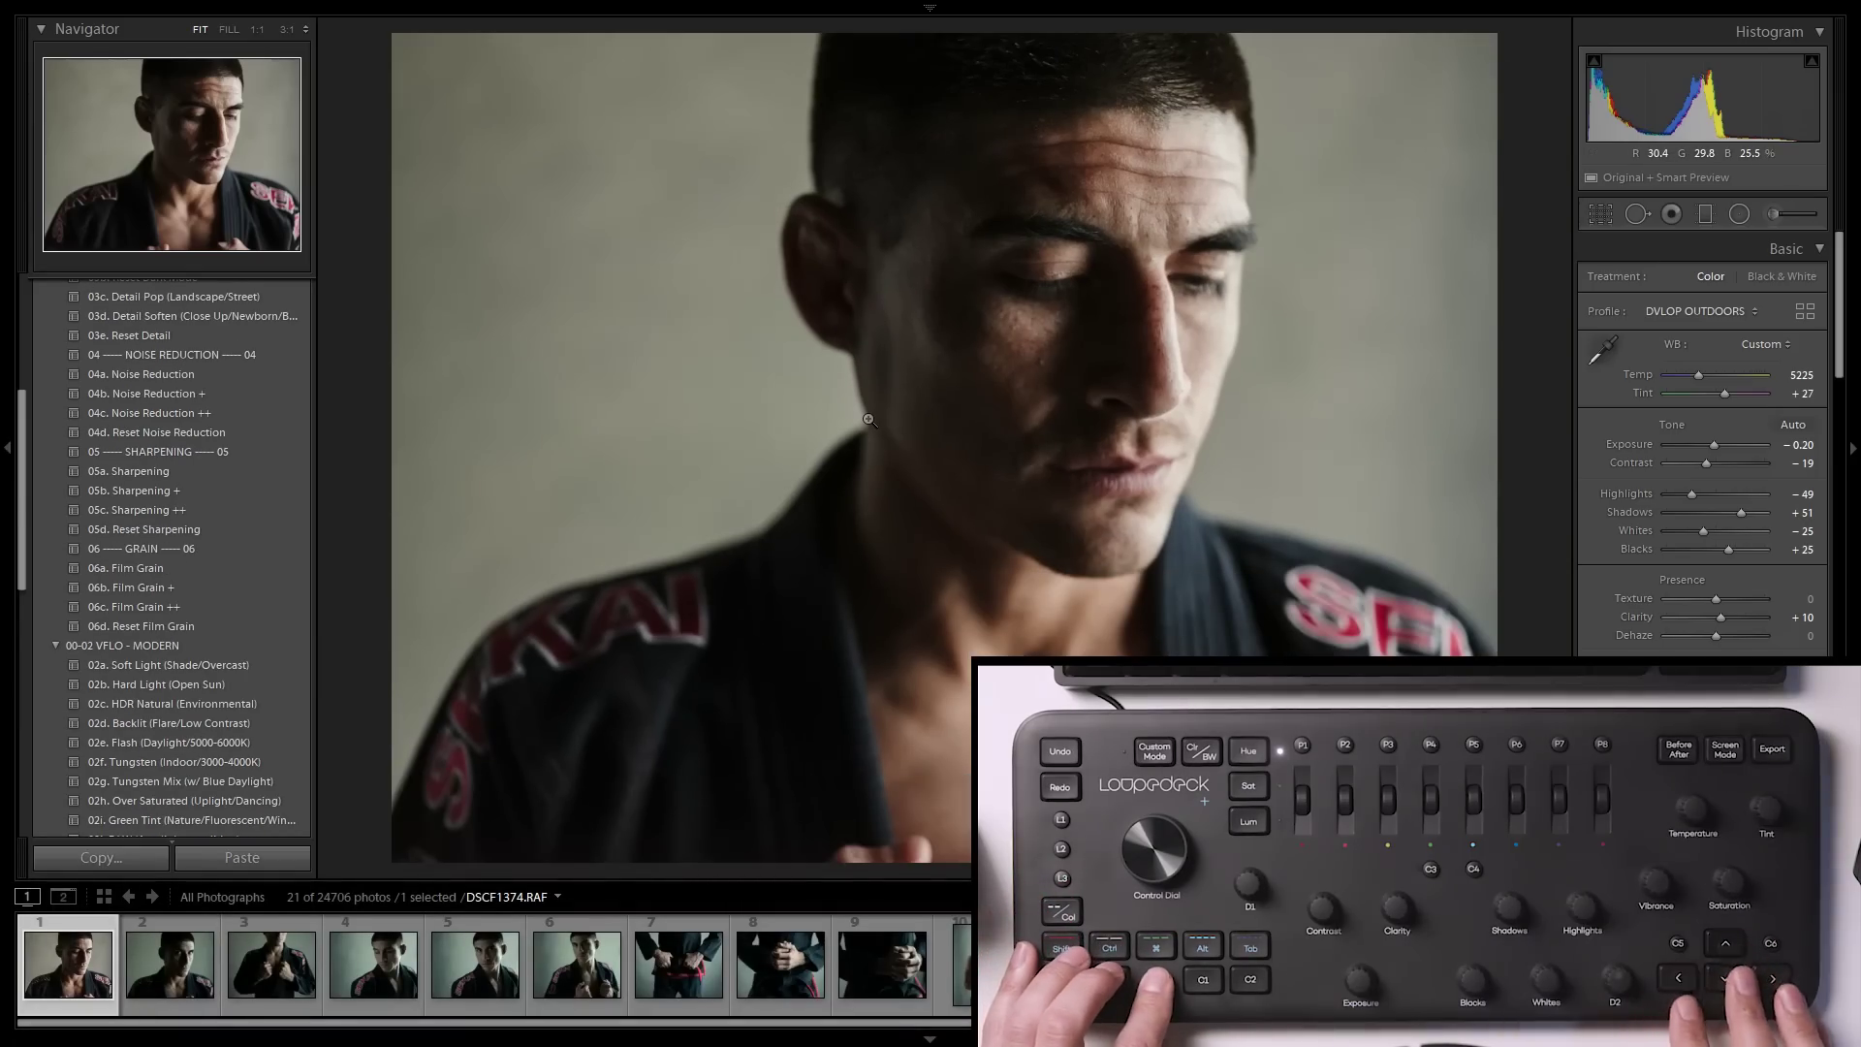
key(ctrl+a)
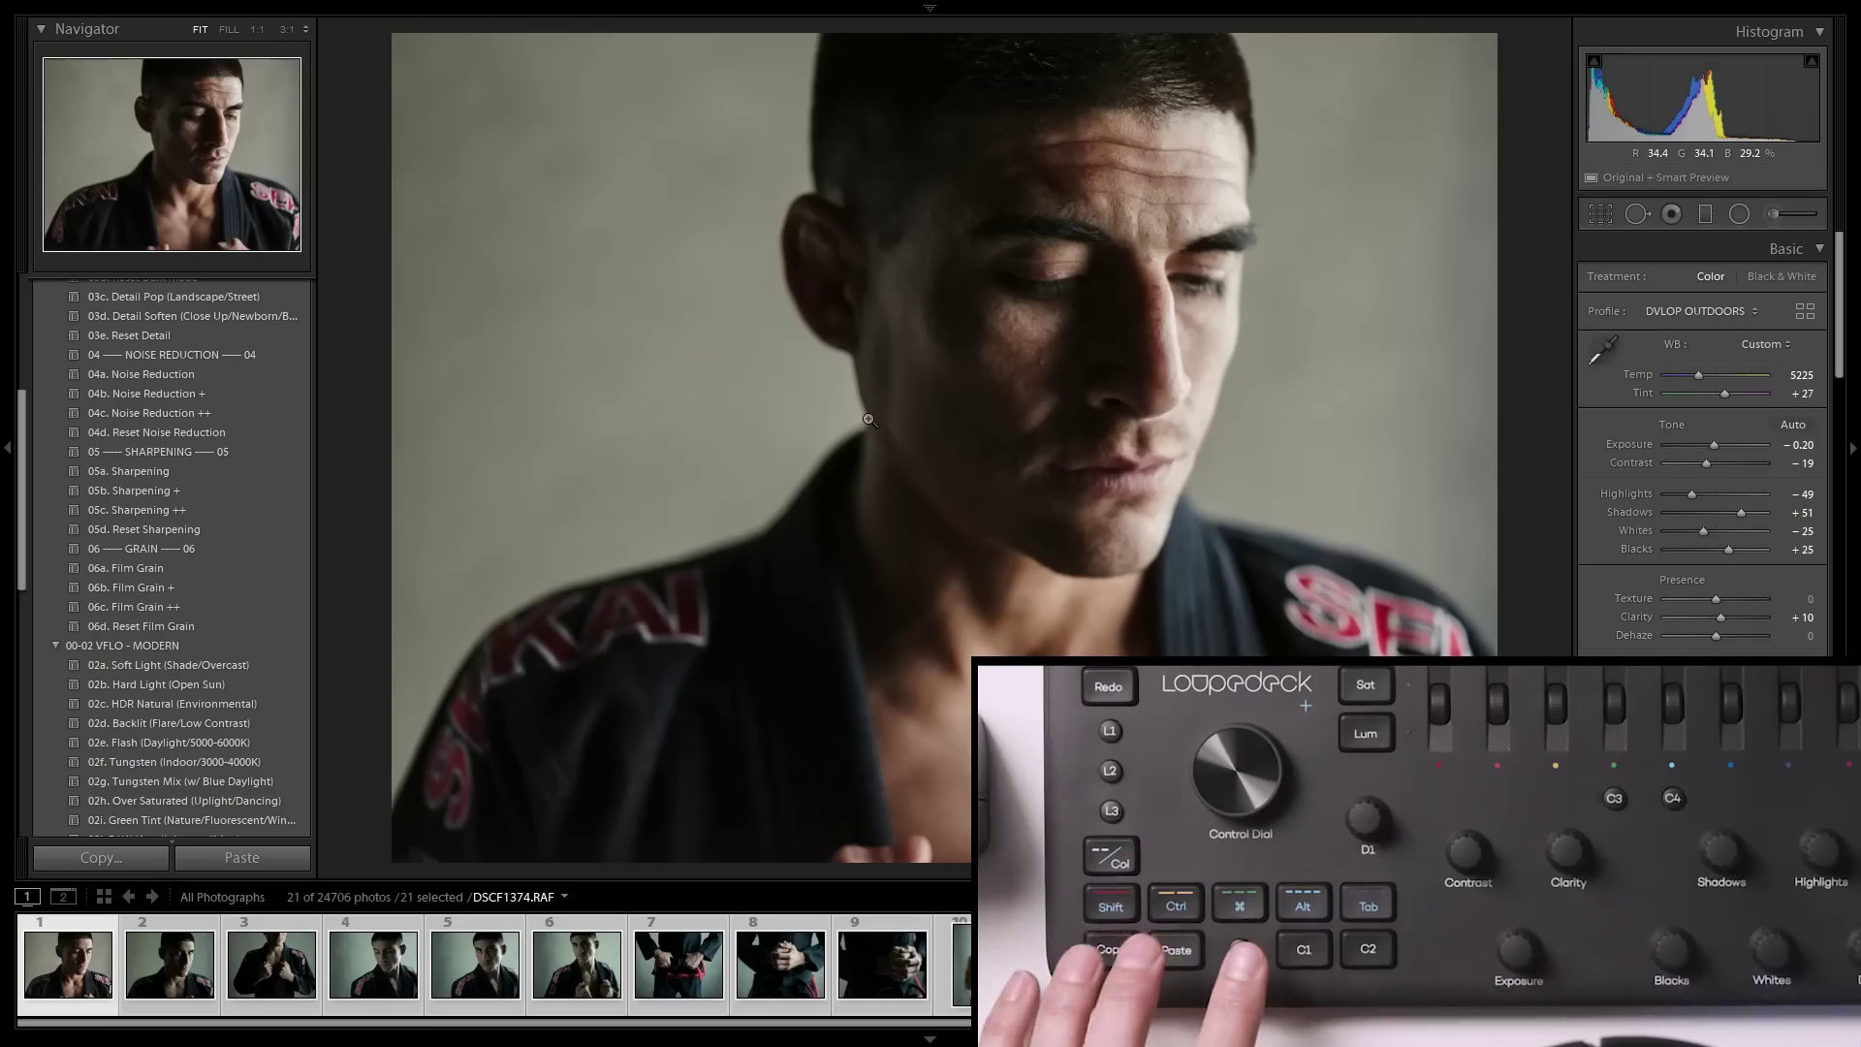
key(ctrl+shift+c)
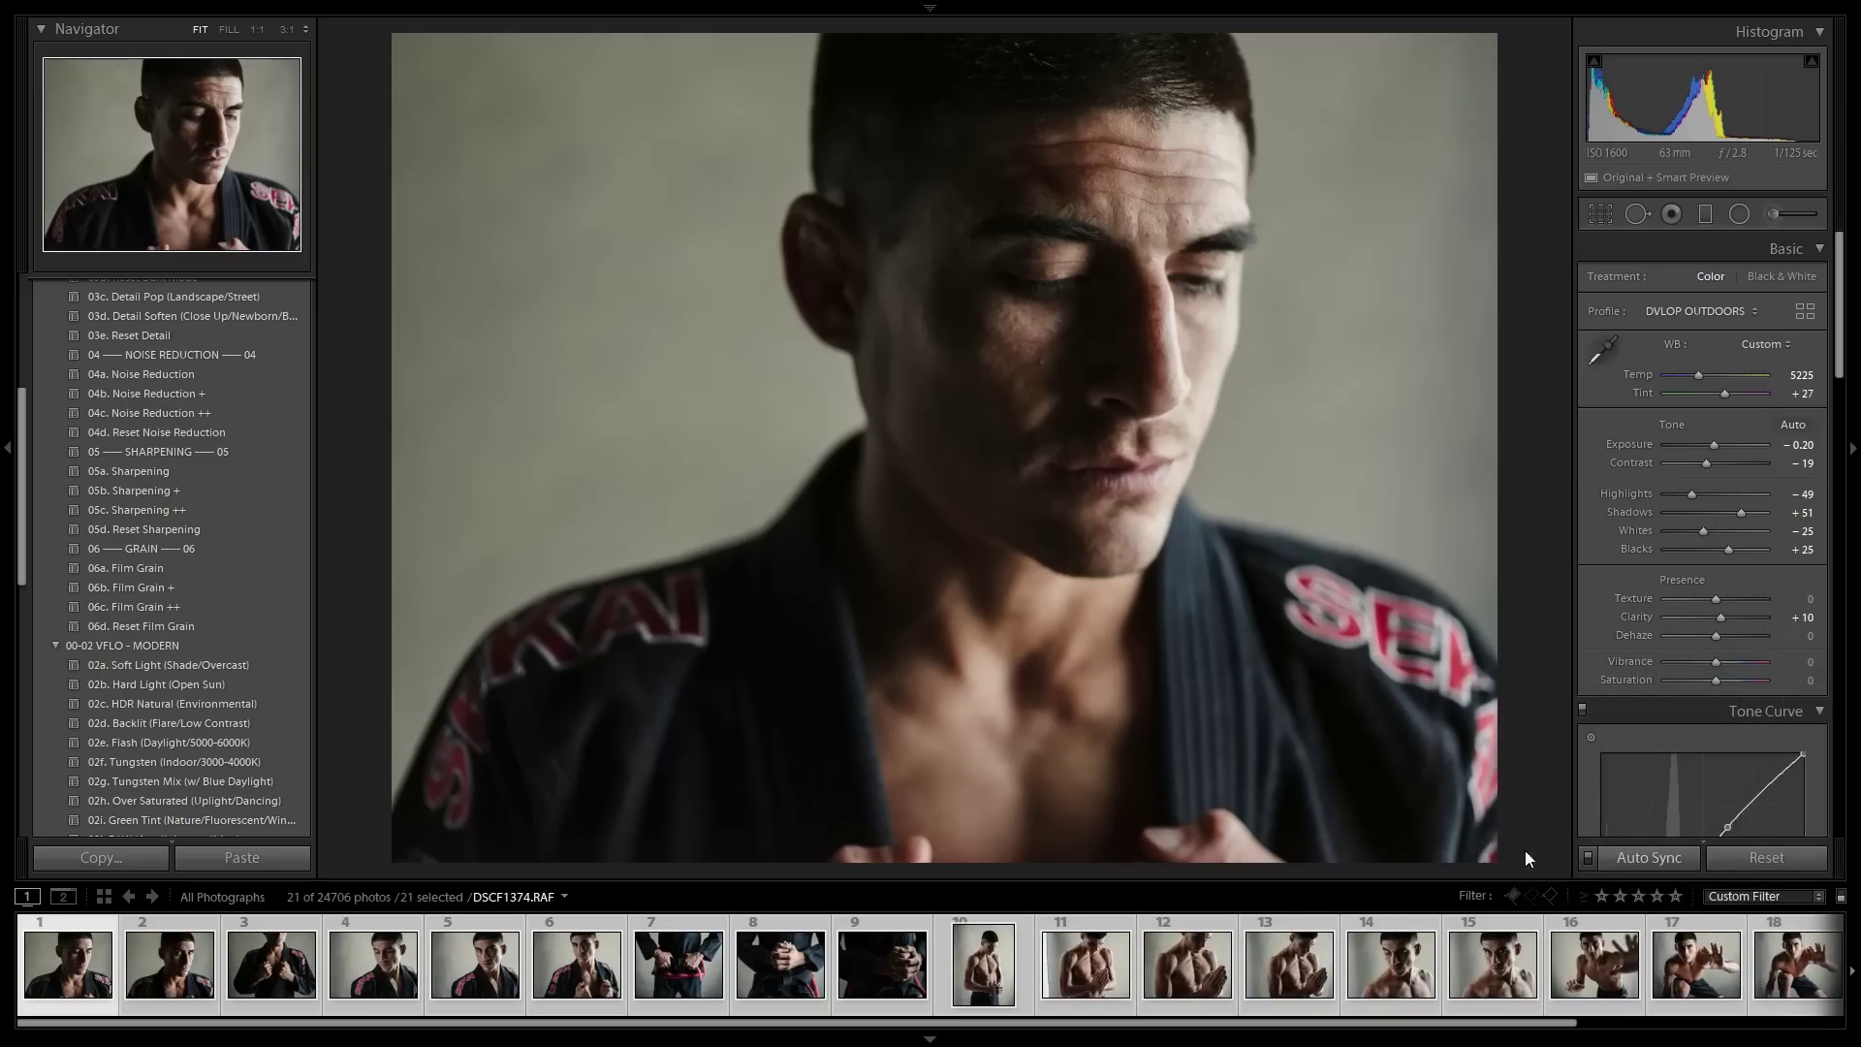
Examine the synced martial artist portraits in the grid for a consistent look
key(g)
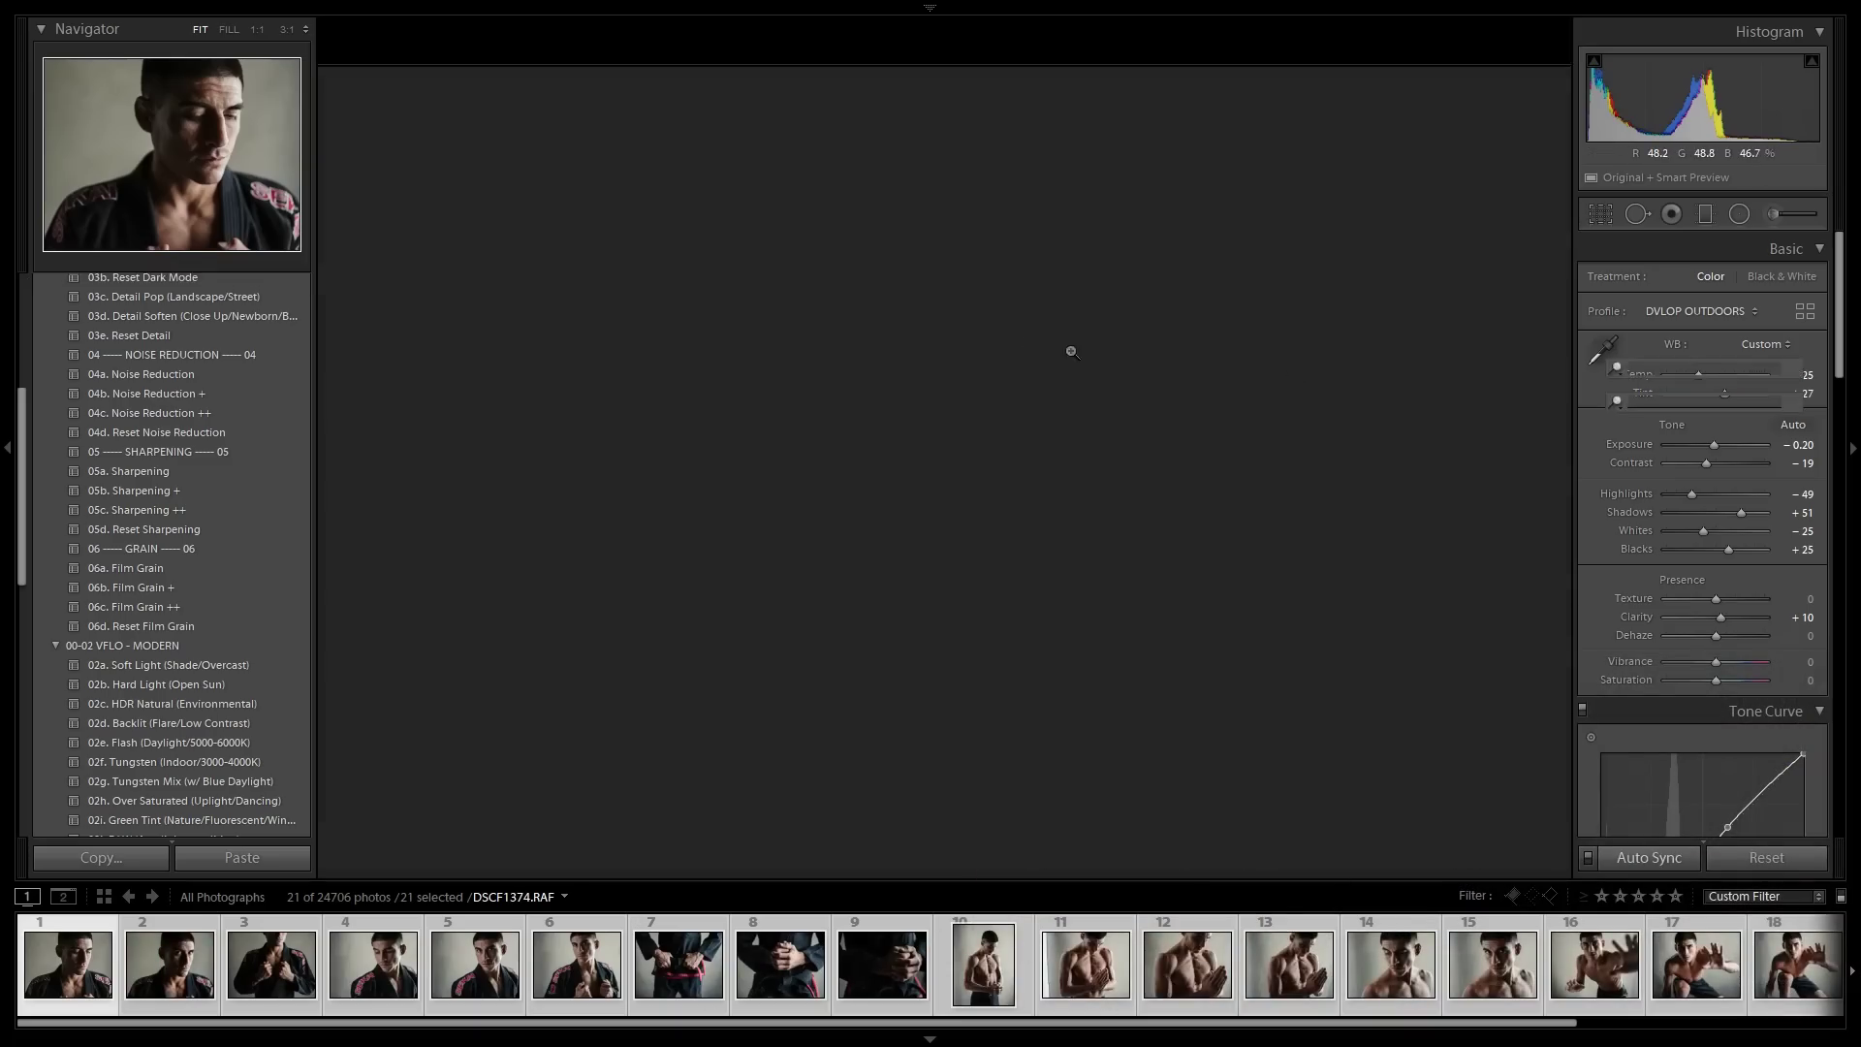
scroll(626, 283, down, 10)
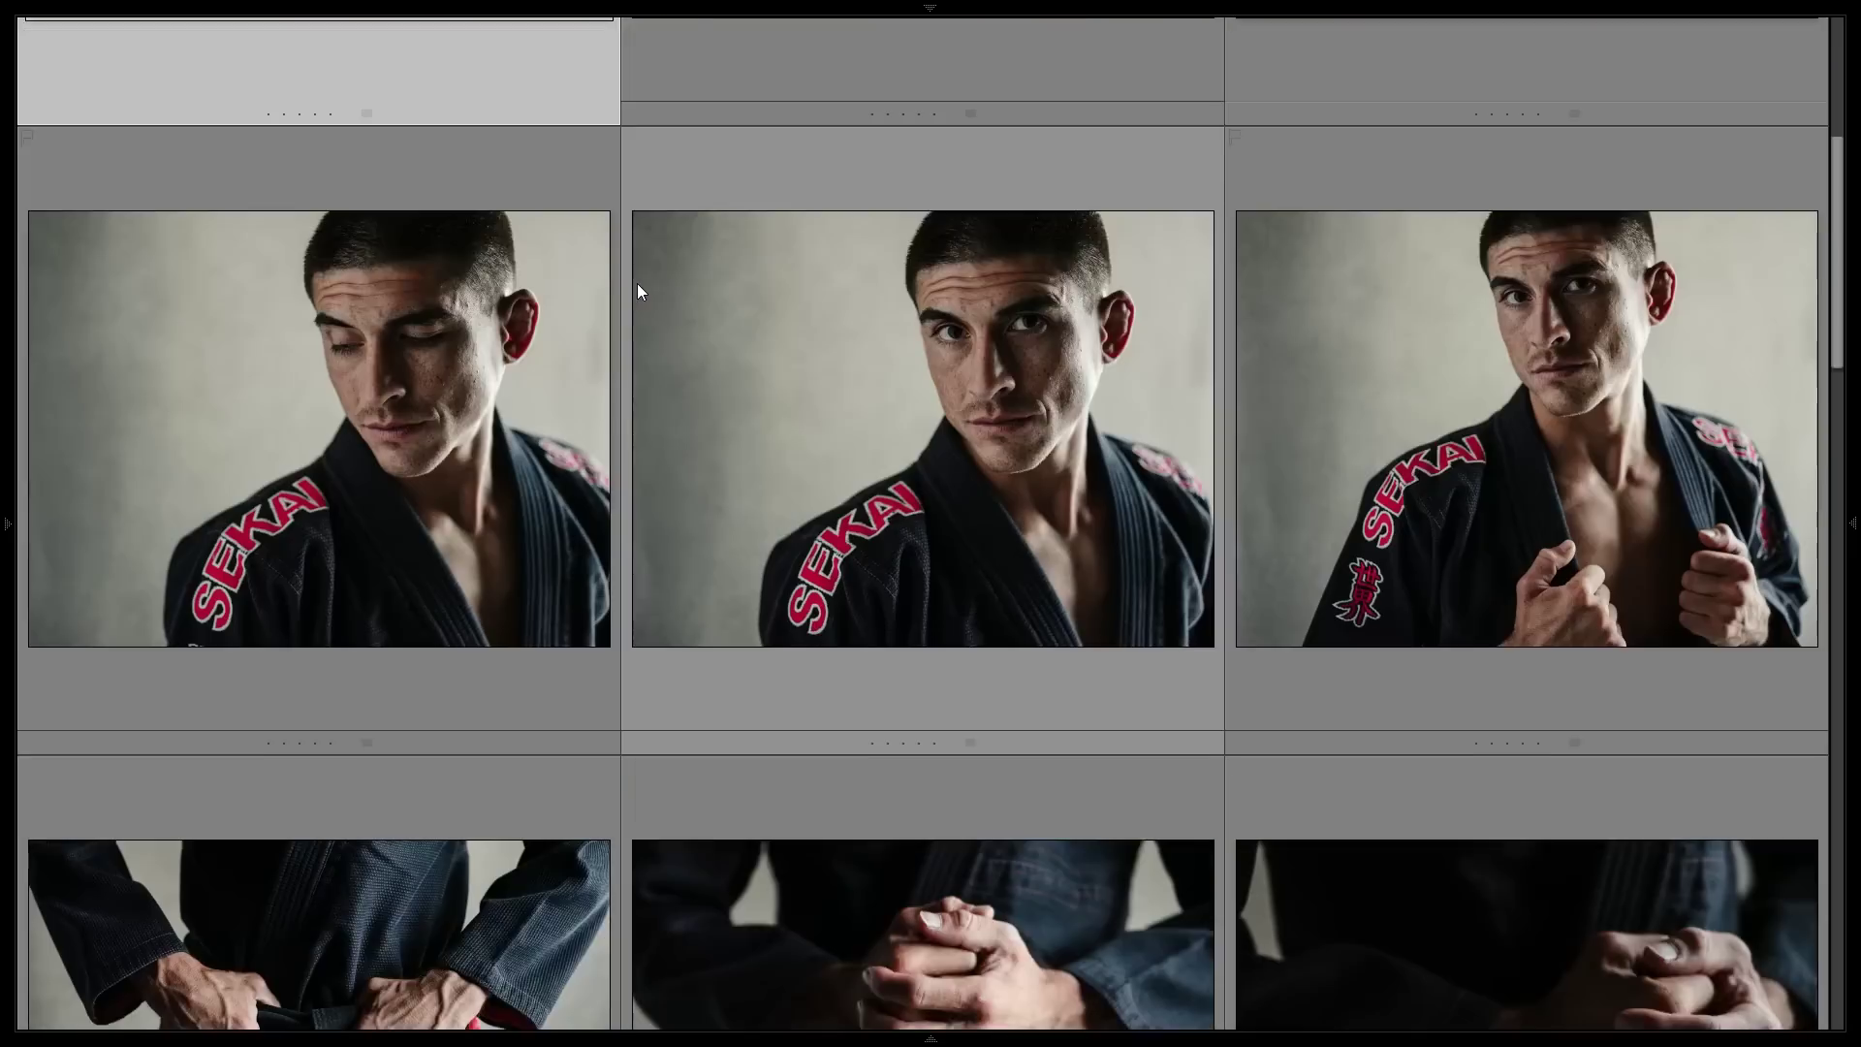
scroll(640, 296, down, 20)
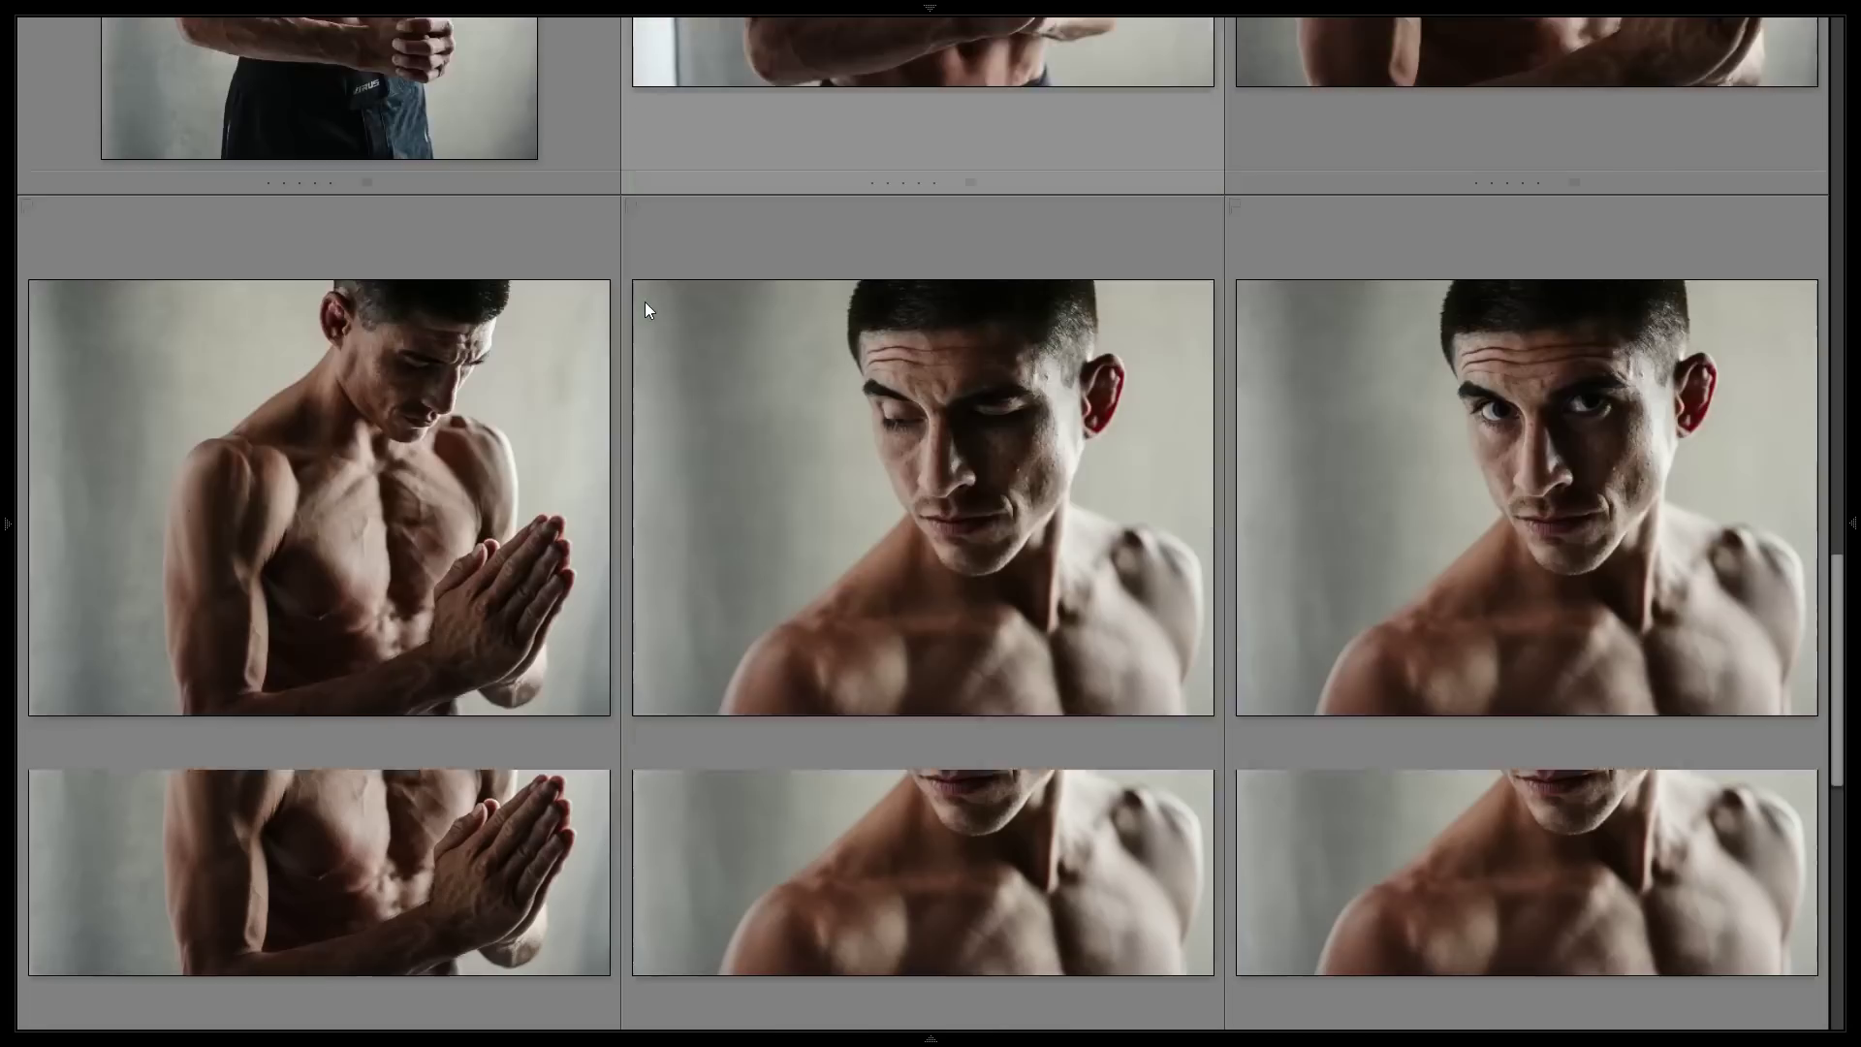
scroll(625, 295, down, 2)
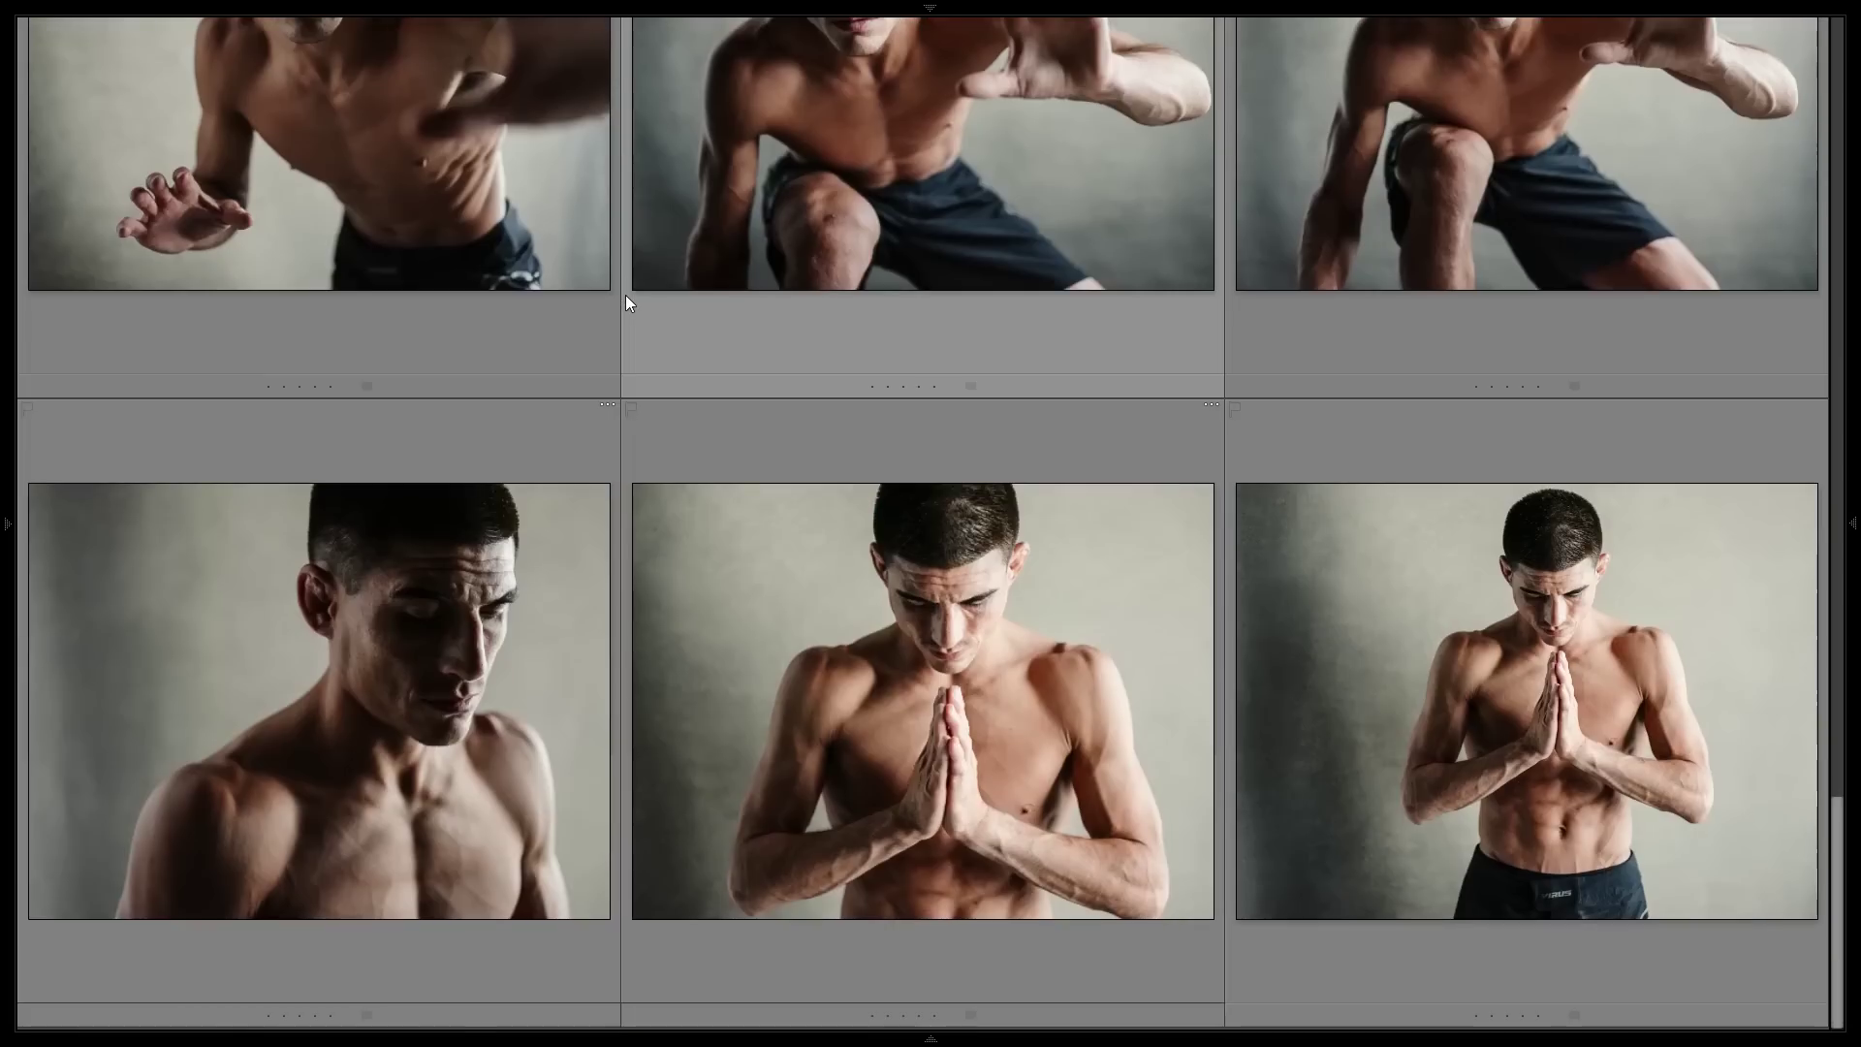
scroll(625, 295, up, 4)
scroll(625, 294, up, 20)
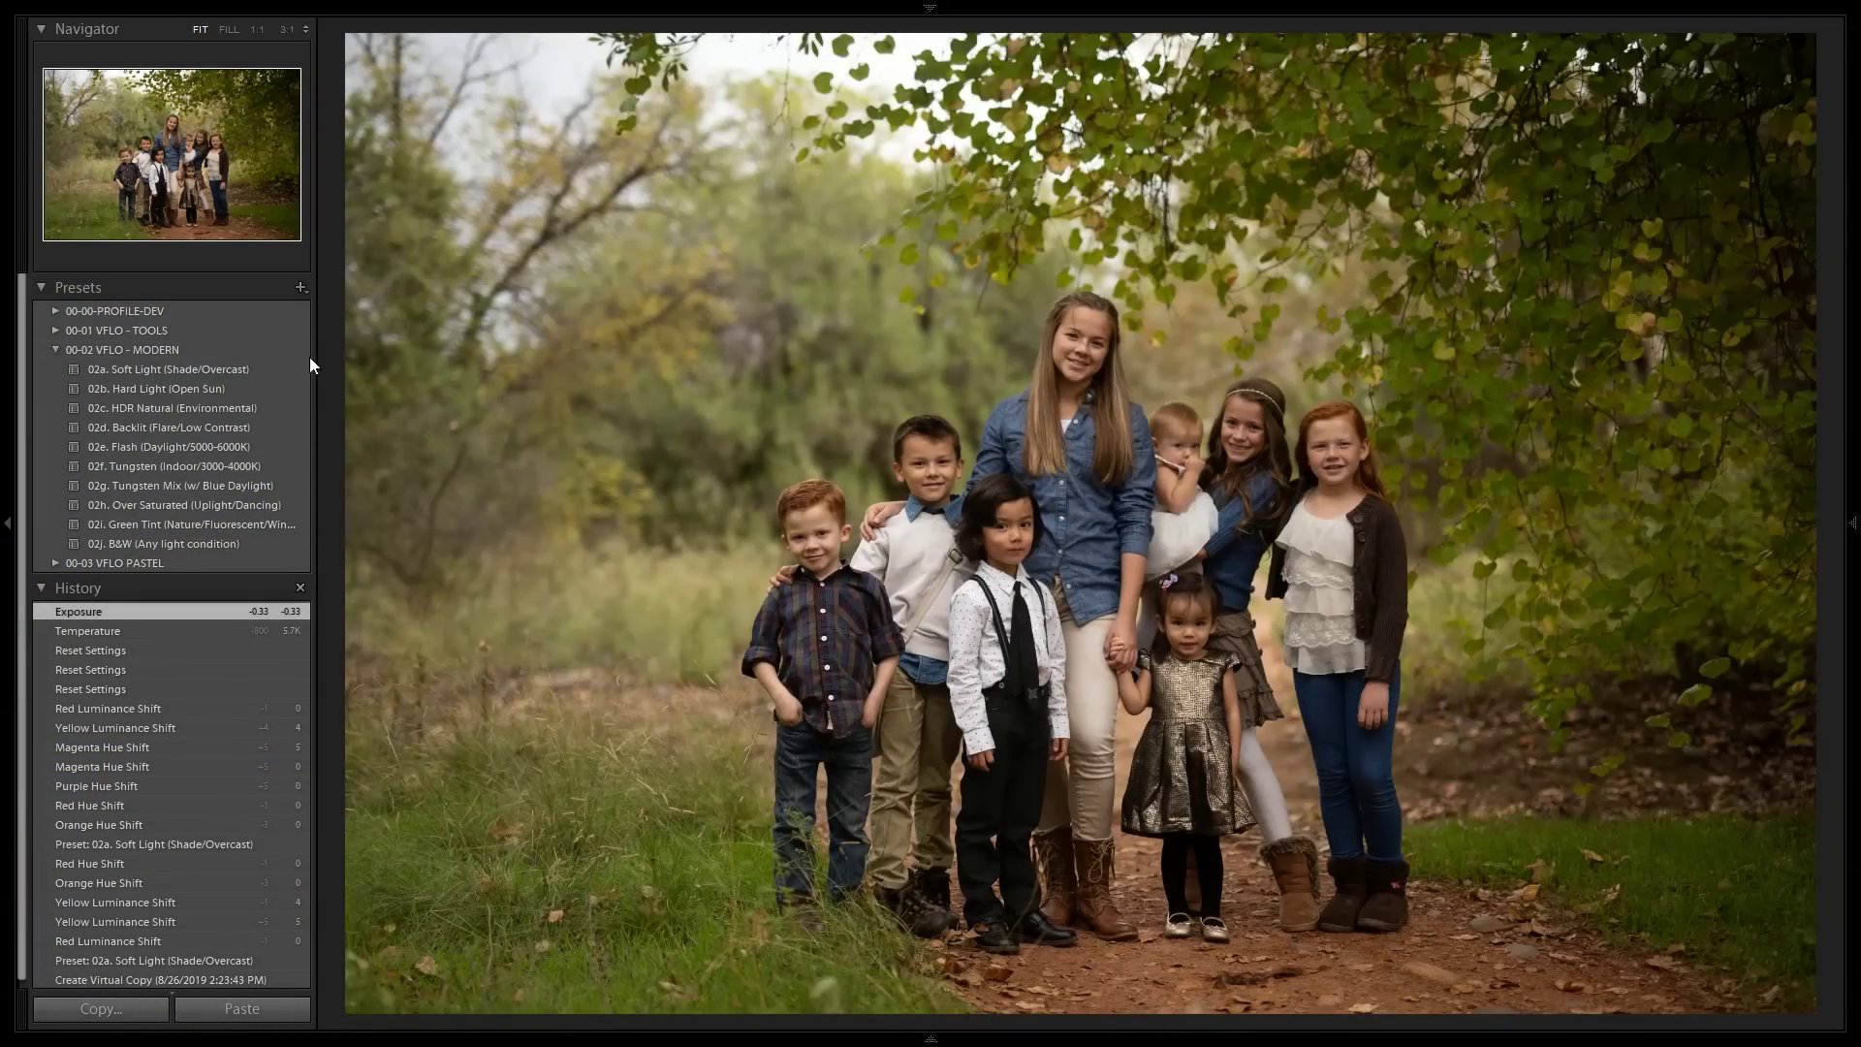
Apply 02a. Soft Light (Shade/Overcast) to the children's group photo and 02c. HDR Natural (Environmental) to the sunset couple, rocky coast and hillside siblings photos
click(282, 368)
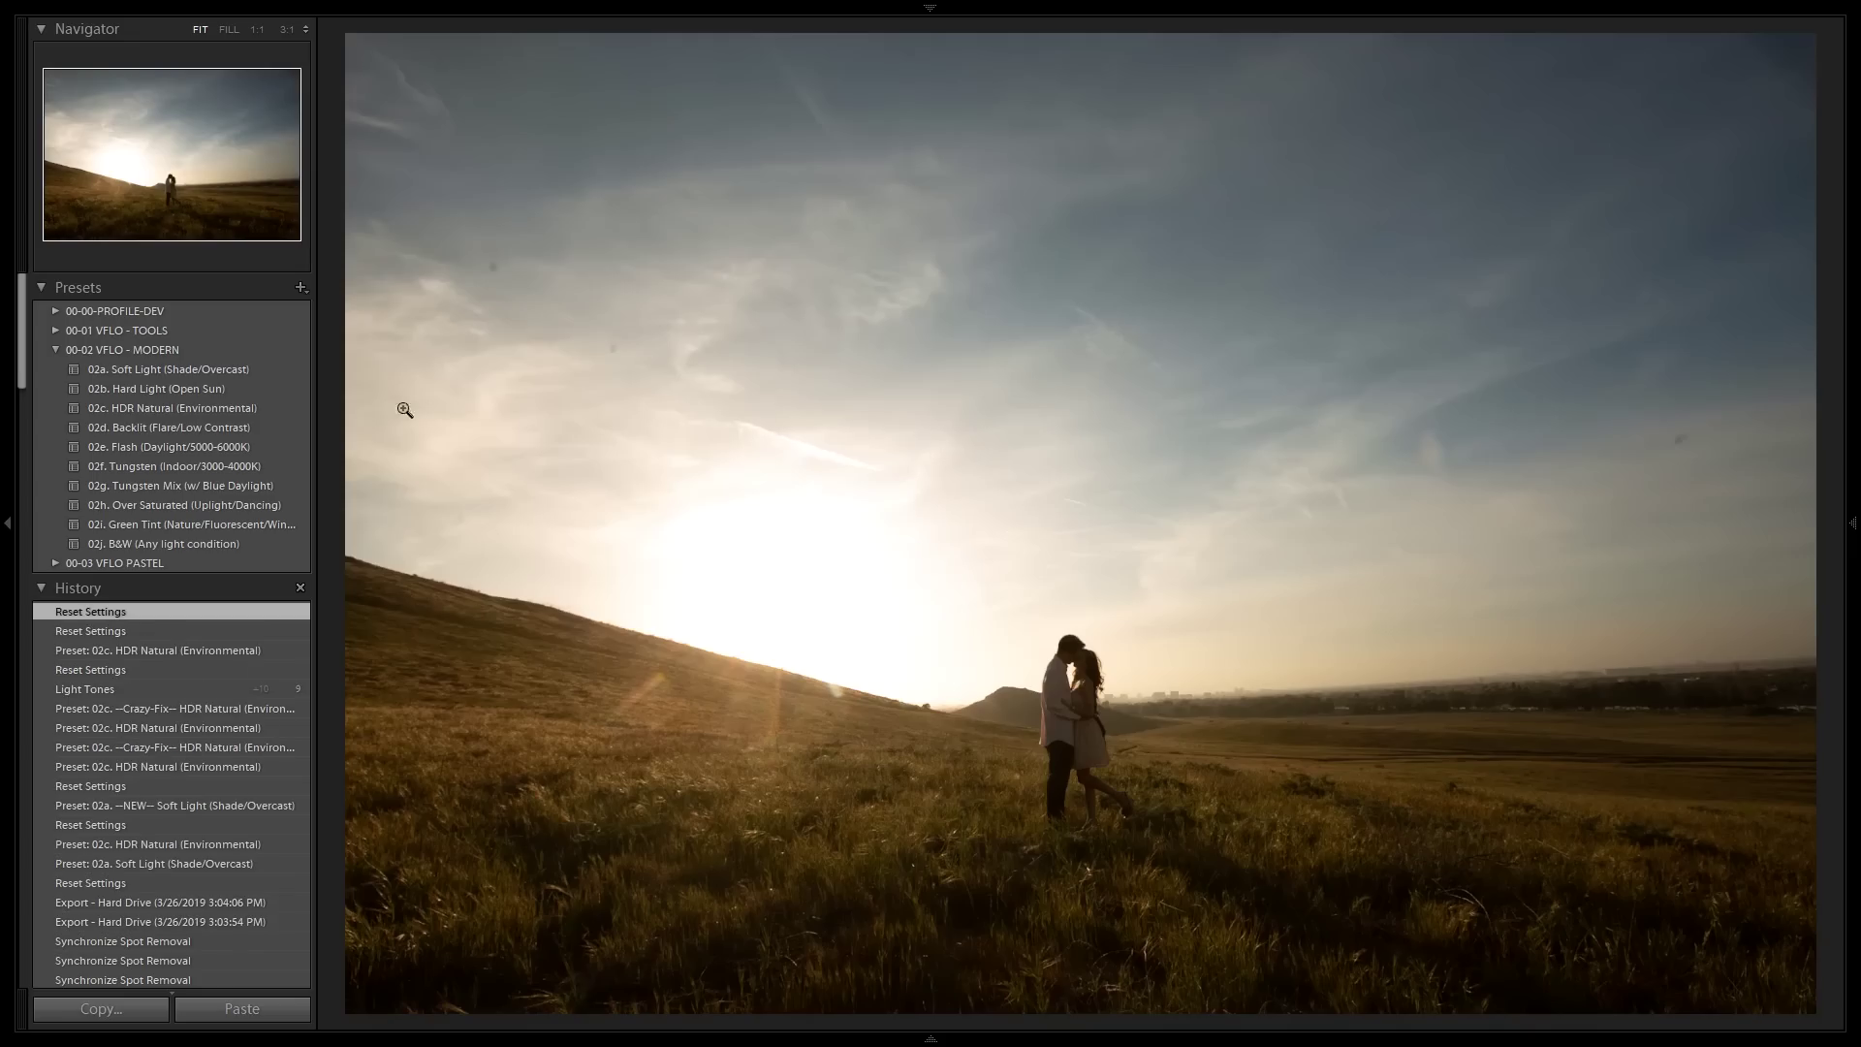
click(303, 408)
key(Right)
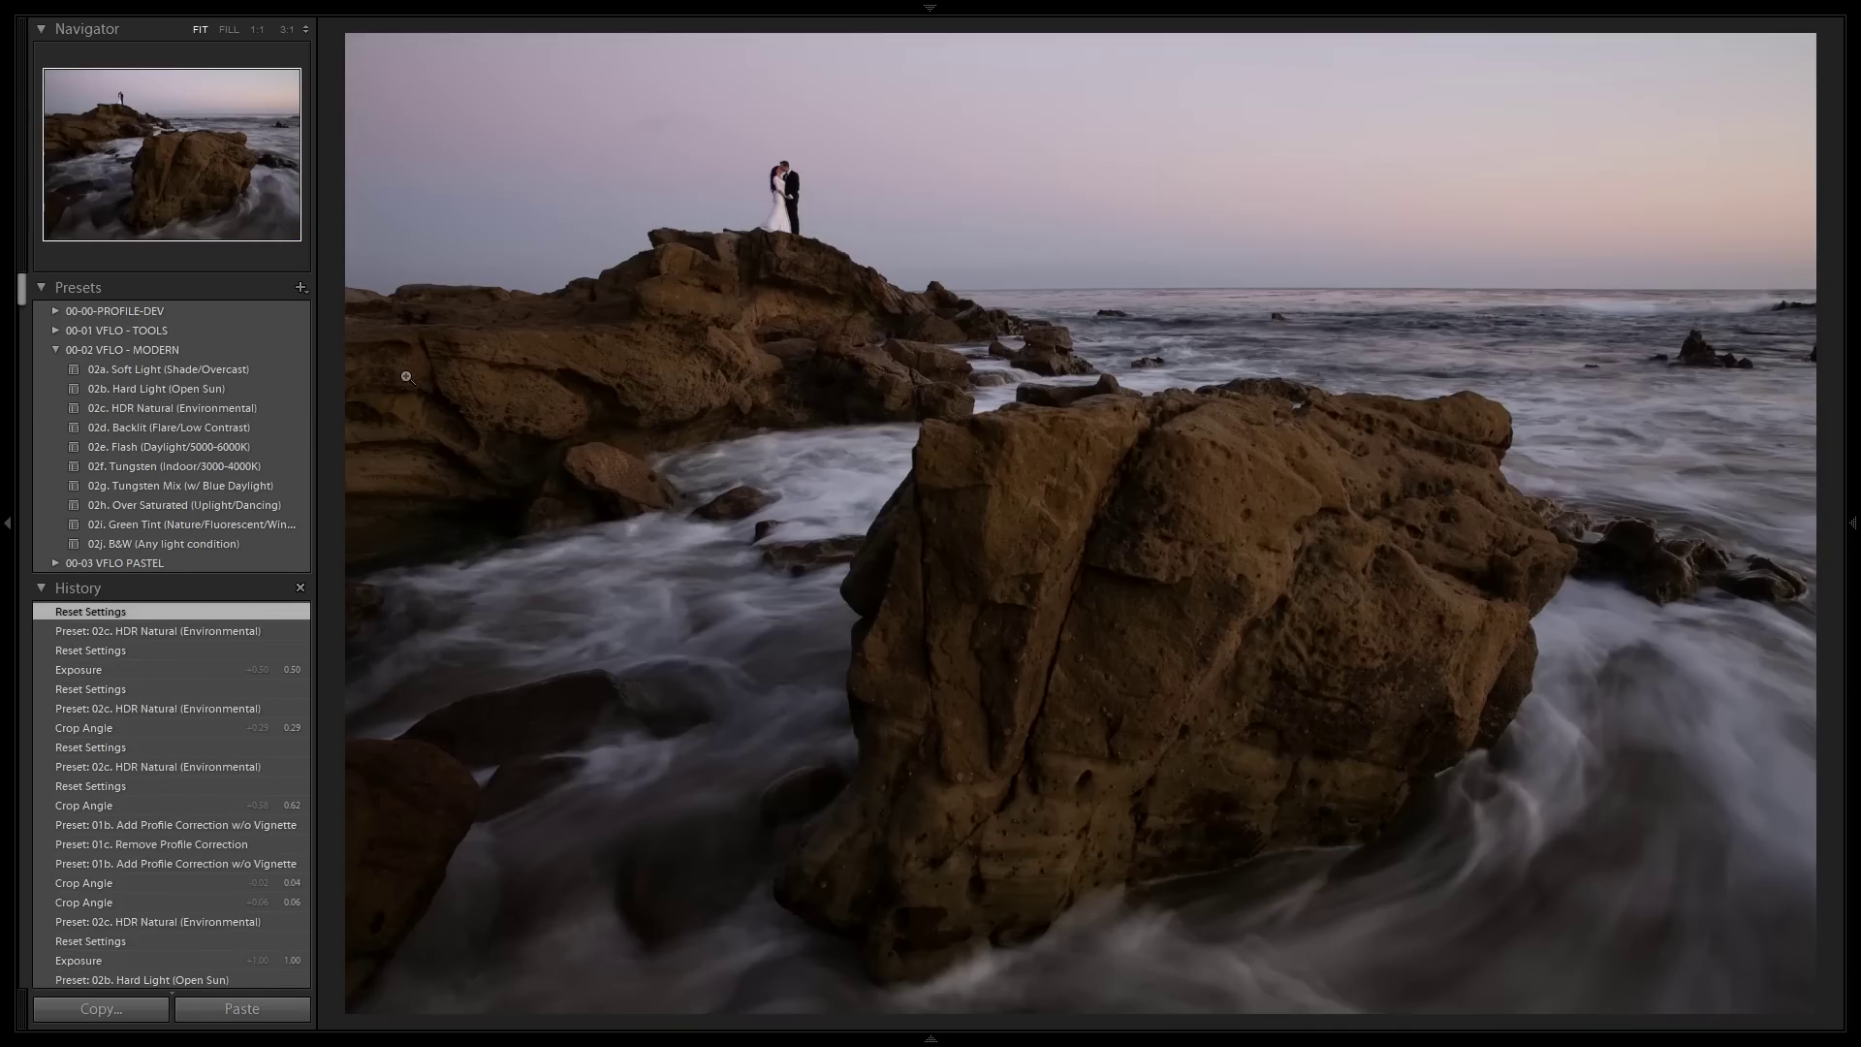
click(283, 408)
key(Left)
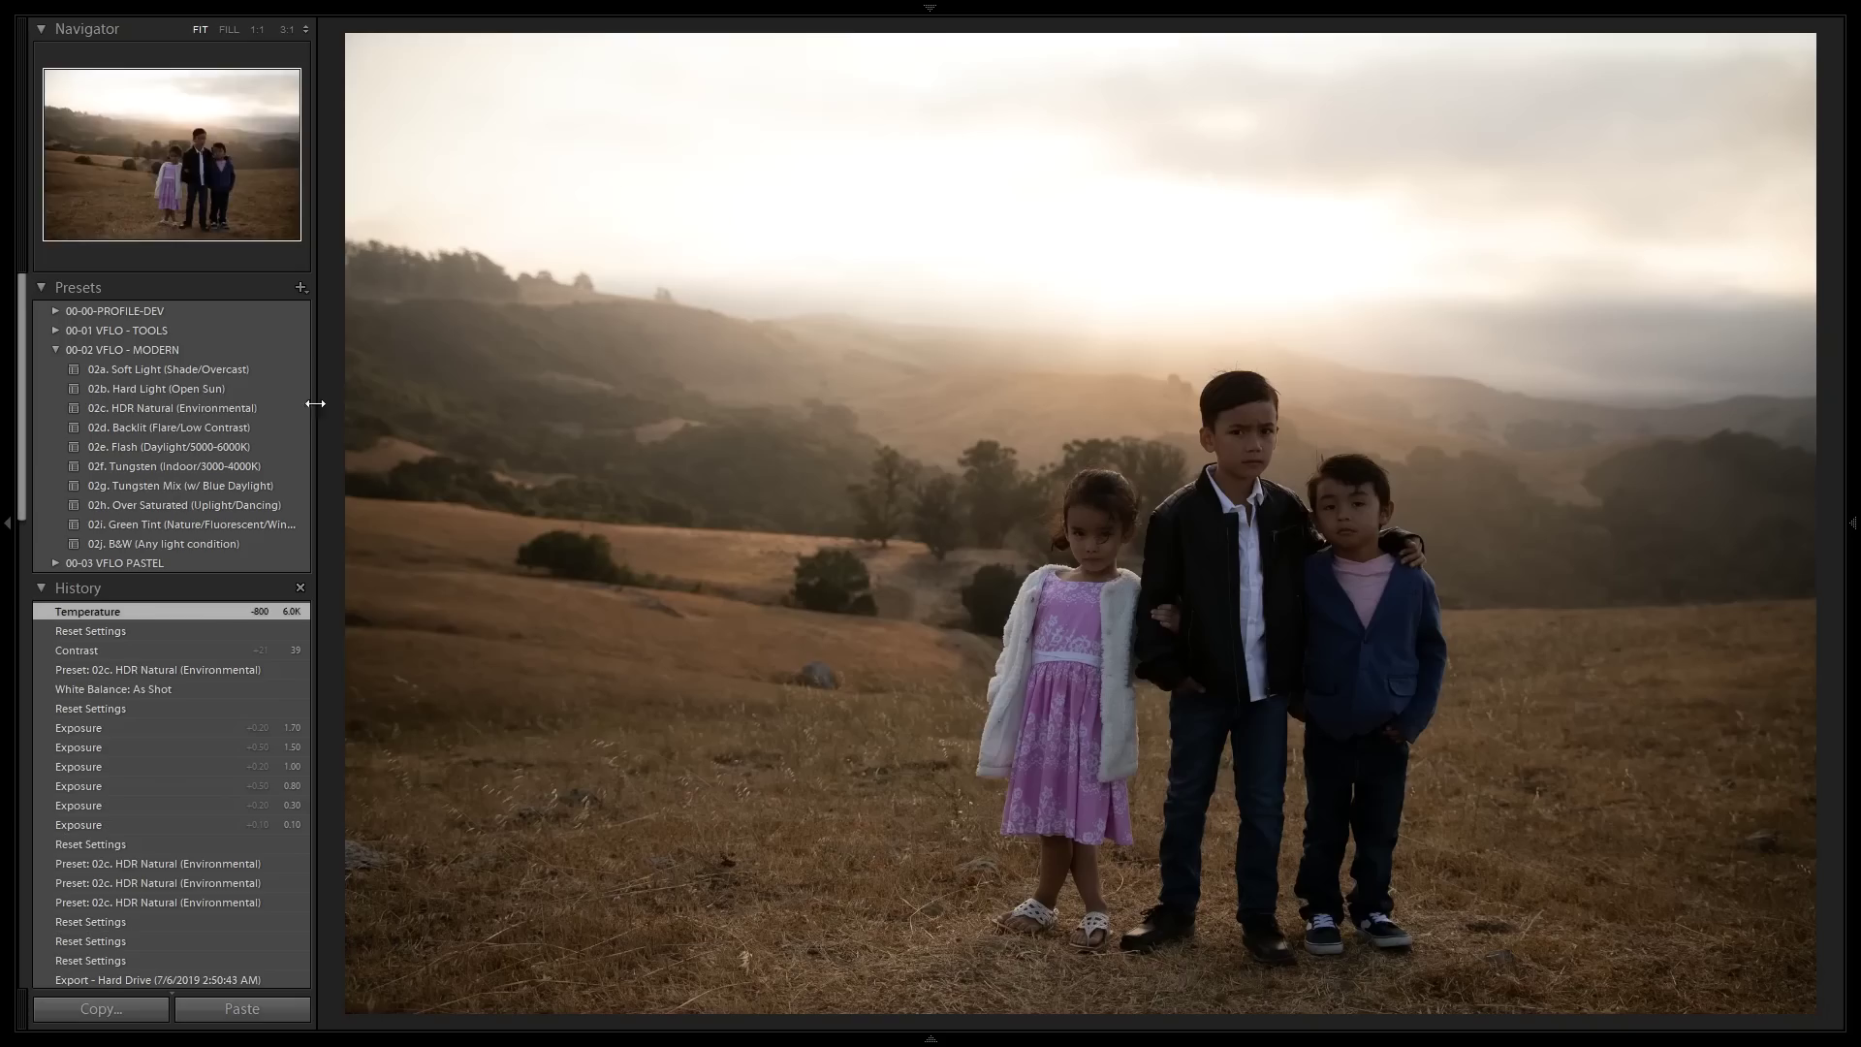
click(270, 408)
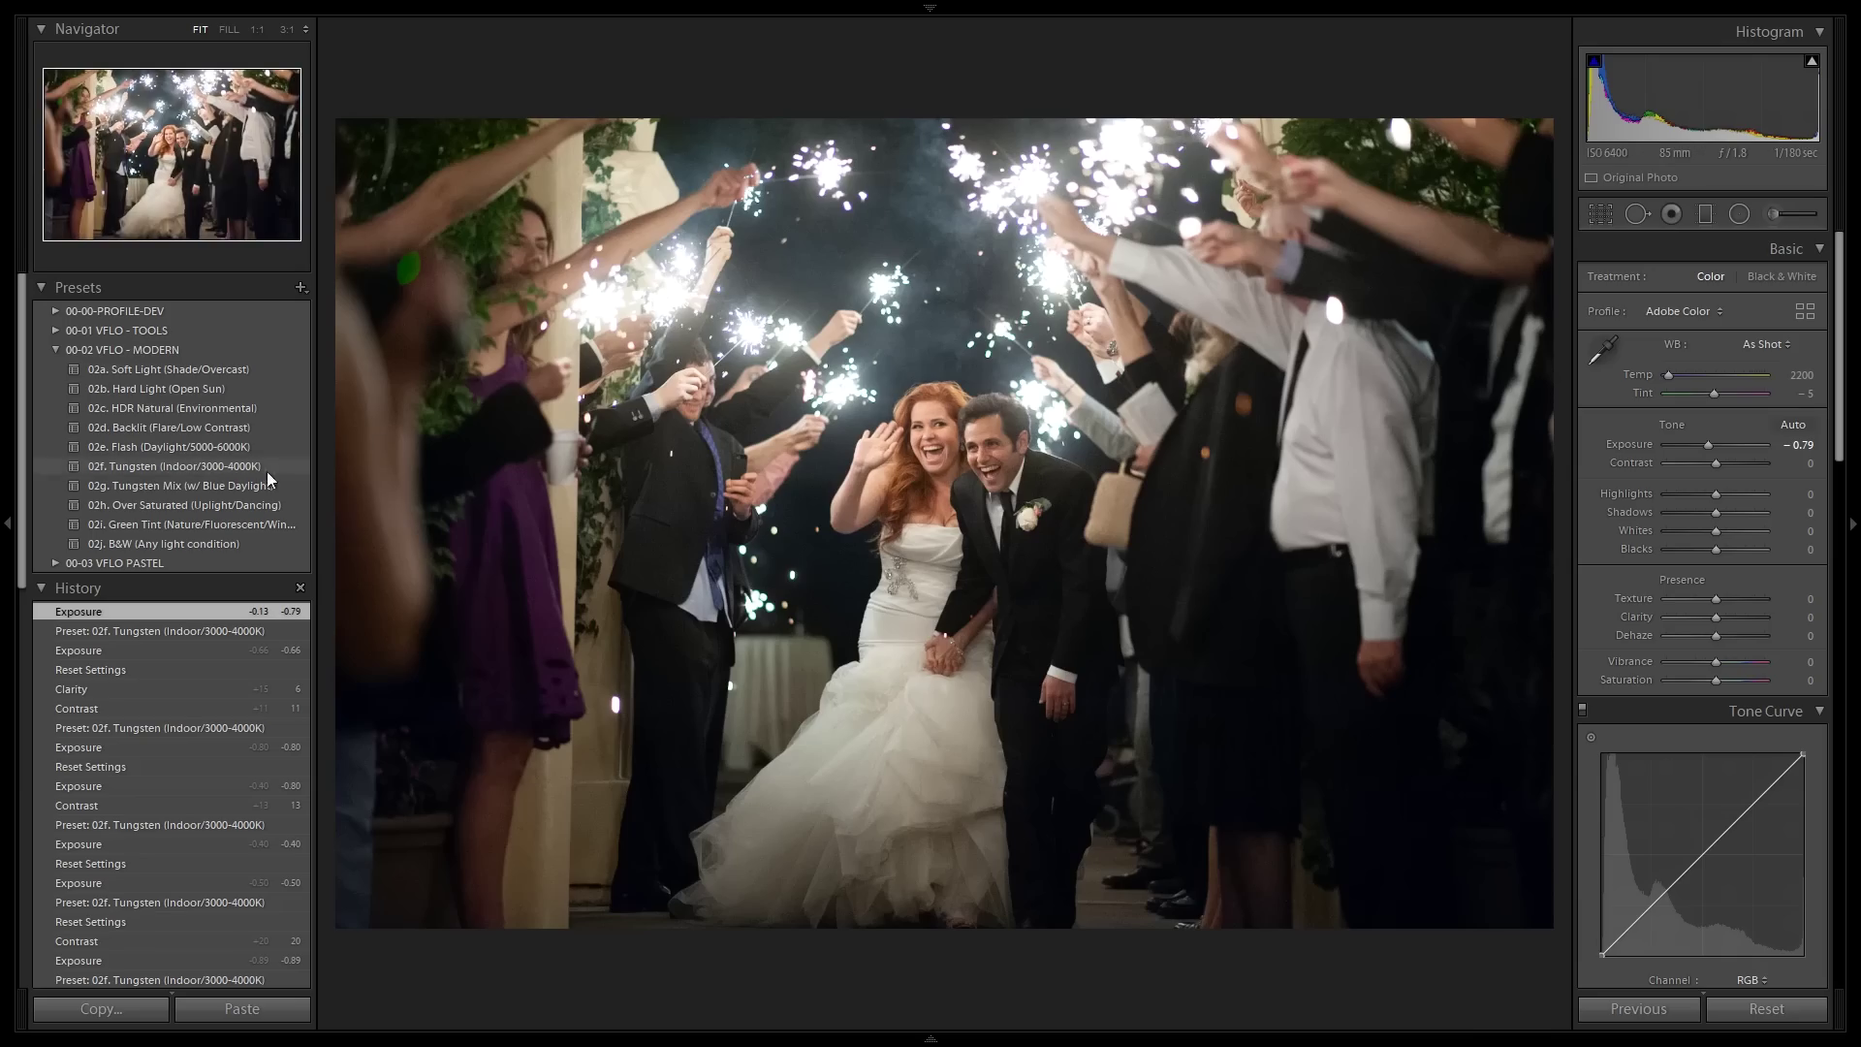
click(230, 479)
click(243, 451)
key(ctrl+shift+r)
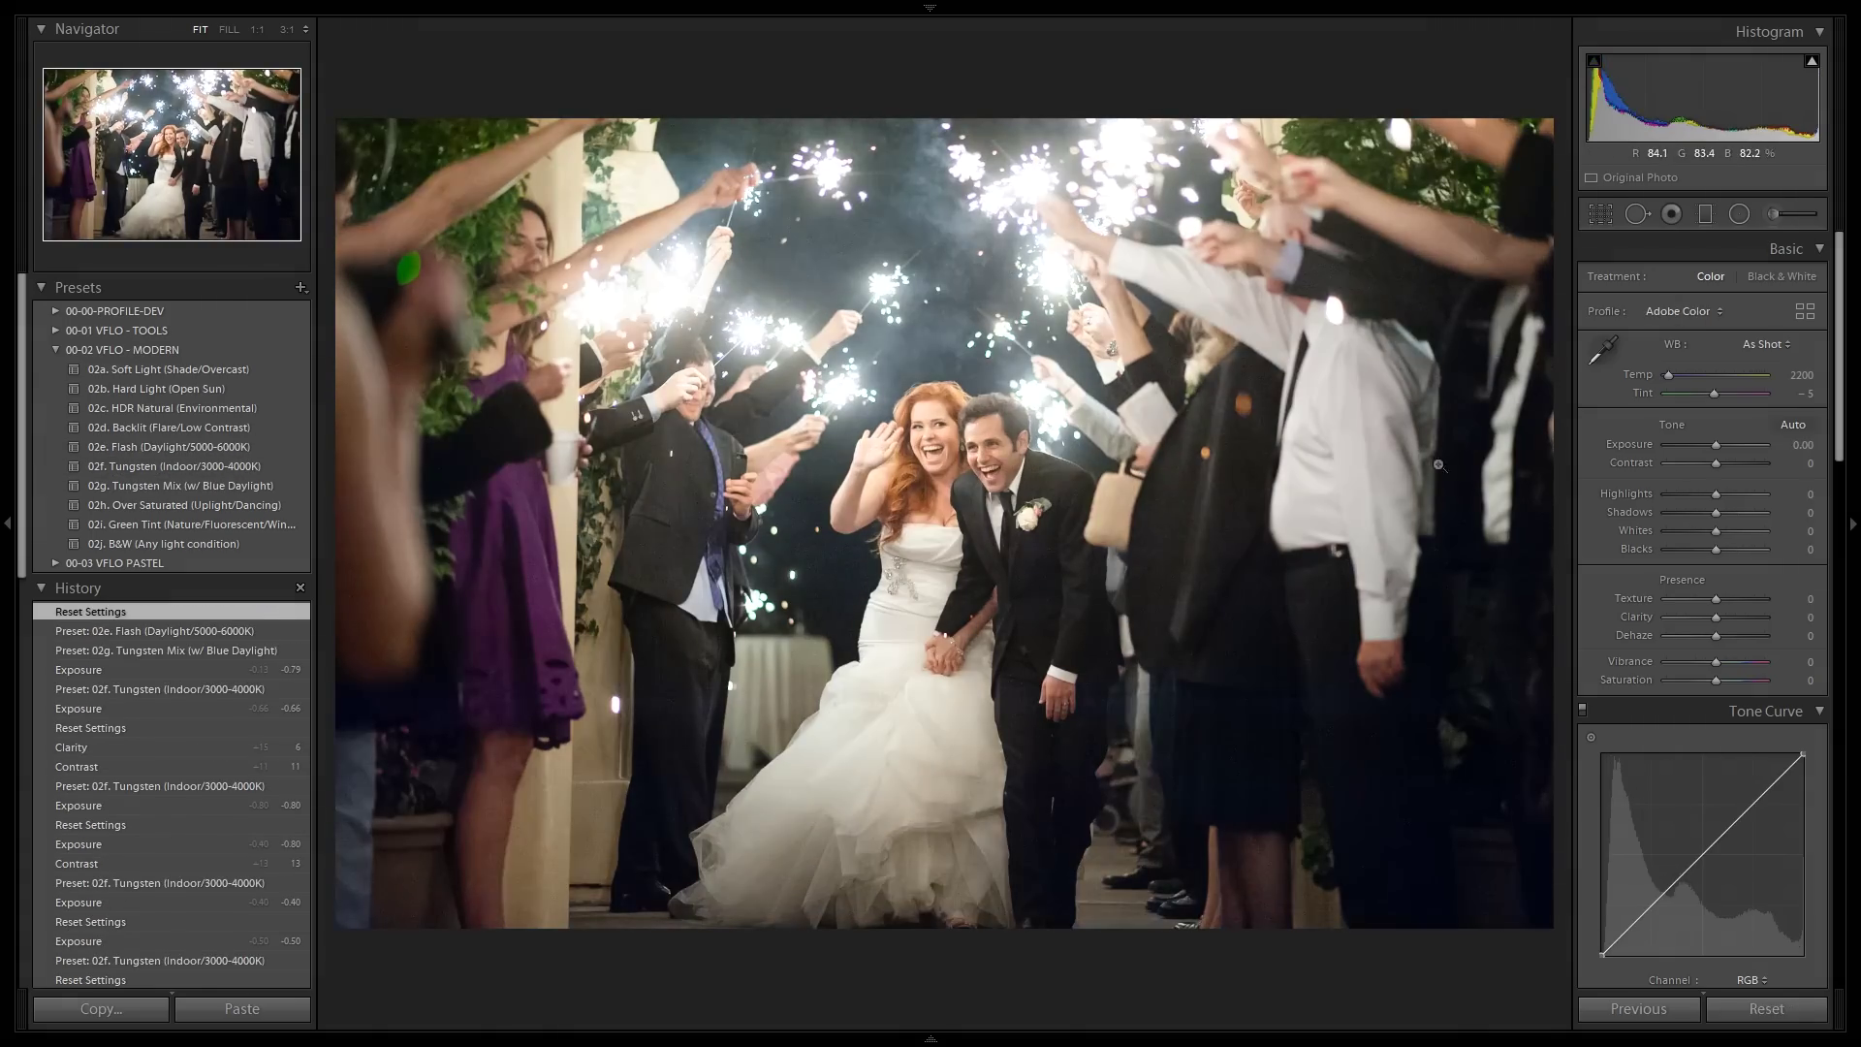
Lower the sparkler exit photo's exposure to -0.99 and apply the 02f. Tungsten (Indoor/3000-4000K) preset
click(1703, 445)
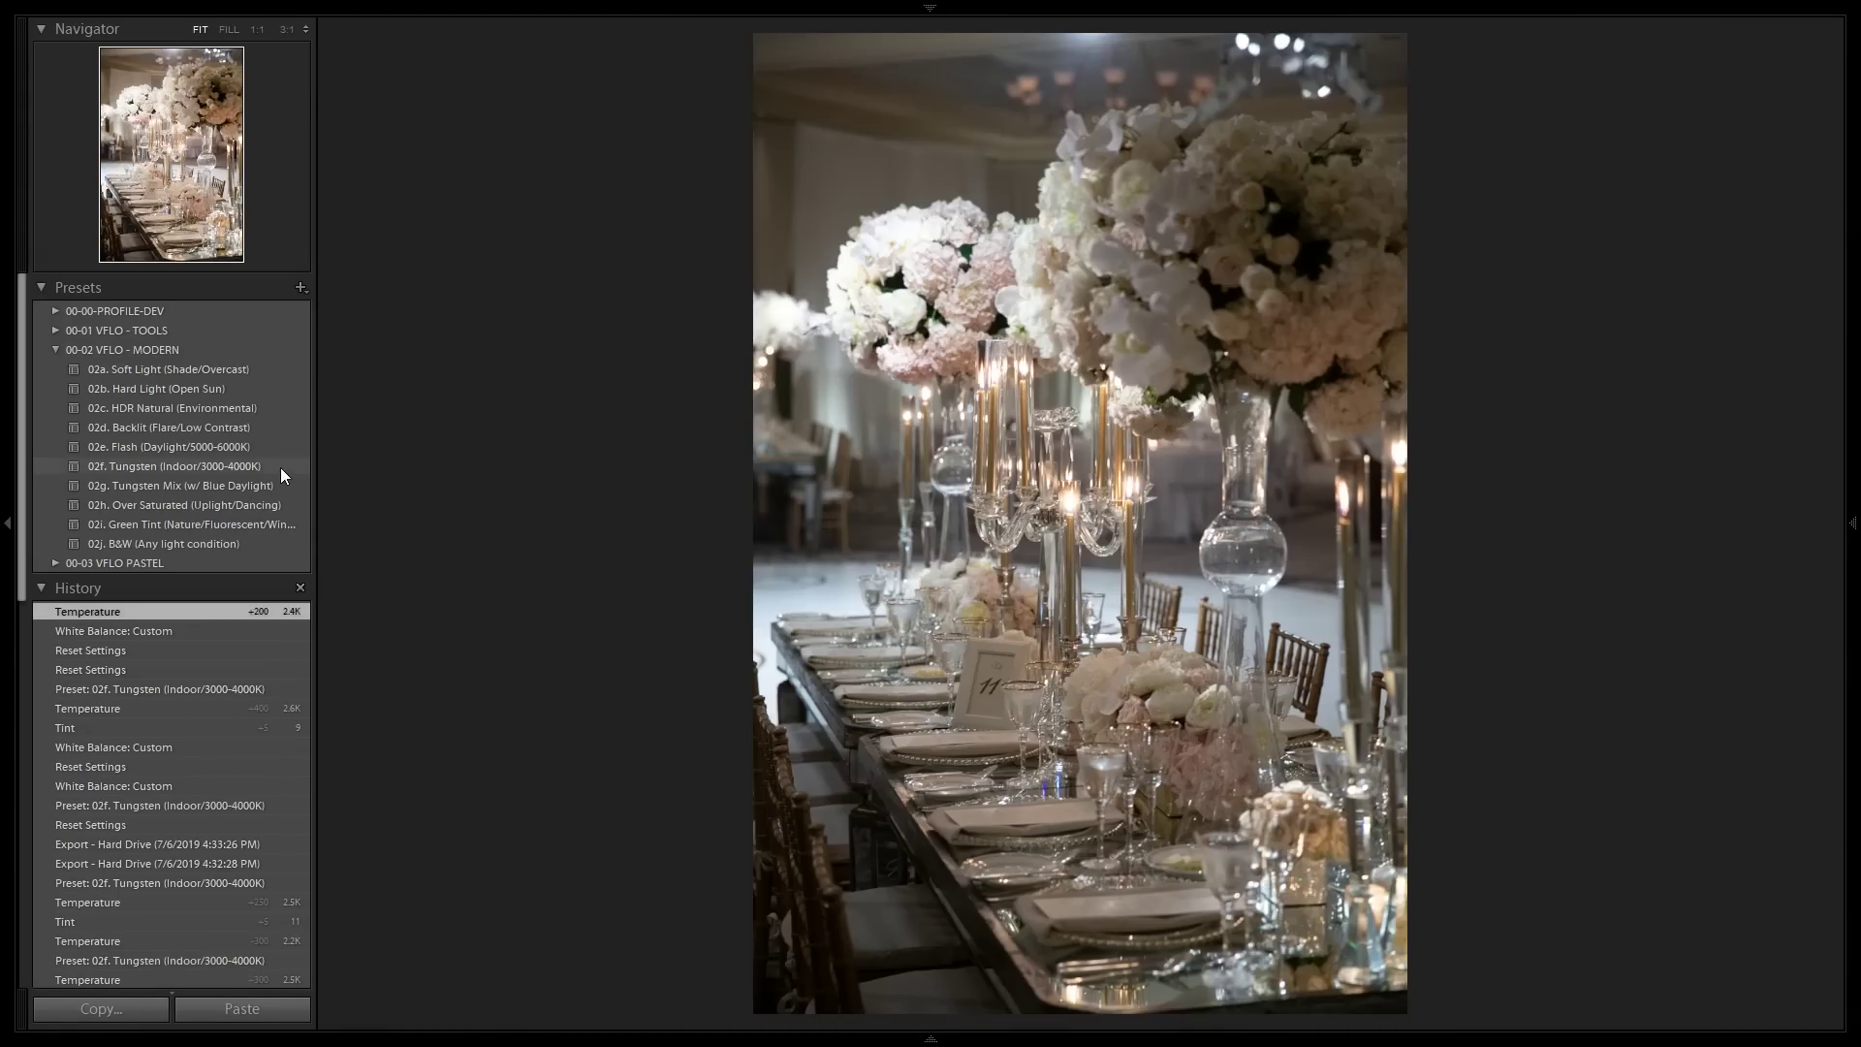
click(281, 467)
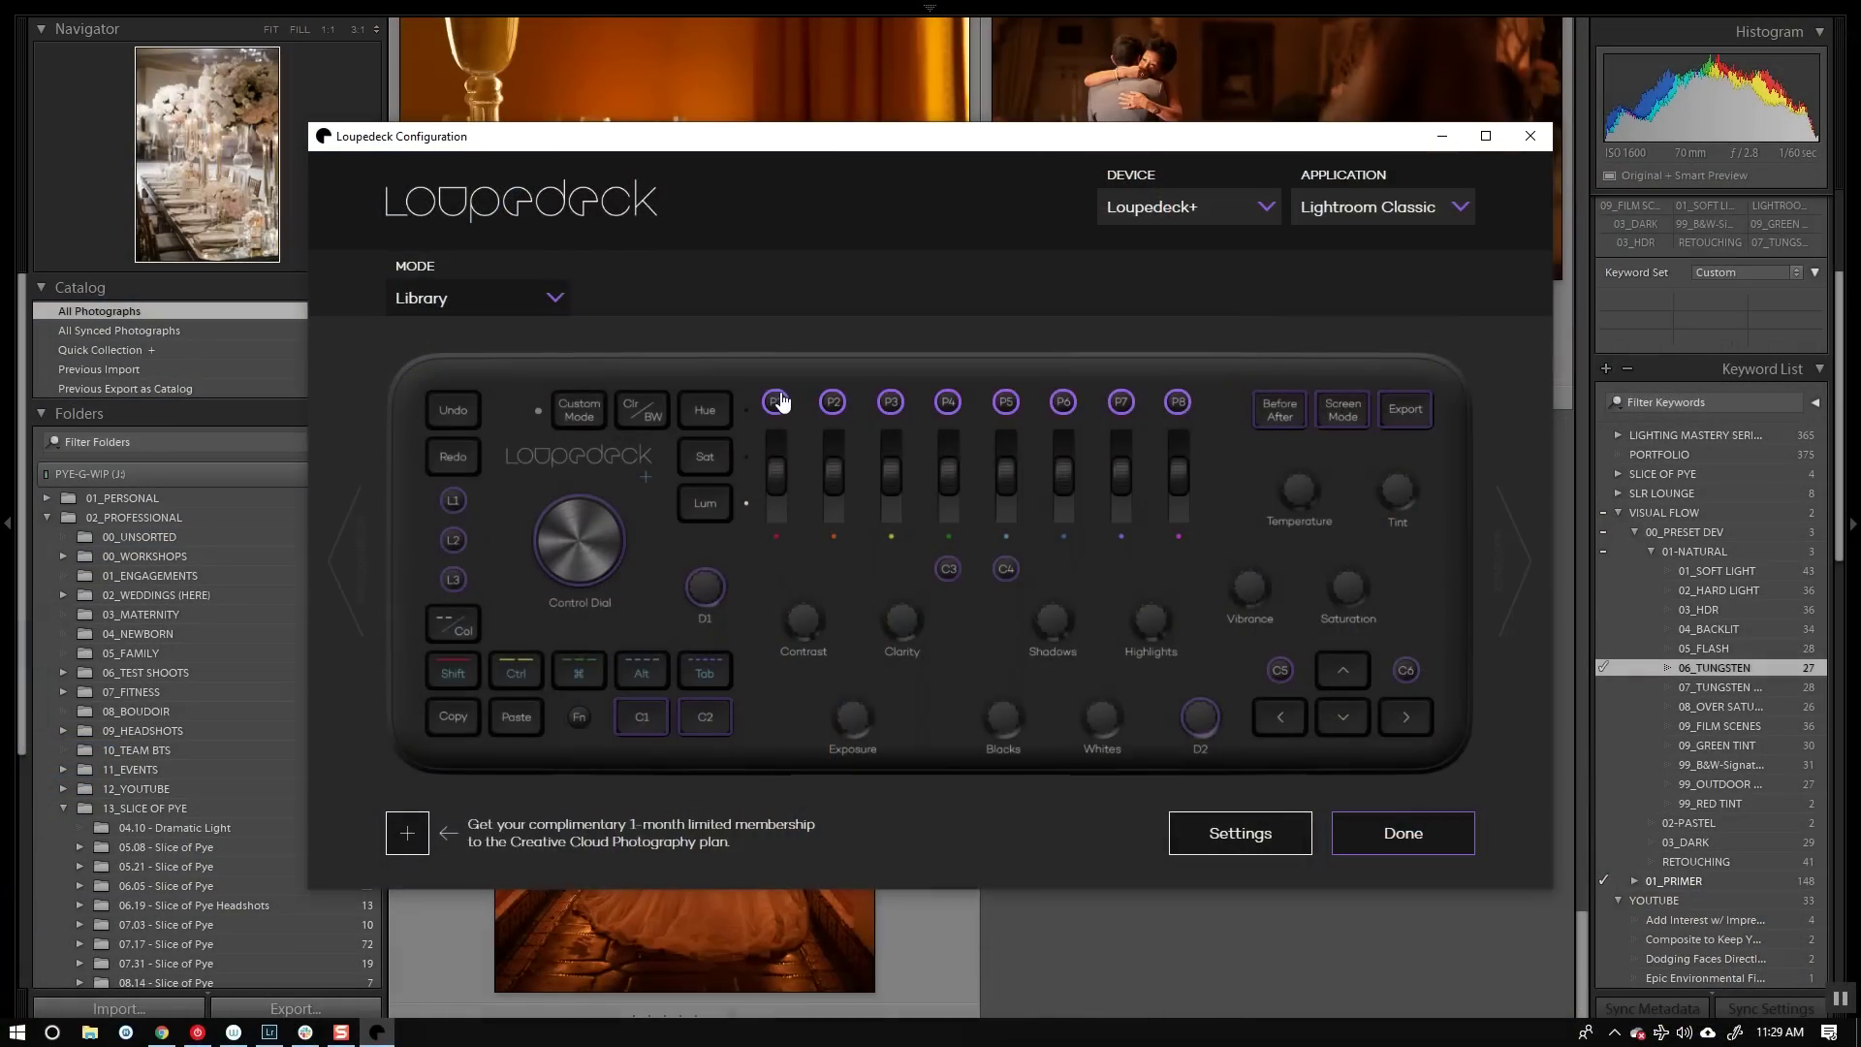
In Loupedeck Configuration, assign 02a. Soft Light (Shade/Overcast) to the P1 key and 02b. Hard Light (Open Sun) to the P2 key
click(776, 401)
click(965, 451)
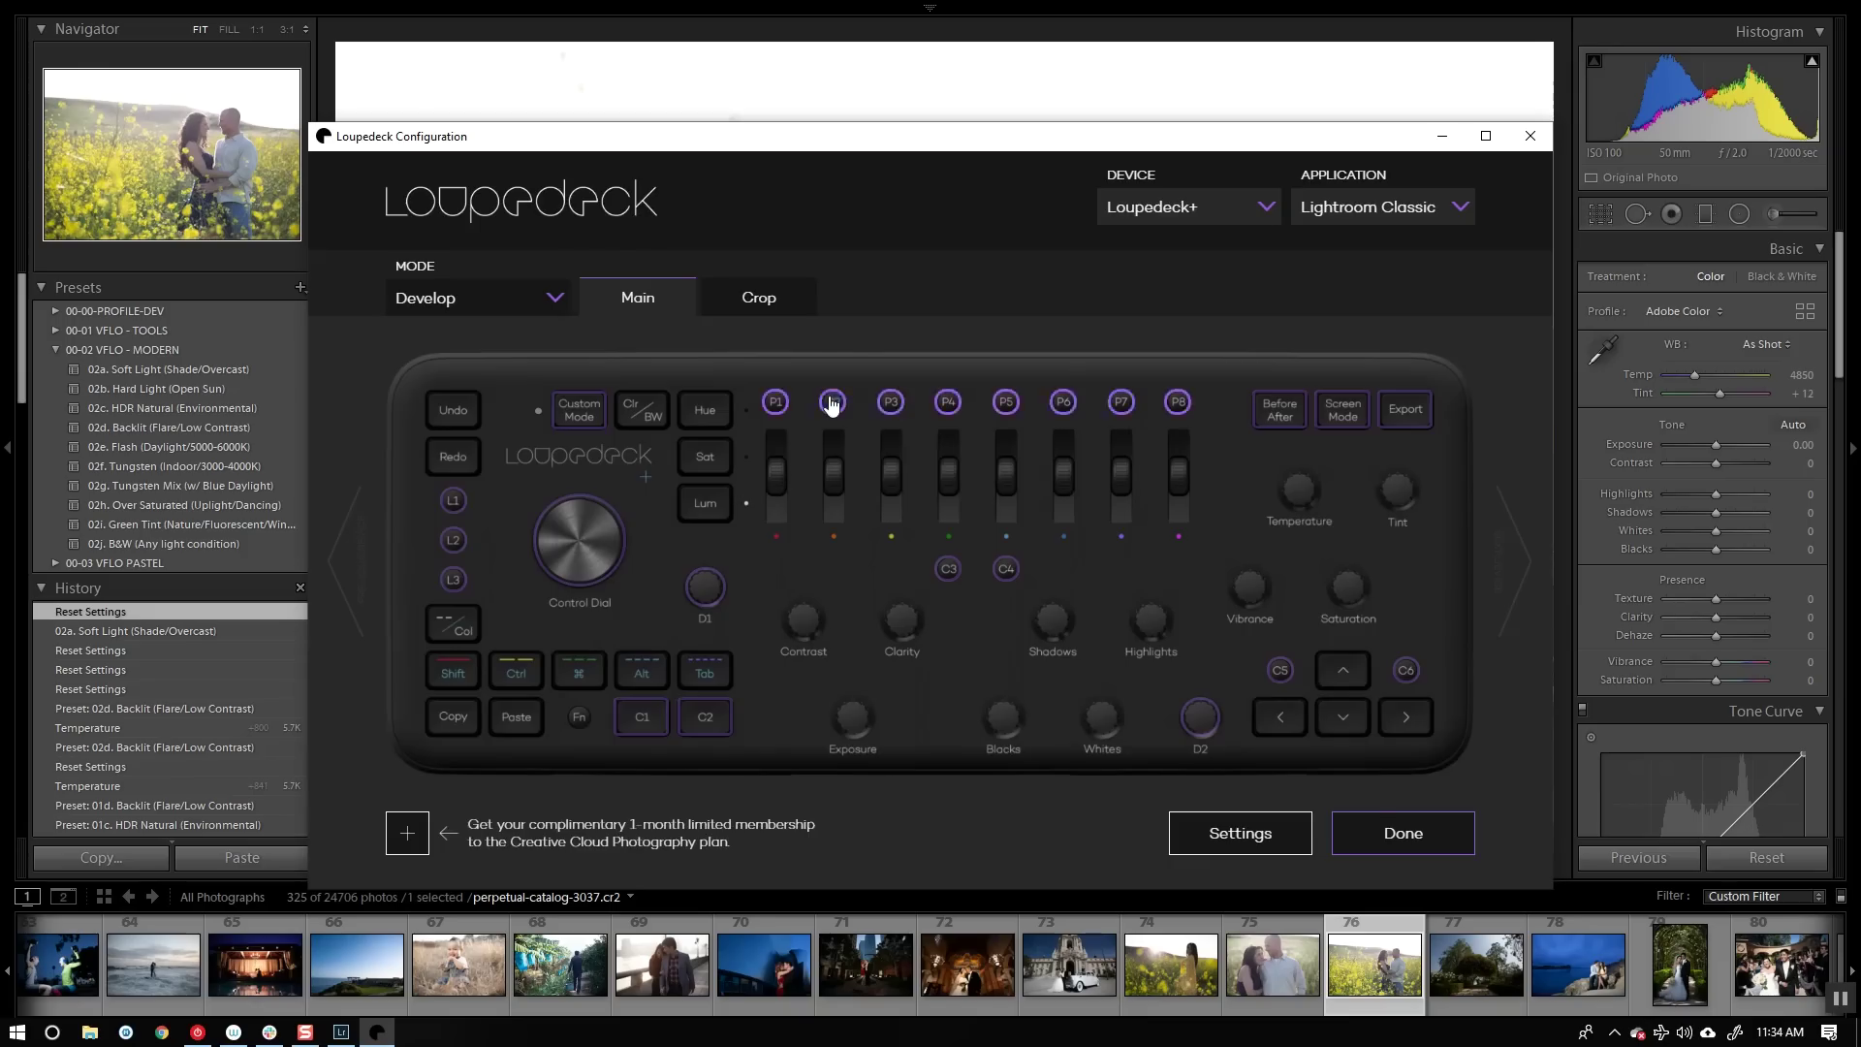
click(831, 404)
click(964, 427)
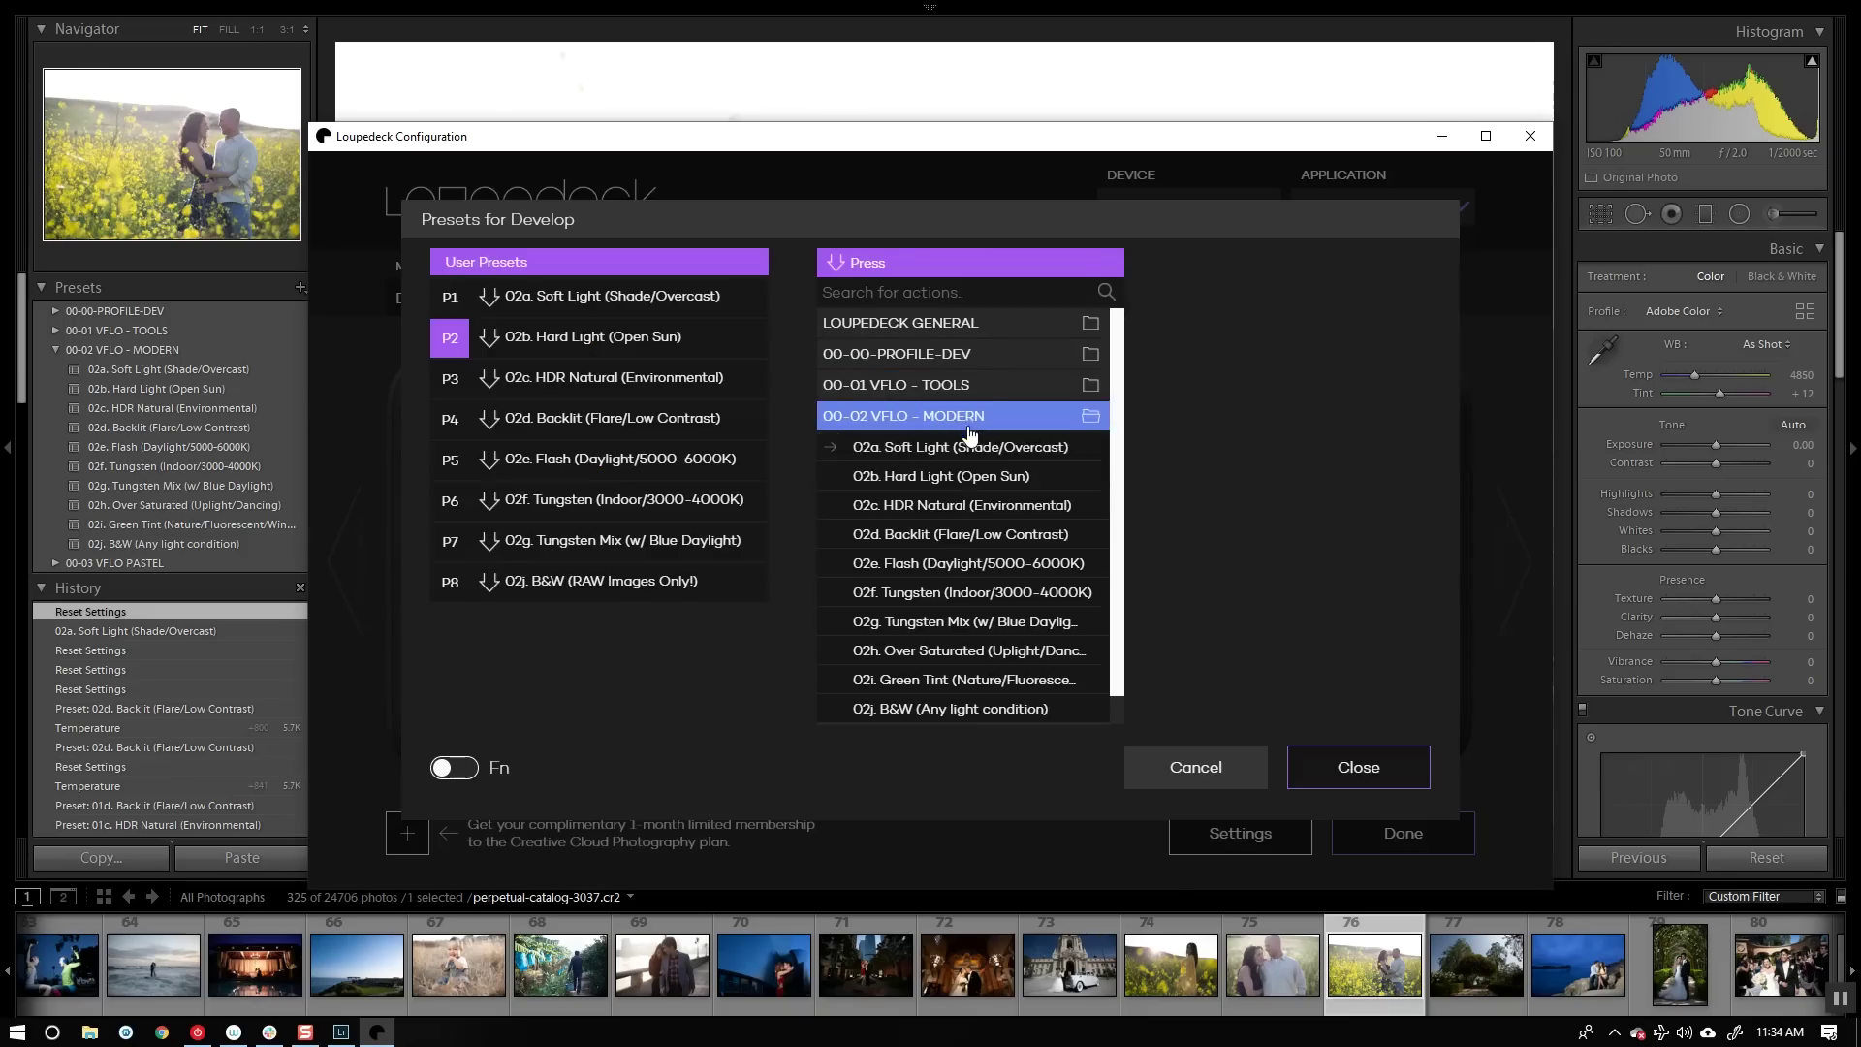
click(1335, 780)
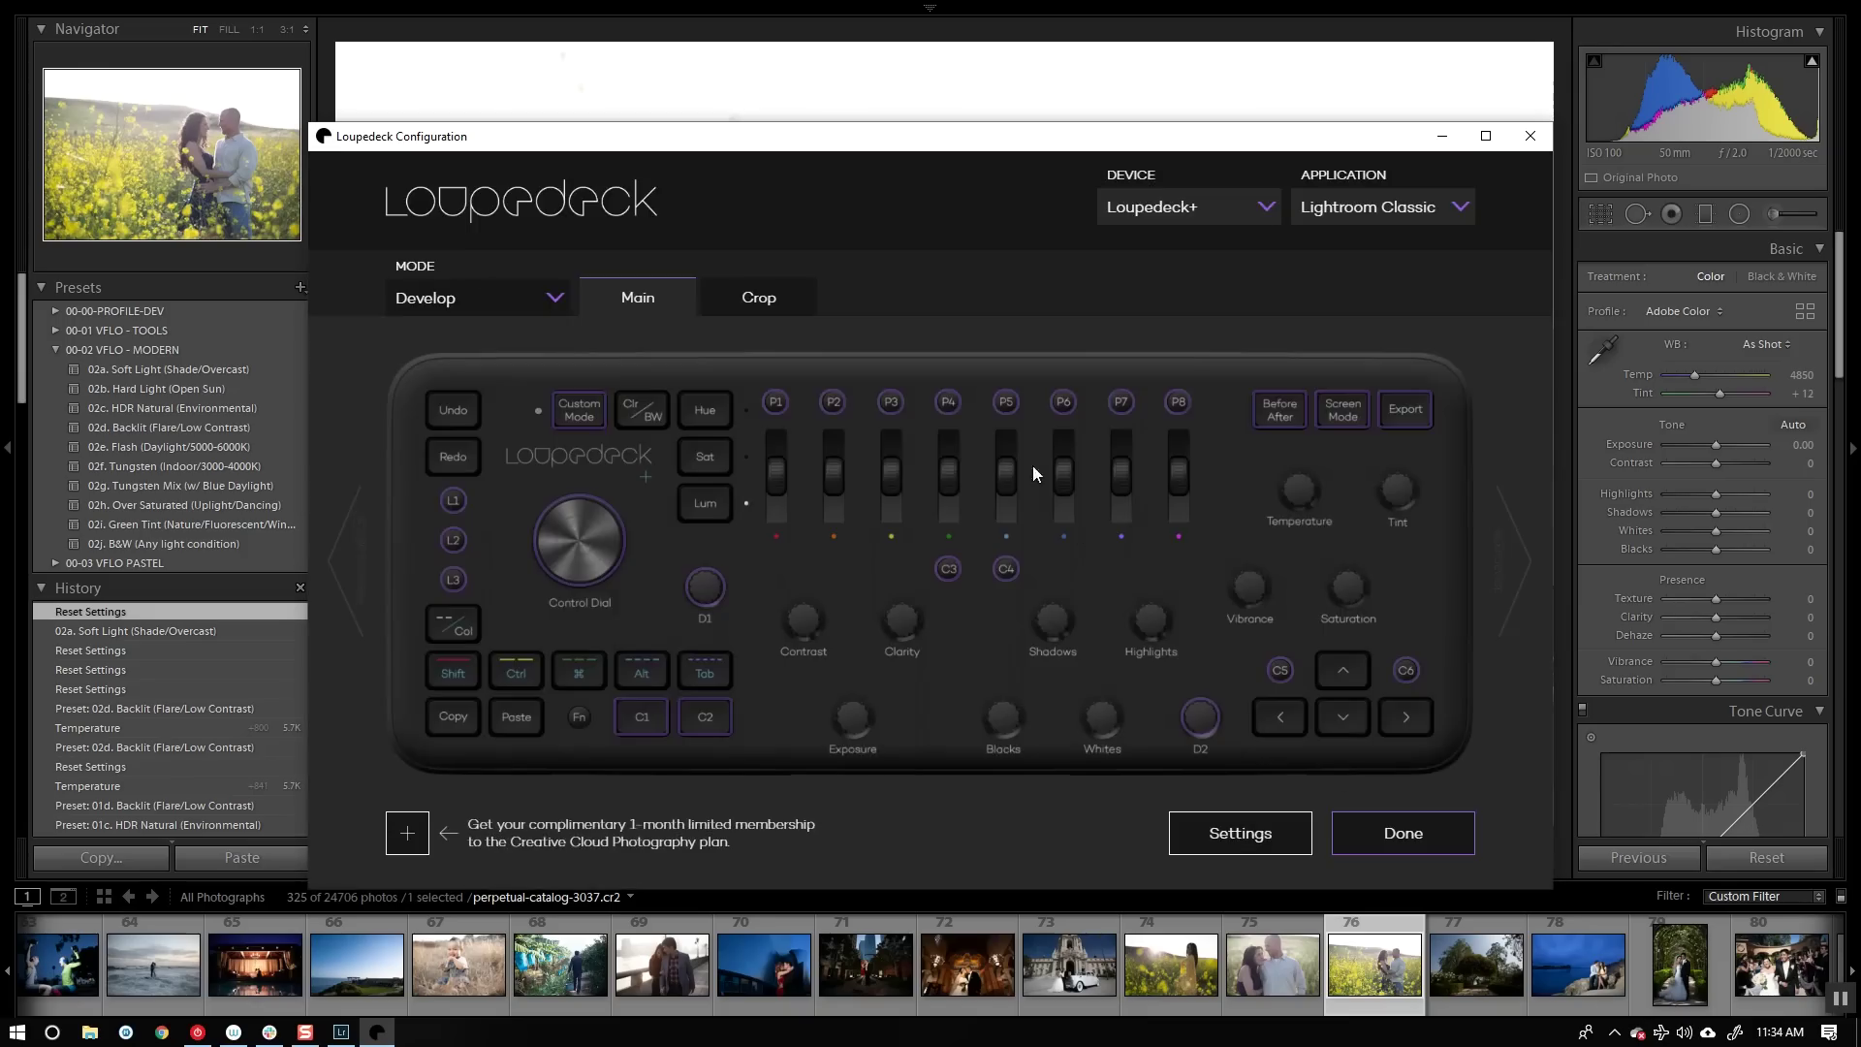
Assign the 02c. HDR Natural (Environmental) preset to the P3 key for Develop mode
click(888, 405)
click(929, 416)
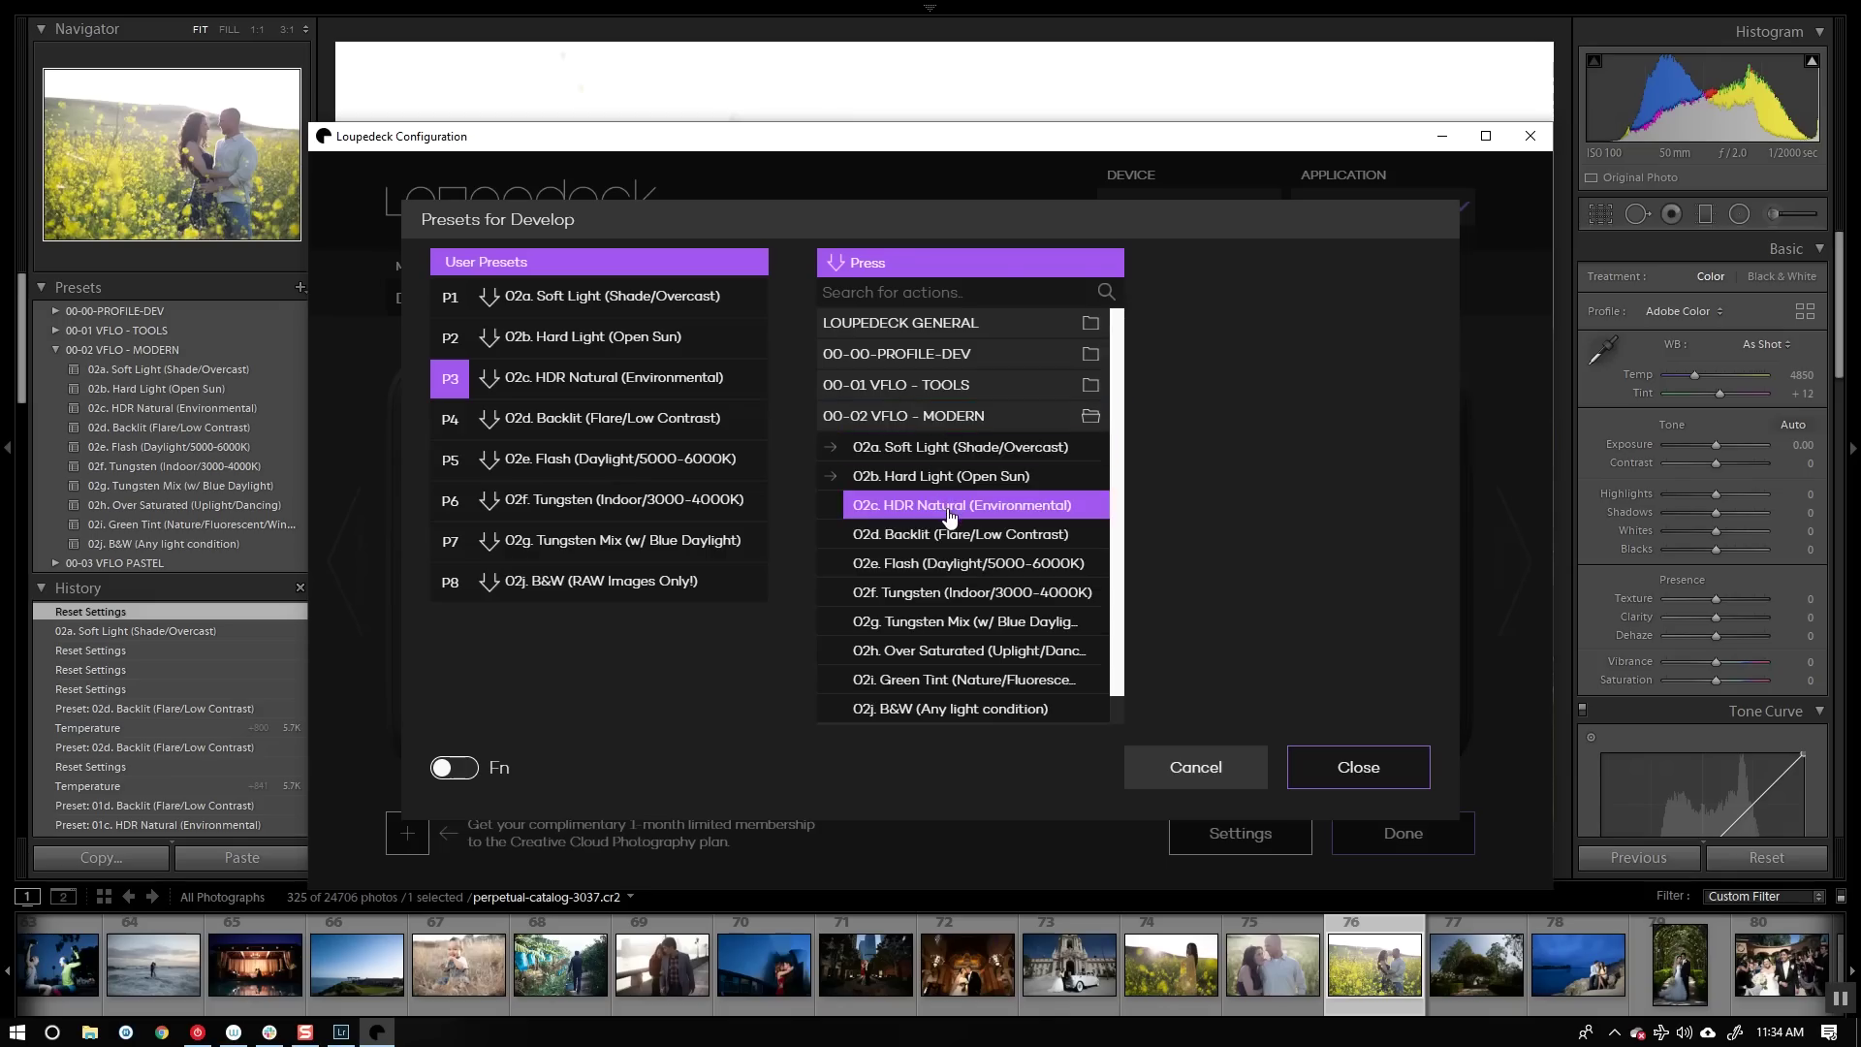
click(1343, 767)
click(946, 411)
click(1202, 766)
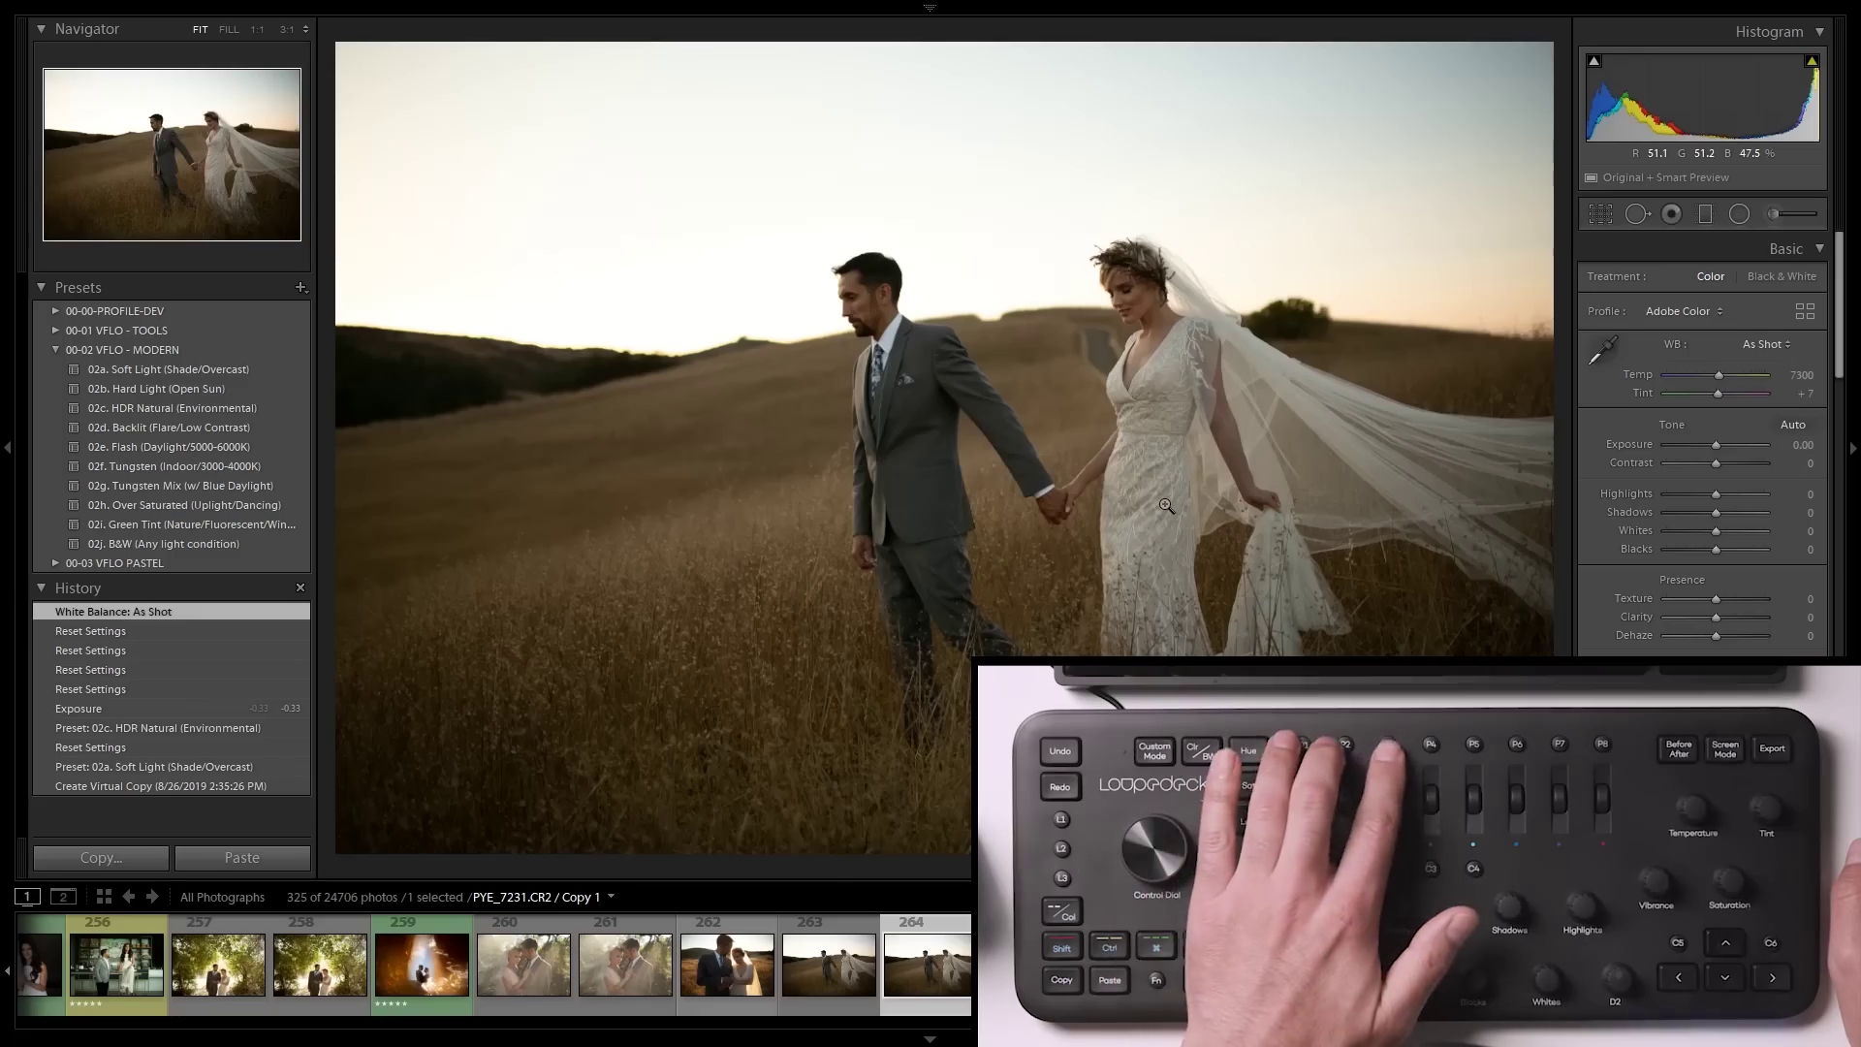
In Lightroom, apply 02c. HDR Natural (Environmental) to the wedding couple in the field and 02g. Tungsten Mix (w/ Blue Daylight) to the diner photo
key(F3)
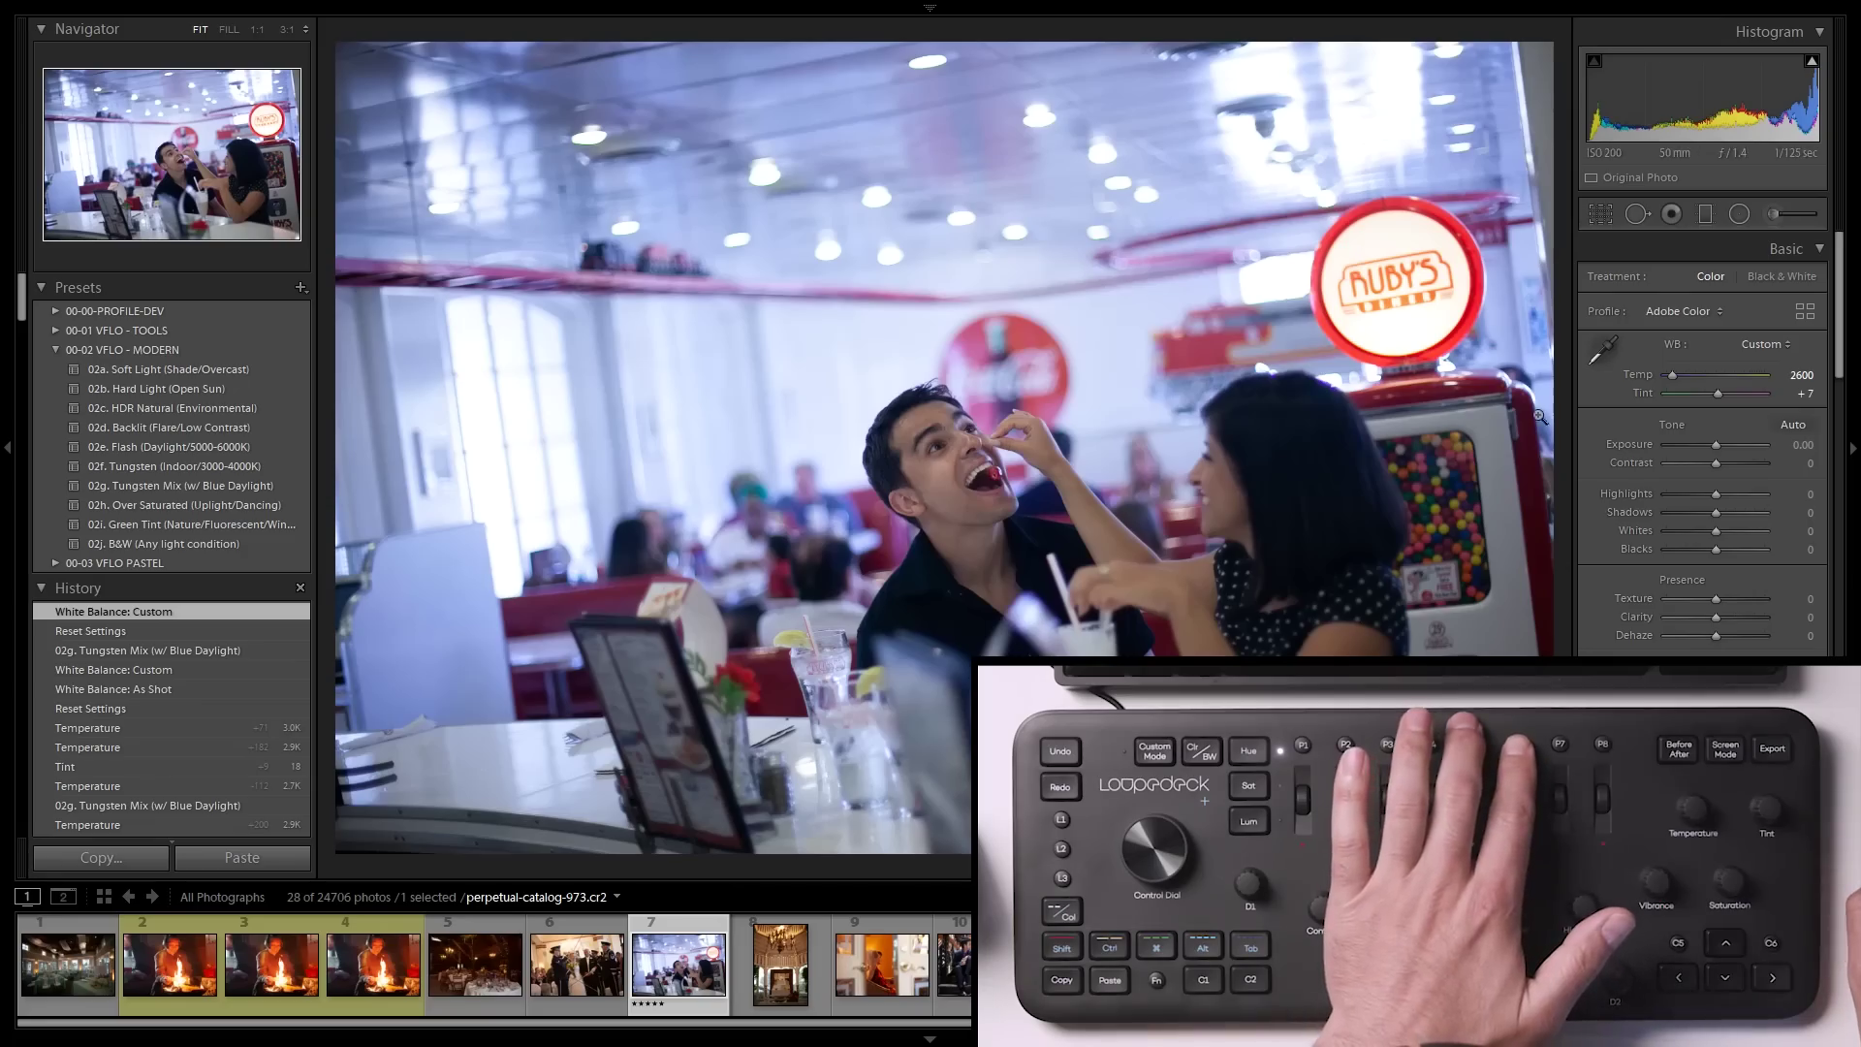
key(F13)
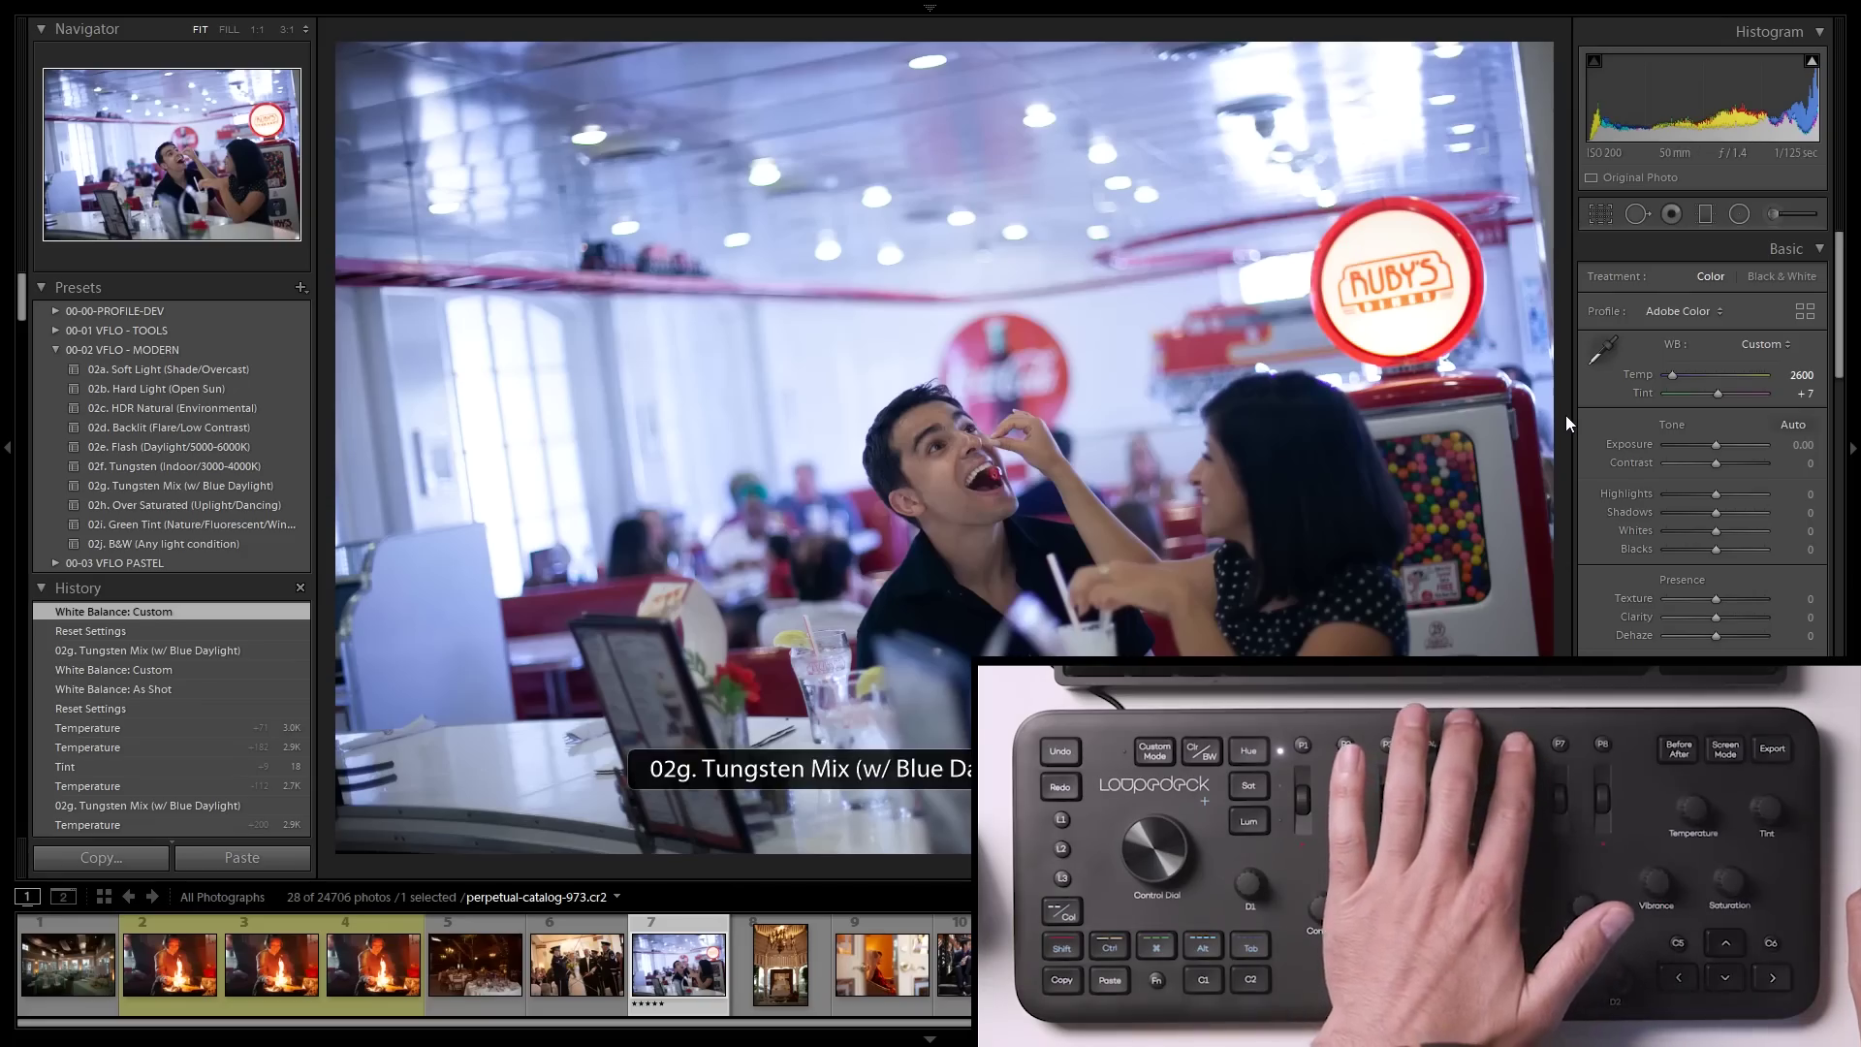
Warm the diner photo's white balance, raising the temperature to about 2751 and the tint to +8
key(equal)
key(equal)
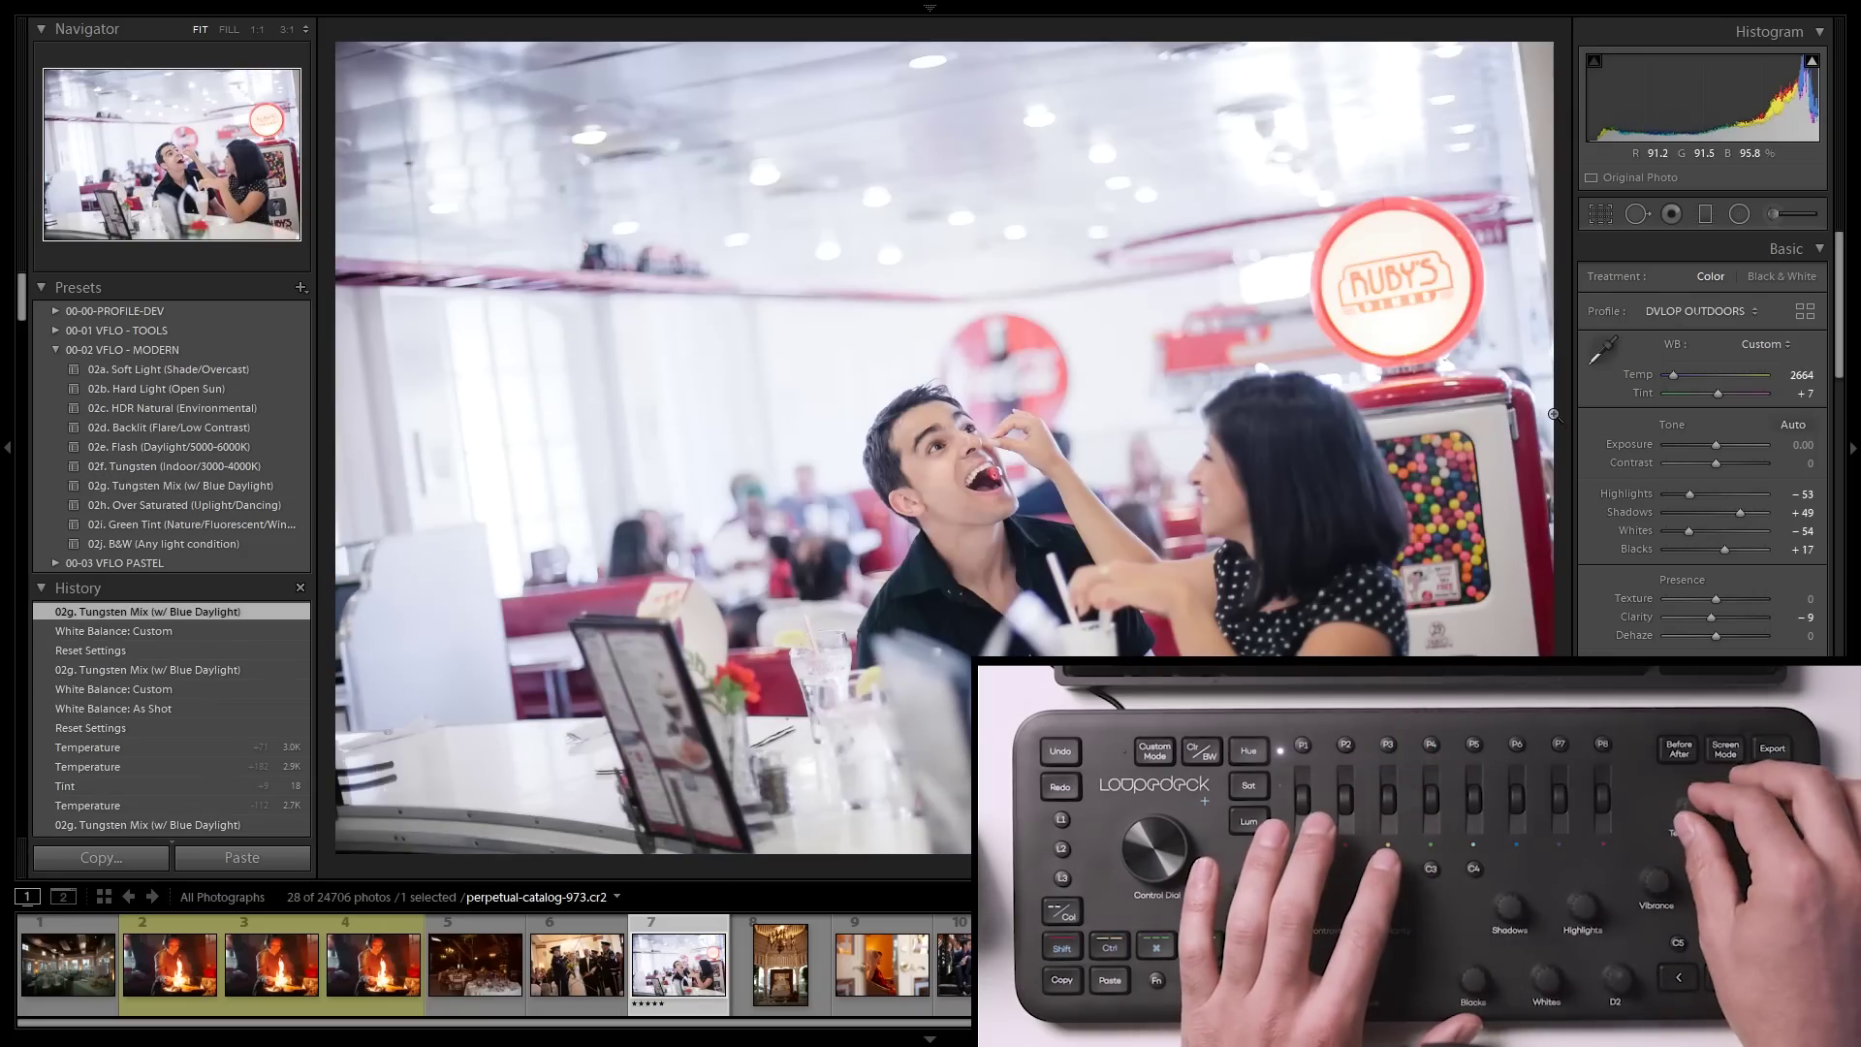
key(equal)
key(equal)
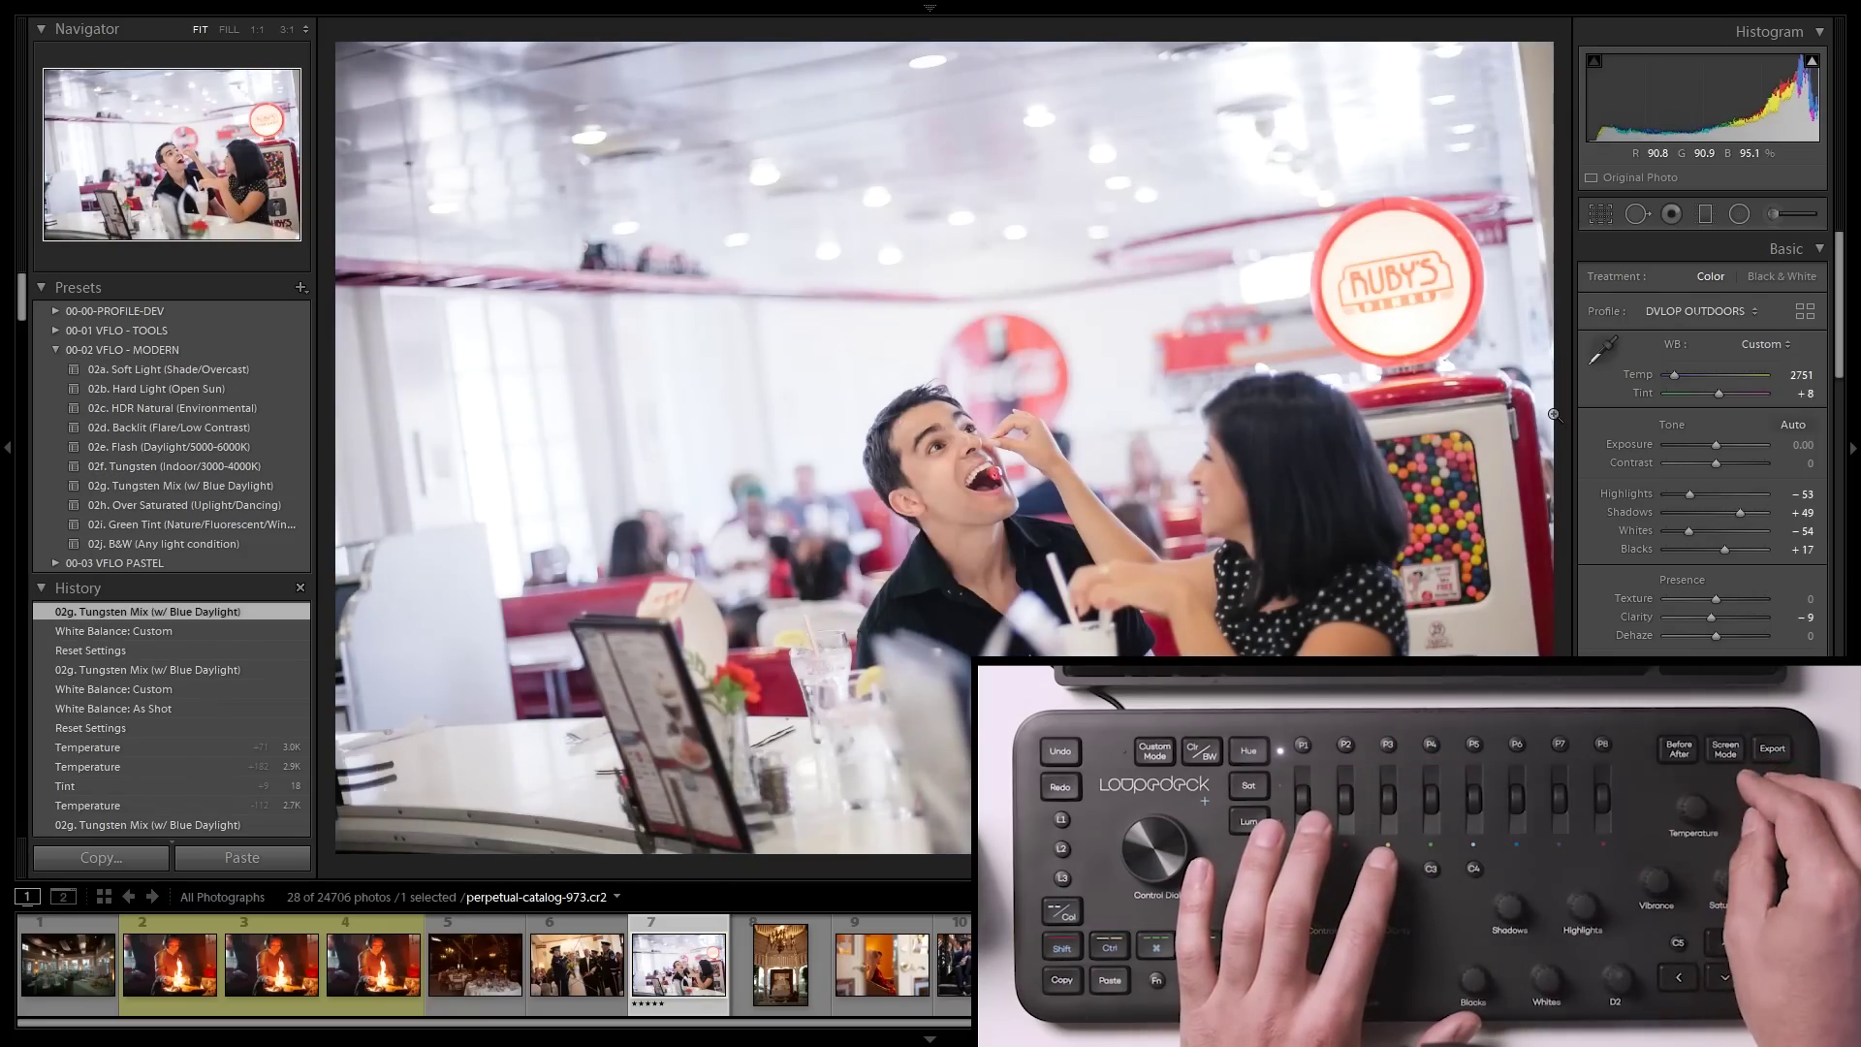
key(equal)
key(equal)
key(equal)
key(equal)
key(equal)
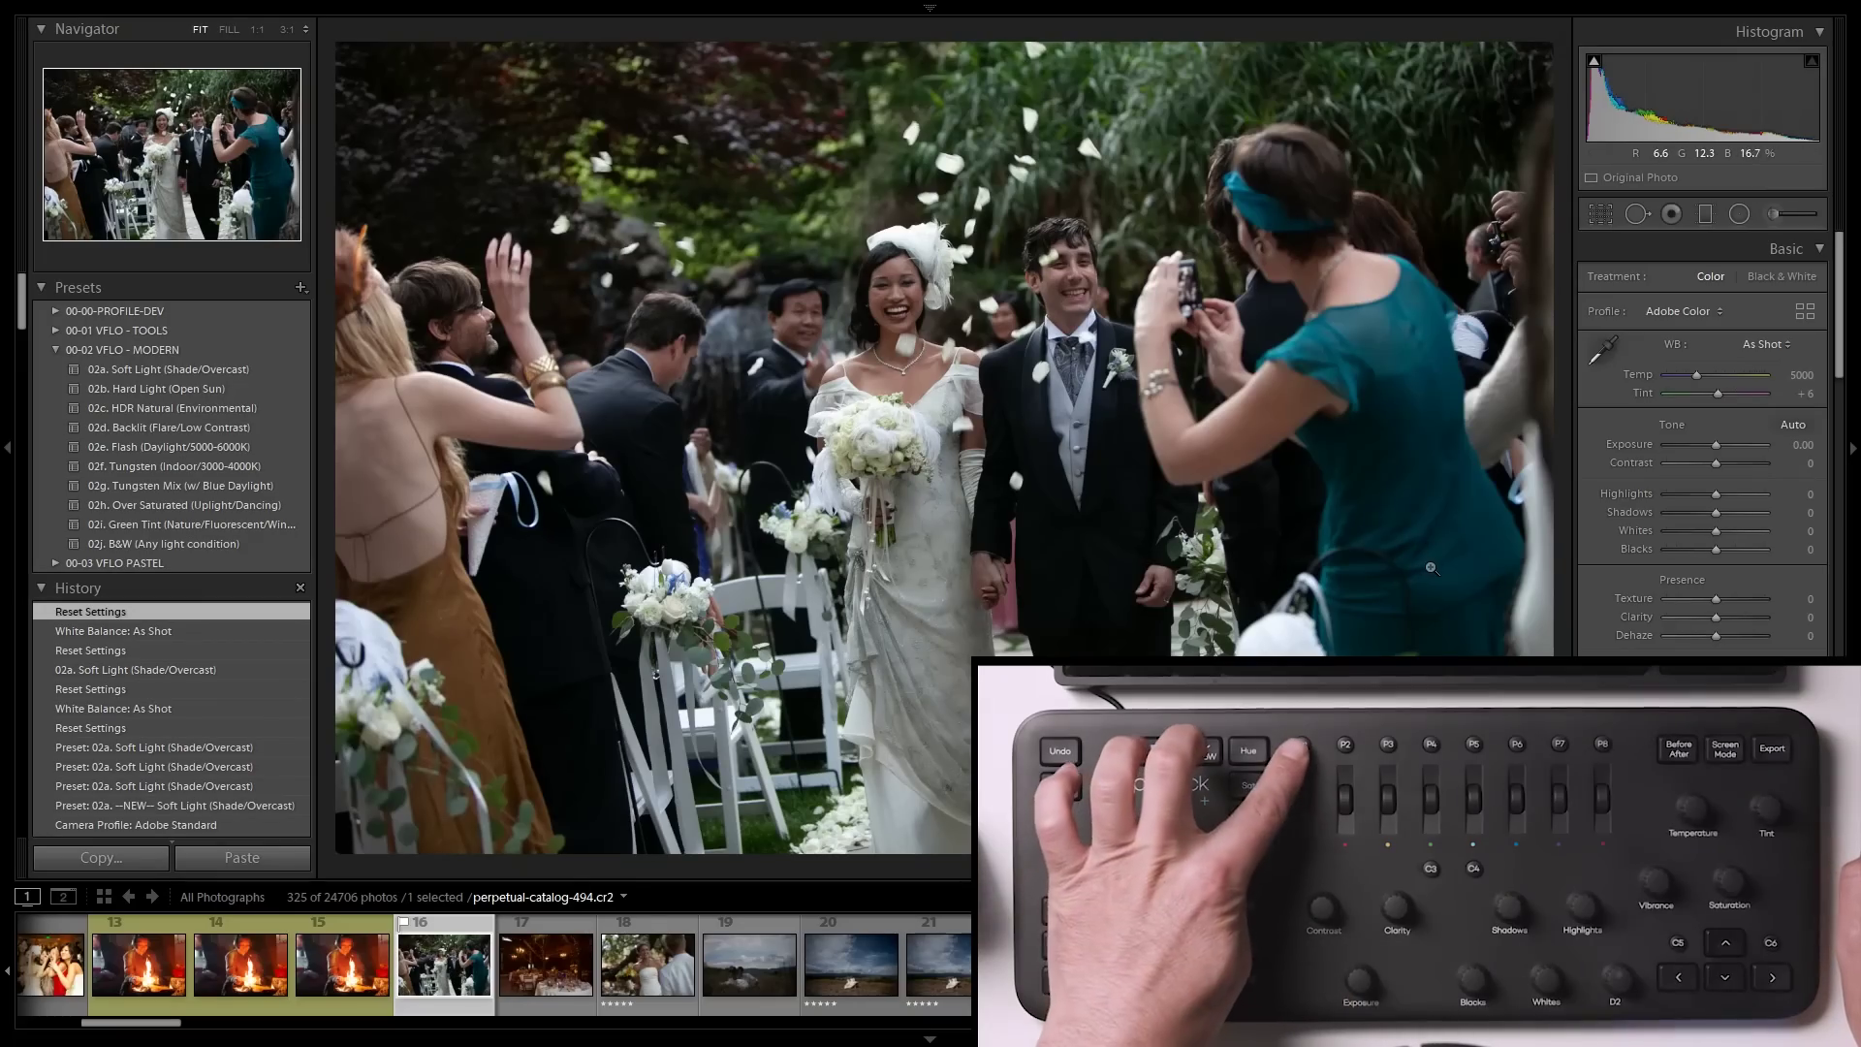
Apply the 02a. Soft Light (Shade/Overcast) preset to the wedding recessional photo with falling petals
key(F1)
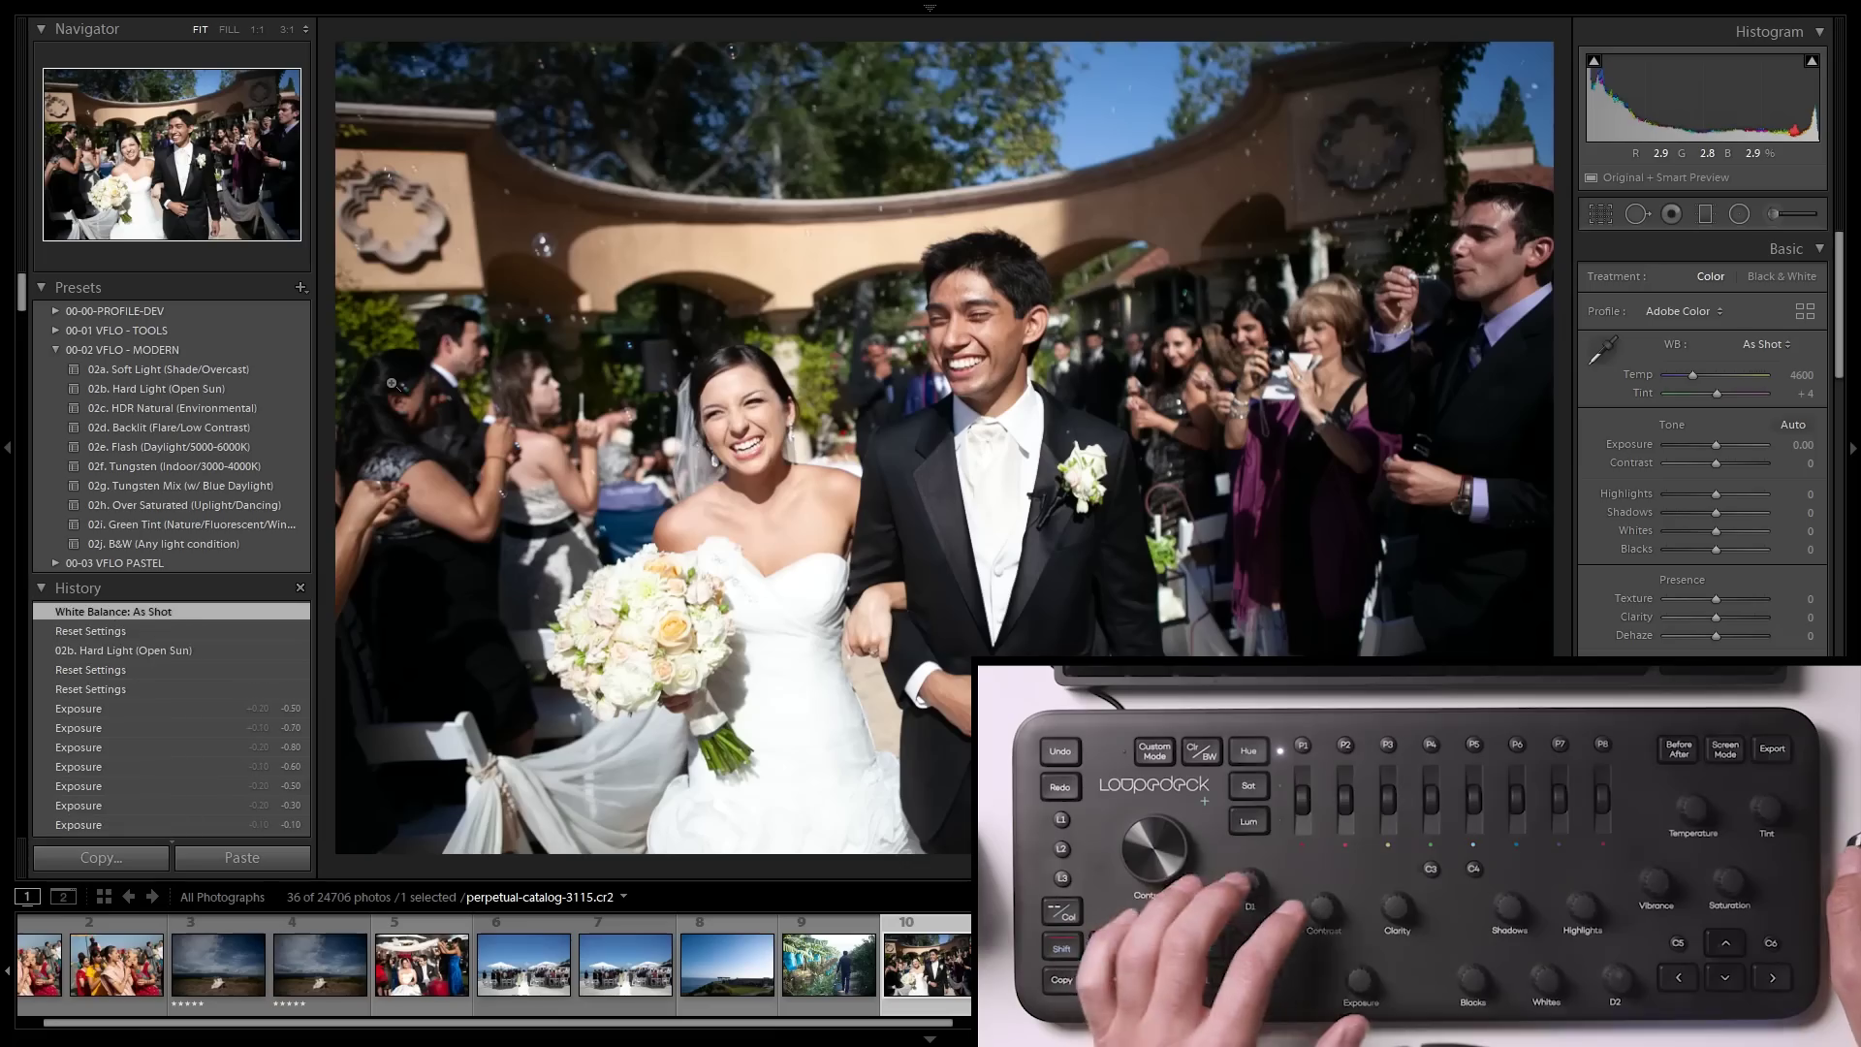
Apply the 02b. Hard Light (Open Sun) preset to the wedding recessional photo and to the couple standing in the surf
key(ctrl+alt+shift+2)
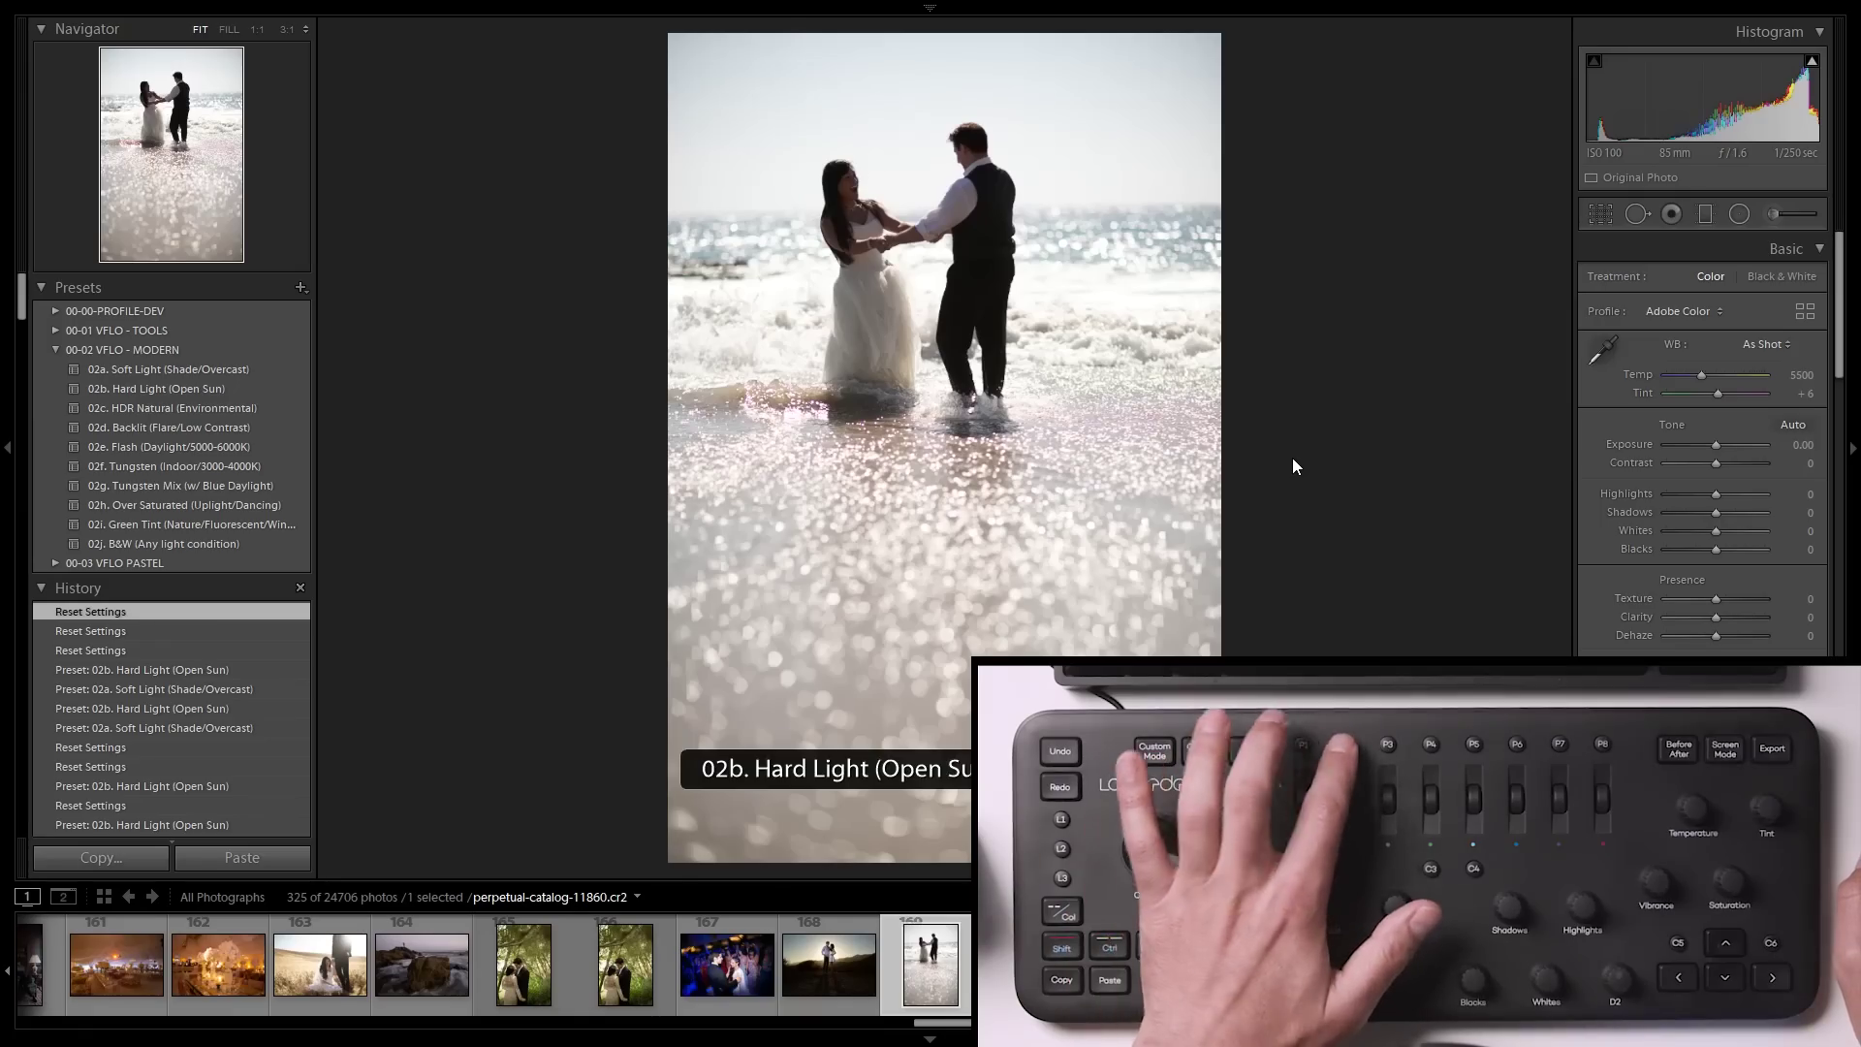
key(ctrl+alt+shift+2)
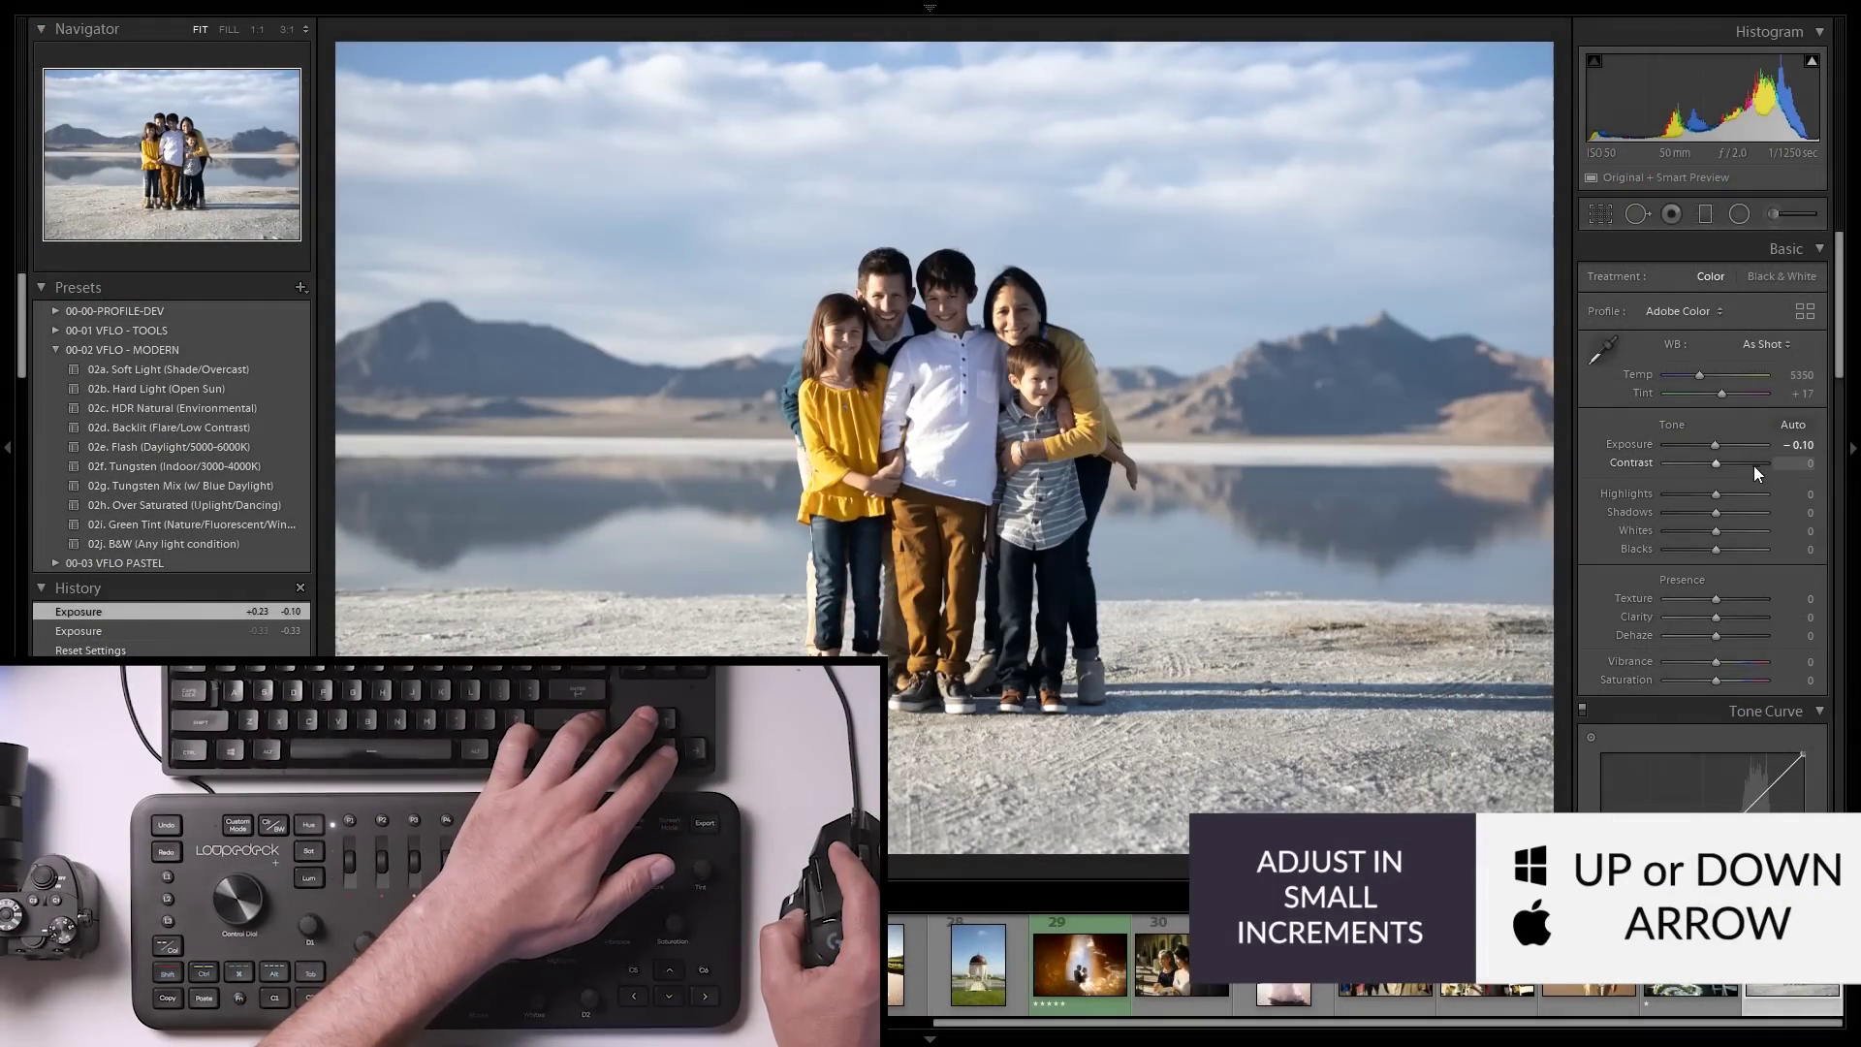
Lower the lakeside family photo's highlights to -40 and reduce its shadows in large increments
key(shift+Down)
key(shift+Down)
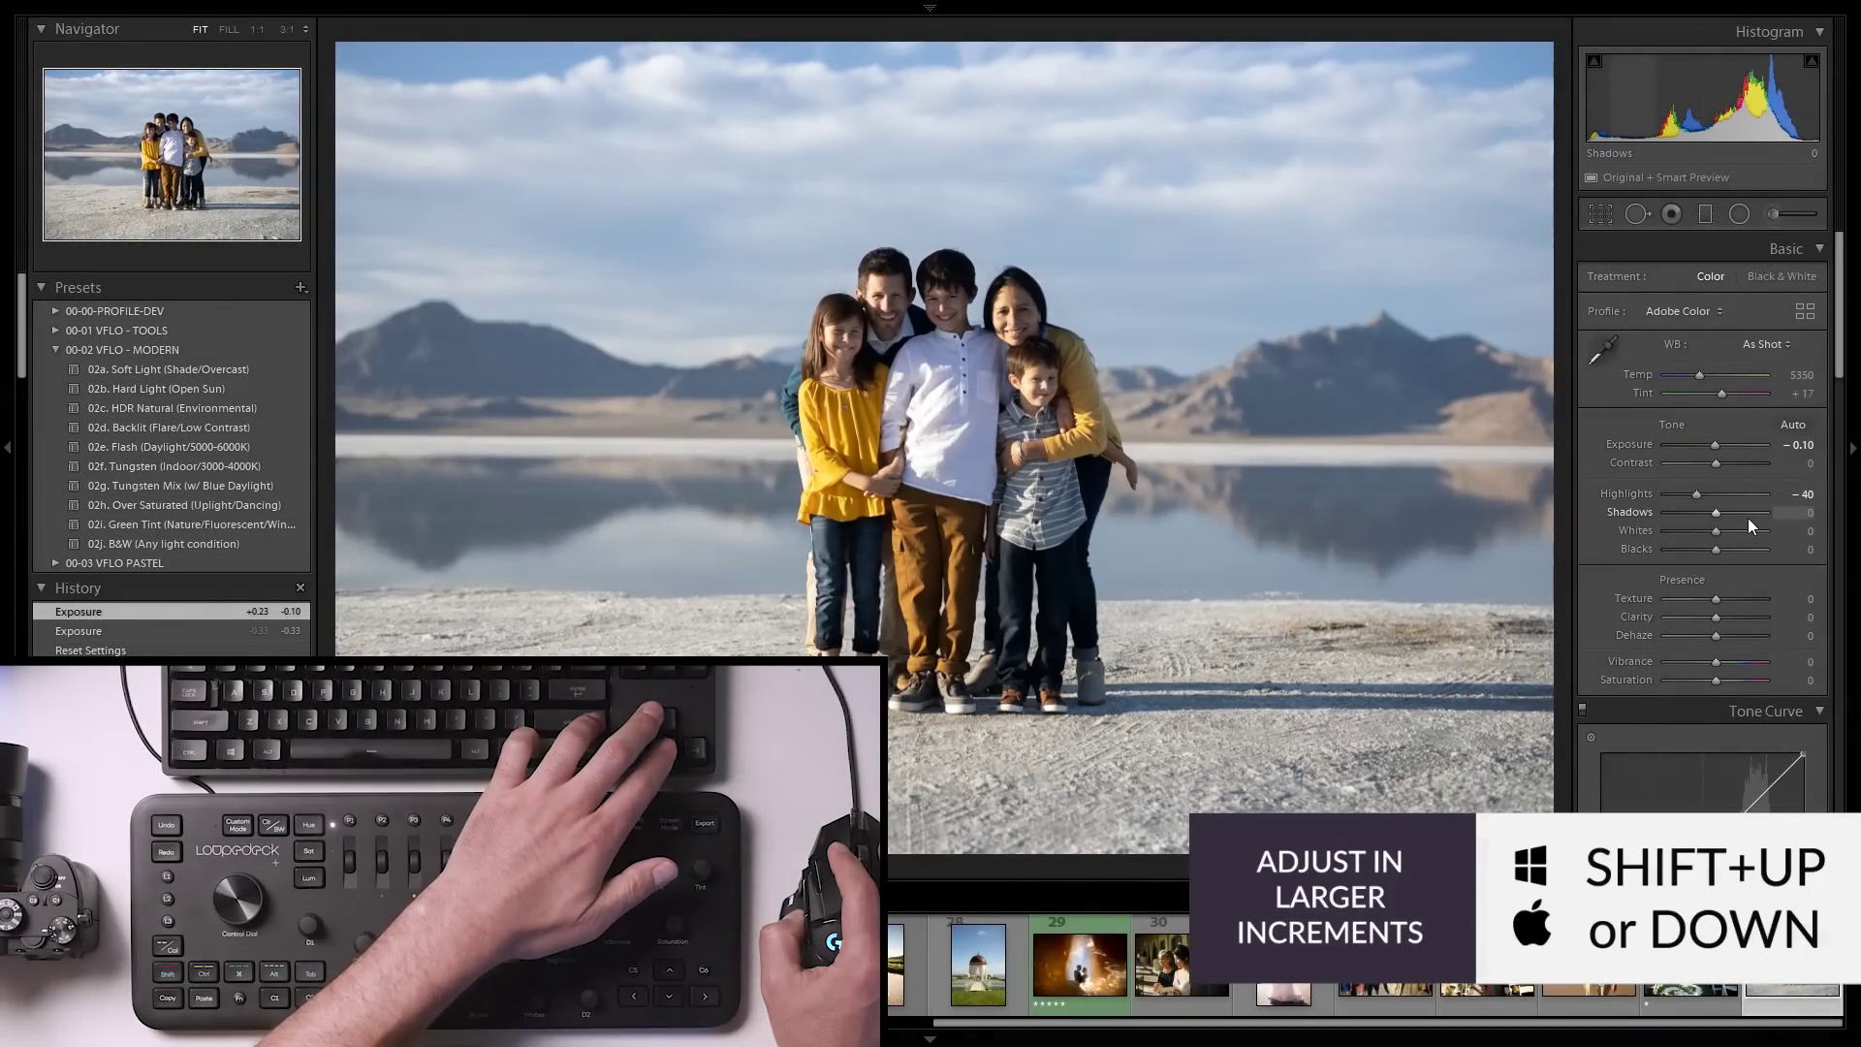
key(shift+Down)
key(shift+Down)
key(shift+Down)
key(shift+Down)
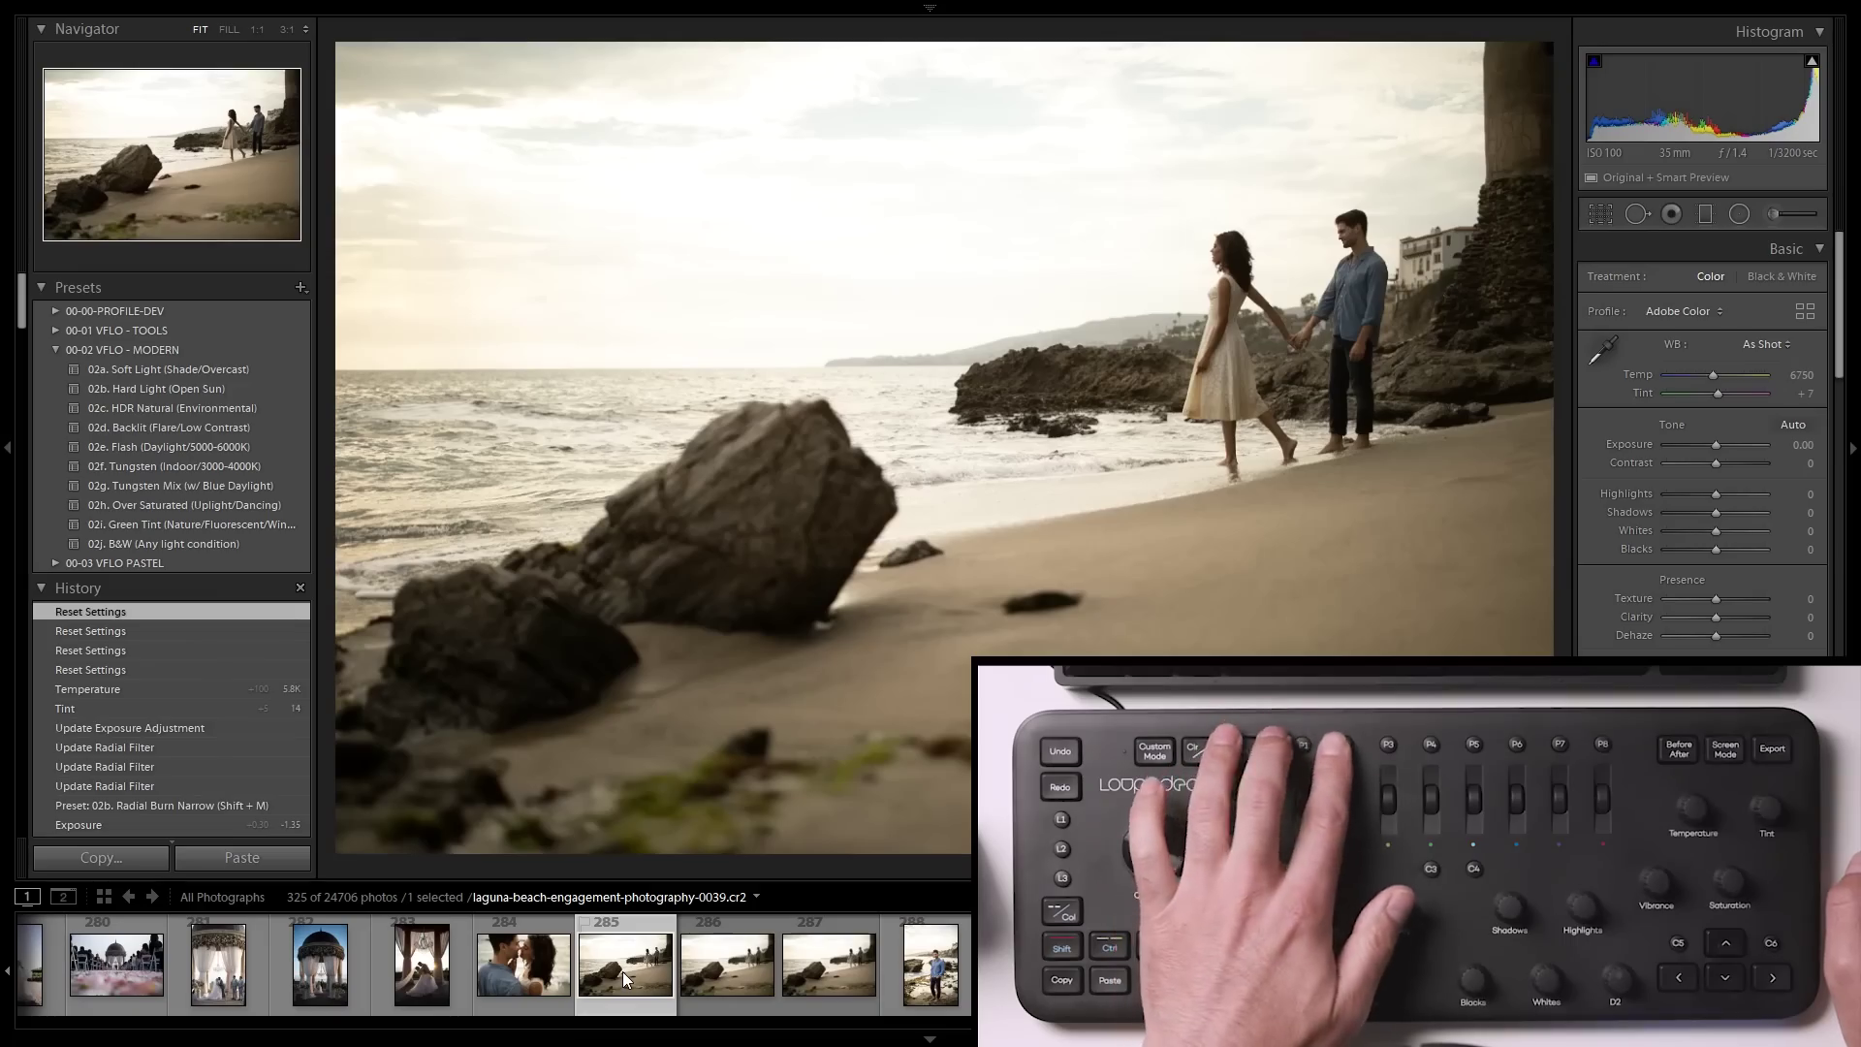
View the garden wedding couple photo full screen from the Library grid and switch between views to inspect the photos
key(F3)
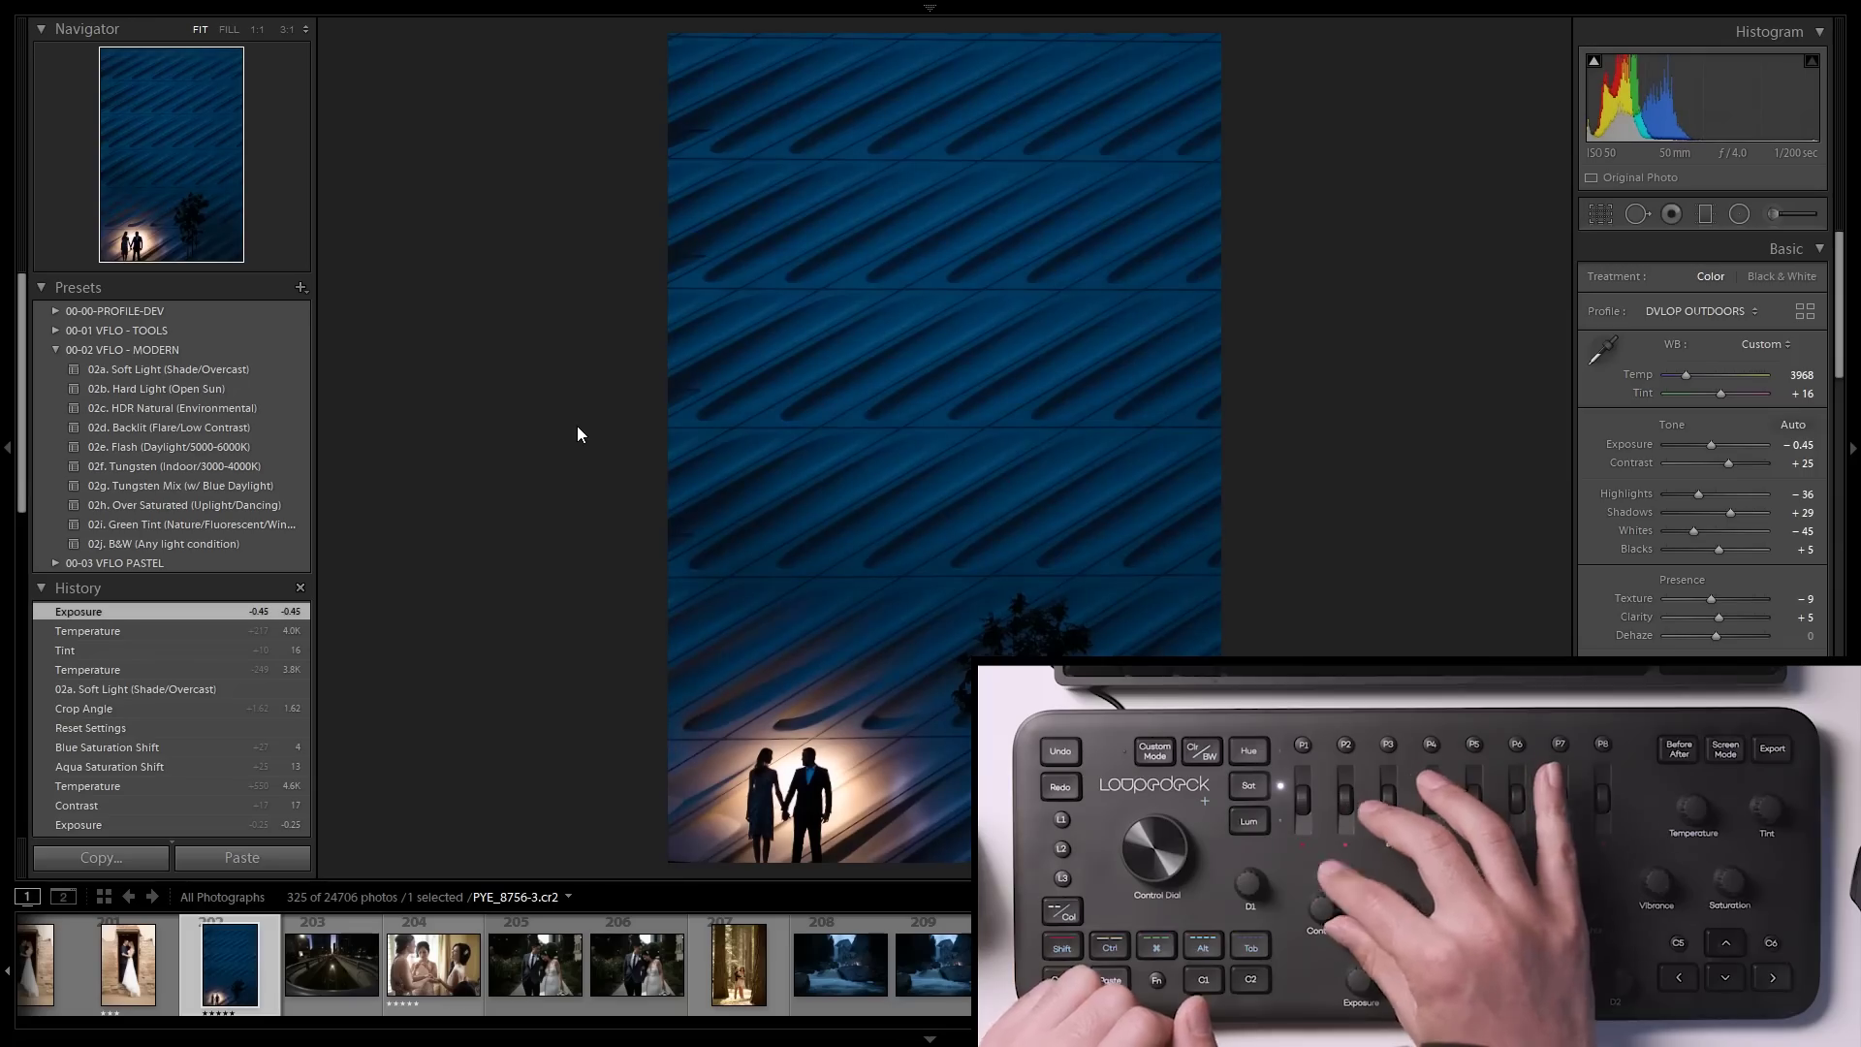
key(ctrl+3)
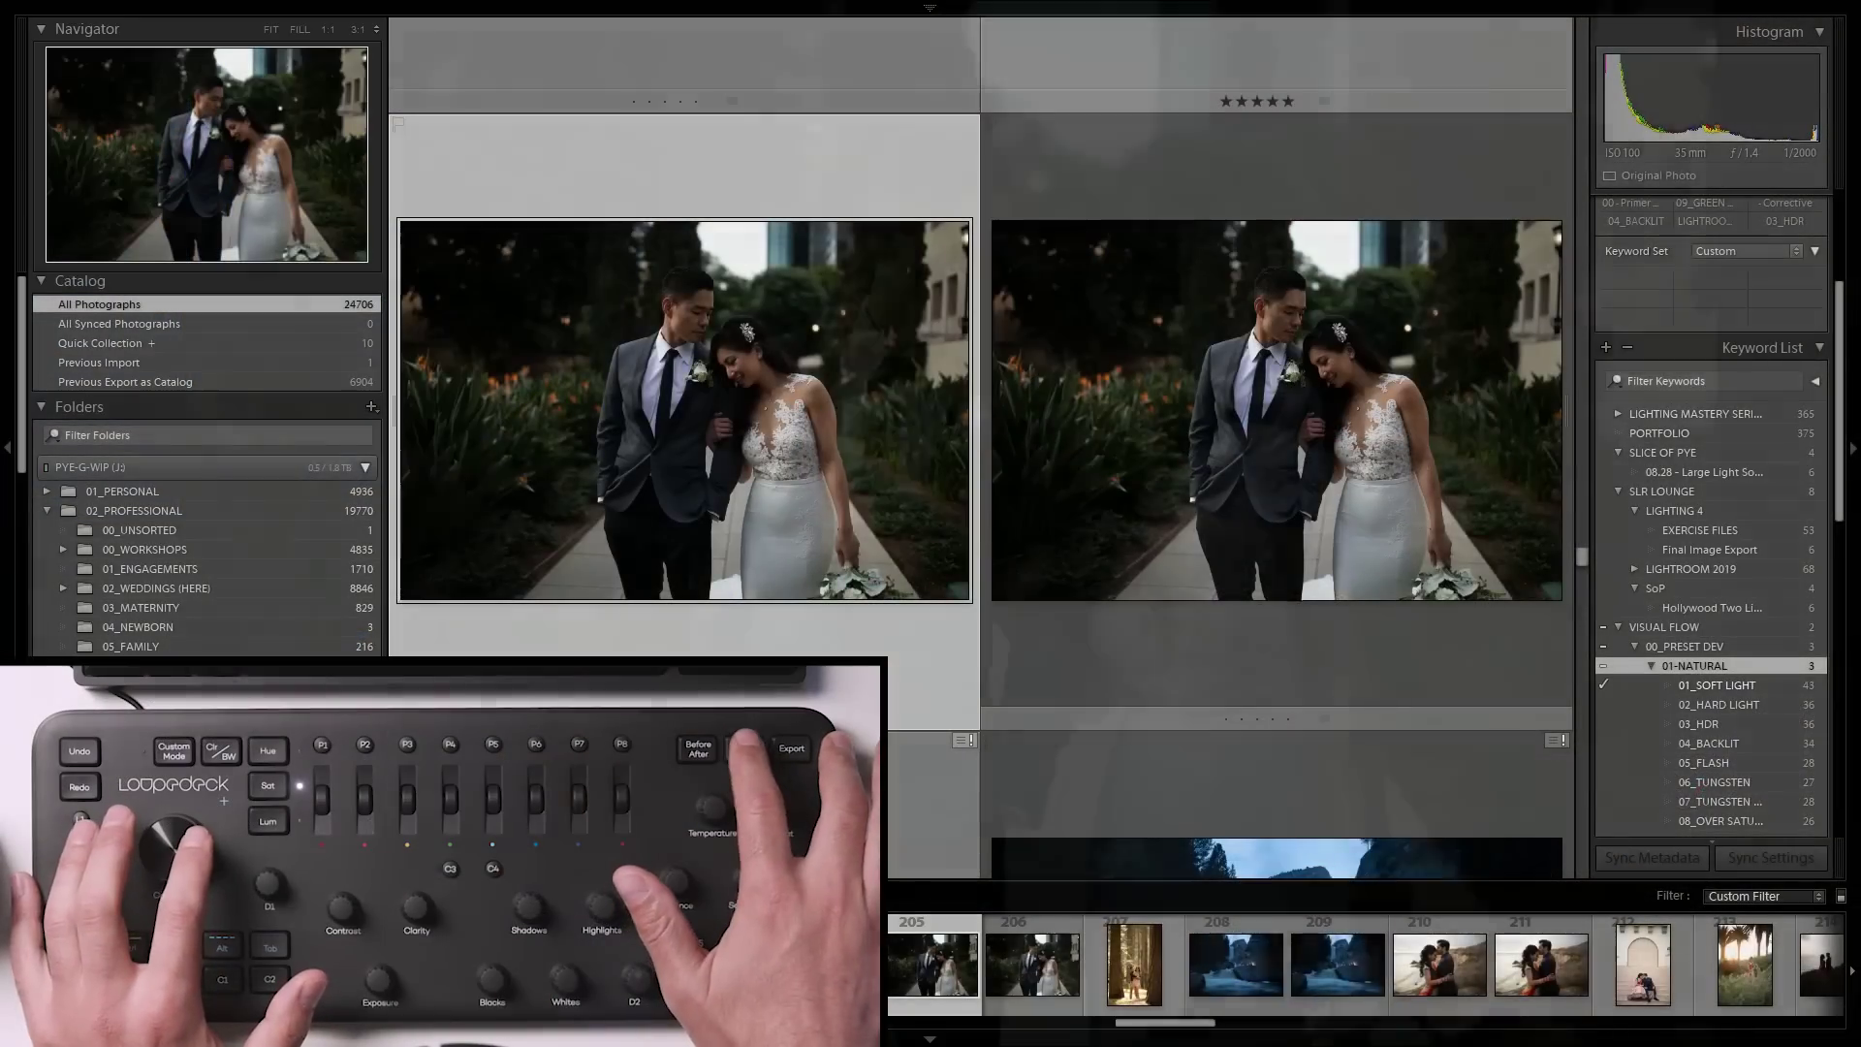
key(f)
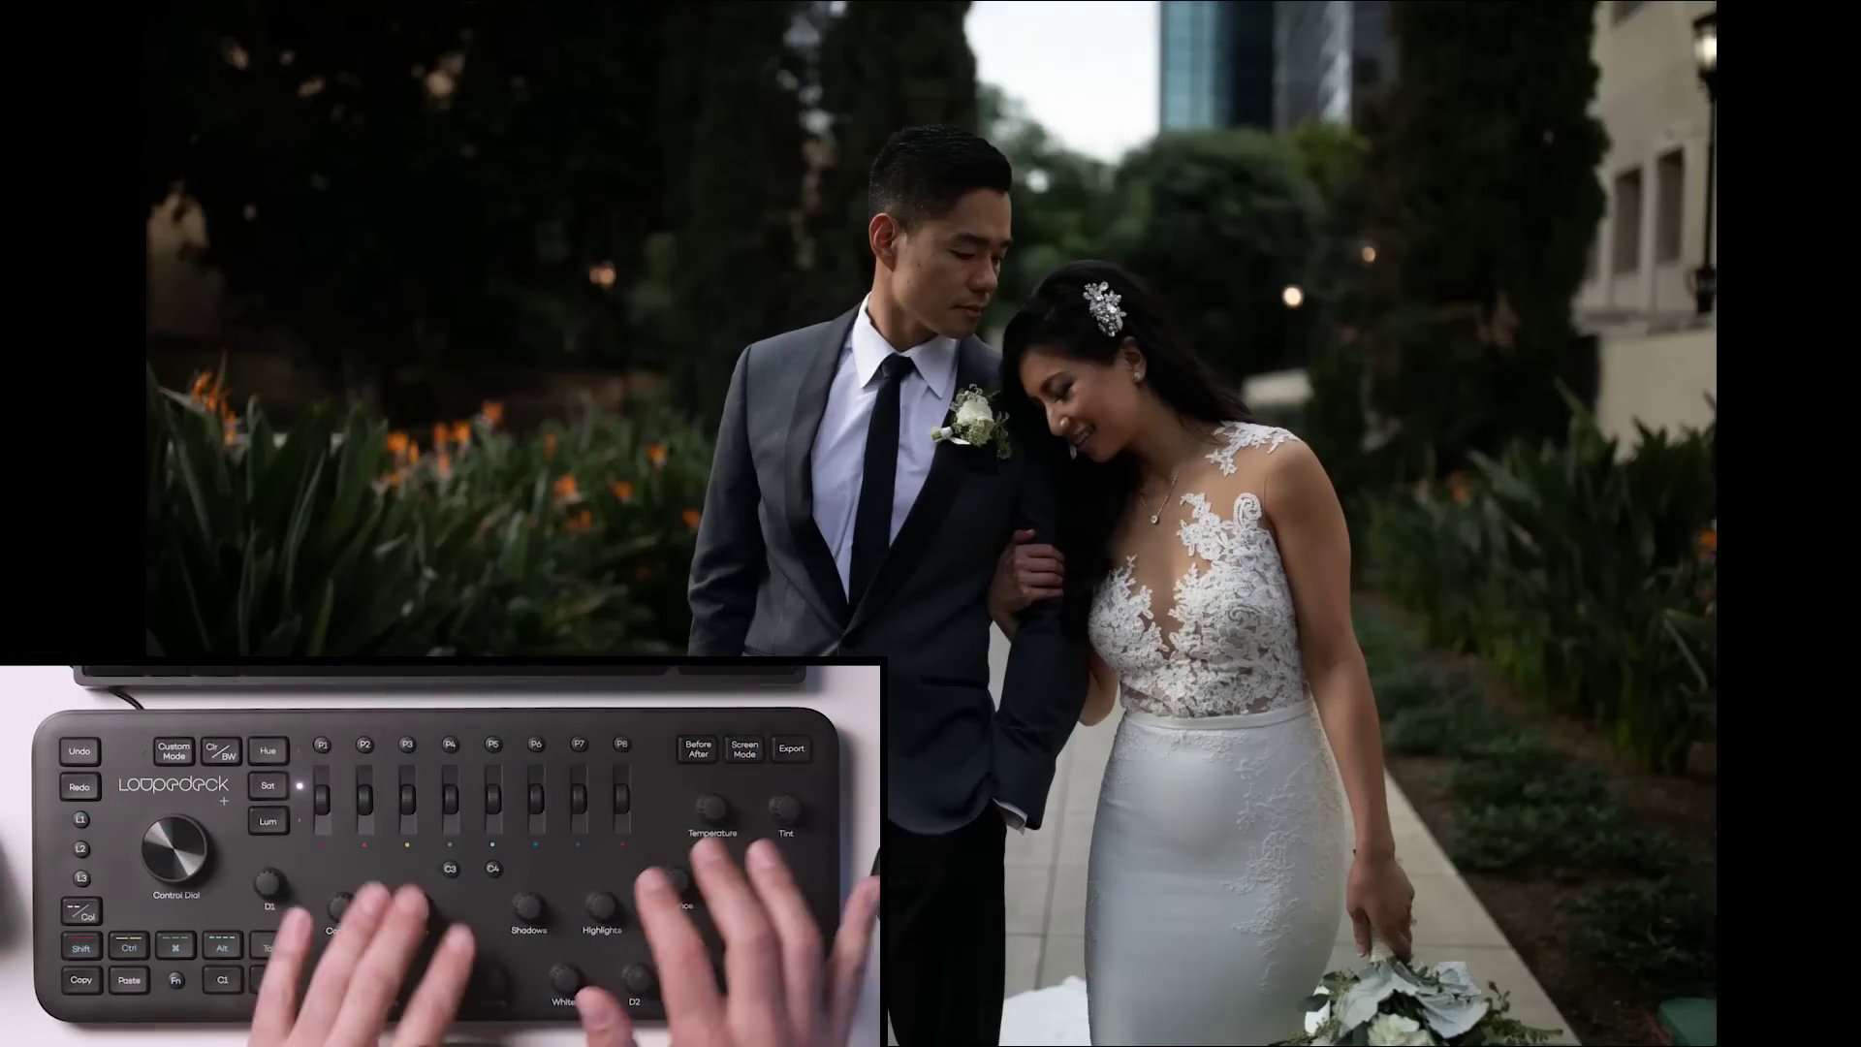
key(F1)
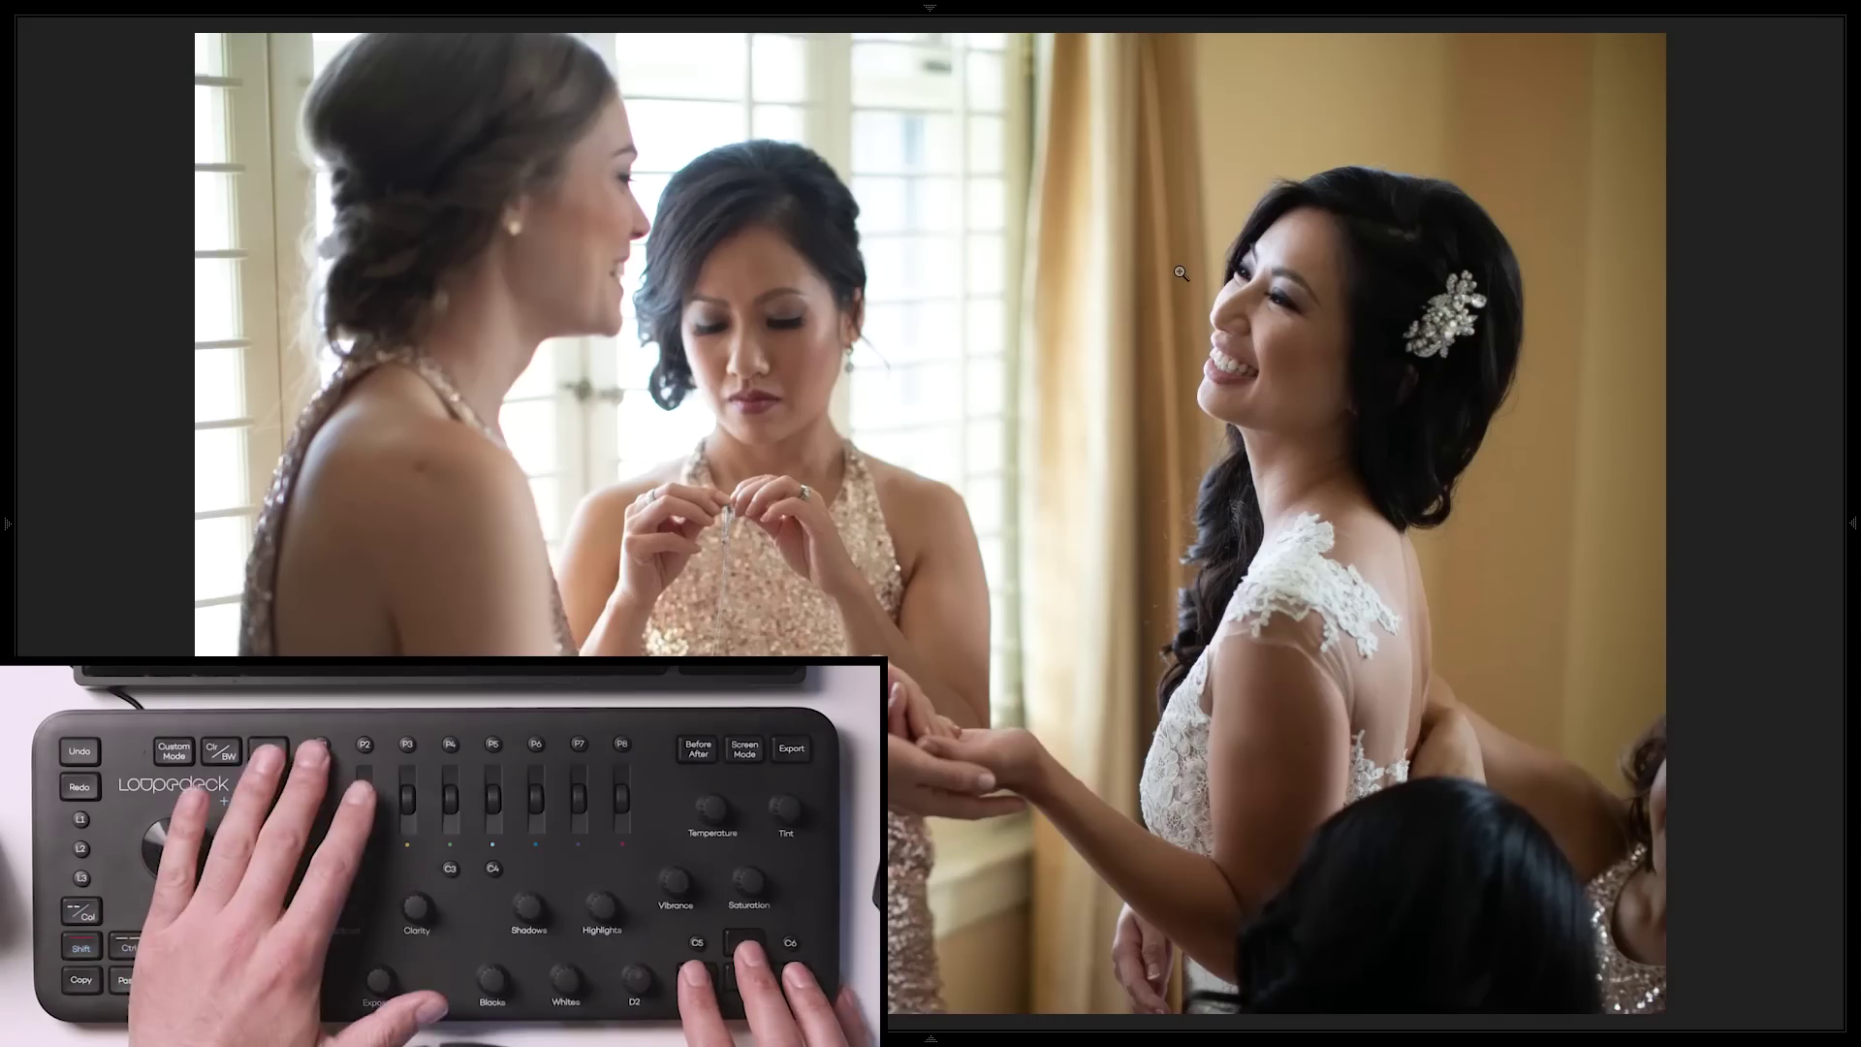
key(F1)
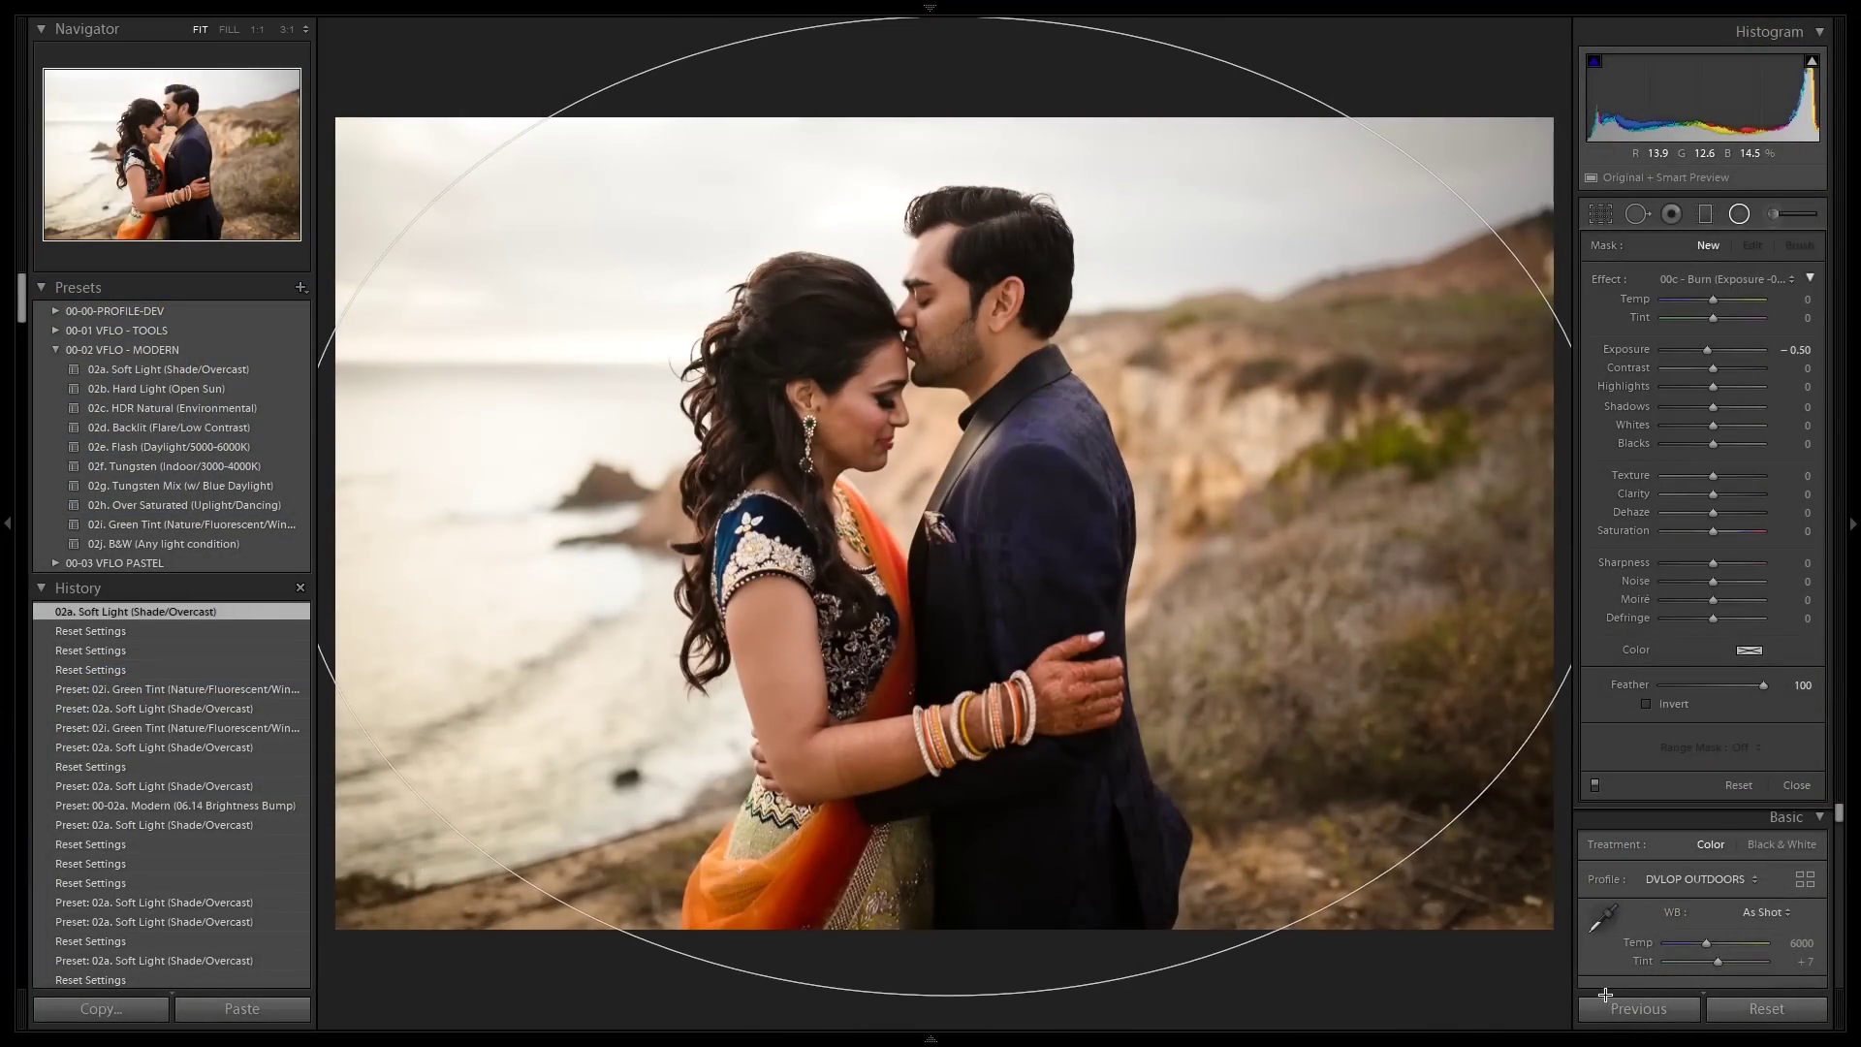
Add a large radial burn at -0.50 exposure around the coastal couple and save it as preset Radial Burn (.5 Exposure) in a new Tutorial group
drag(1605, 993, 1604, 990)
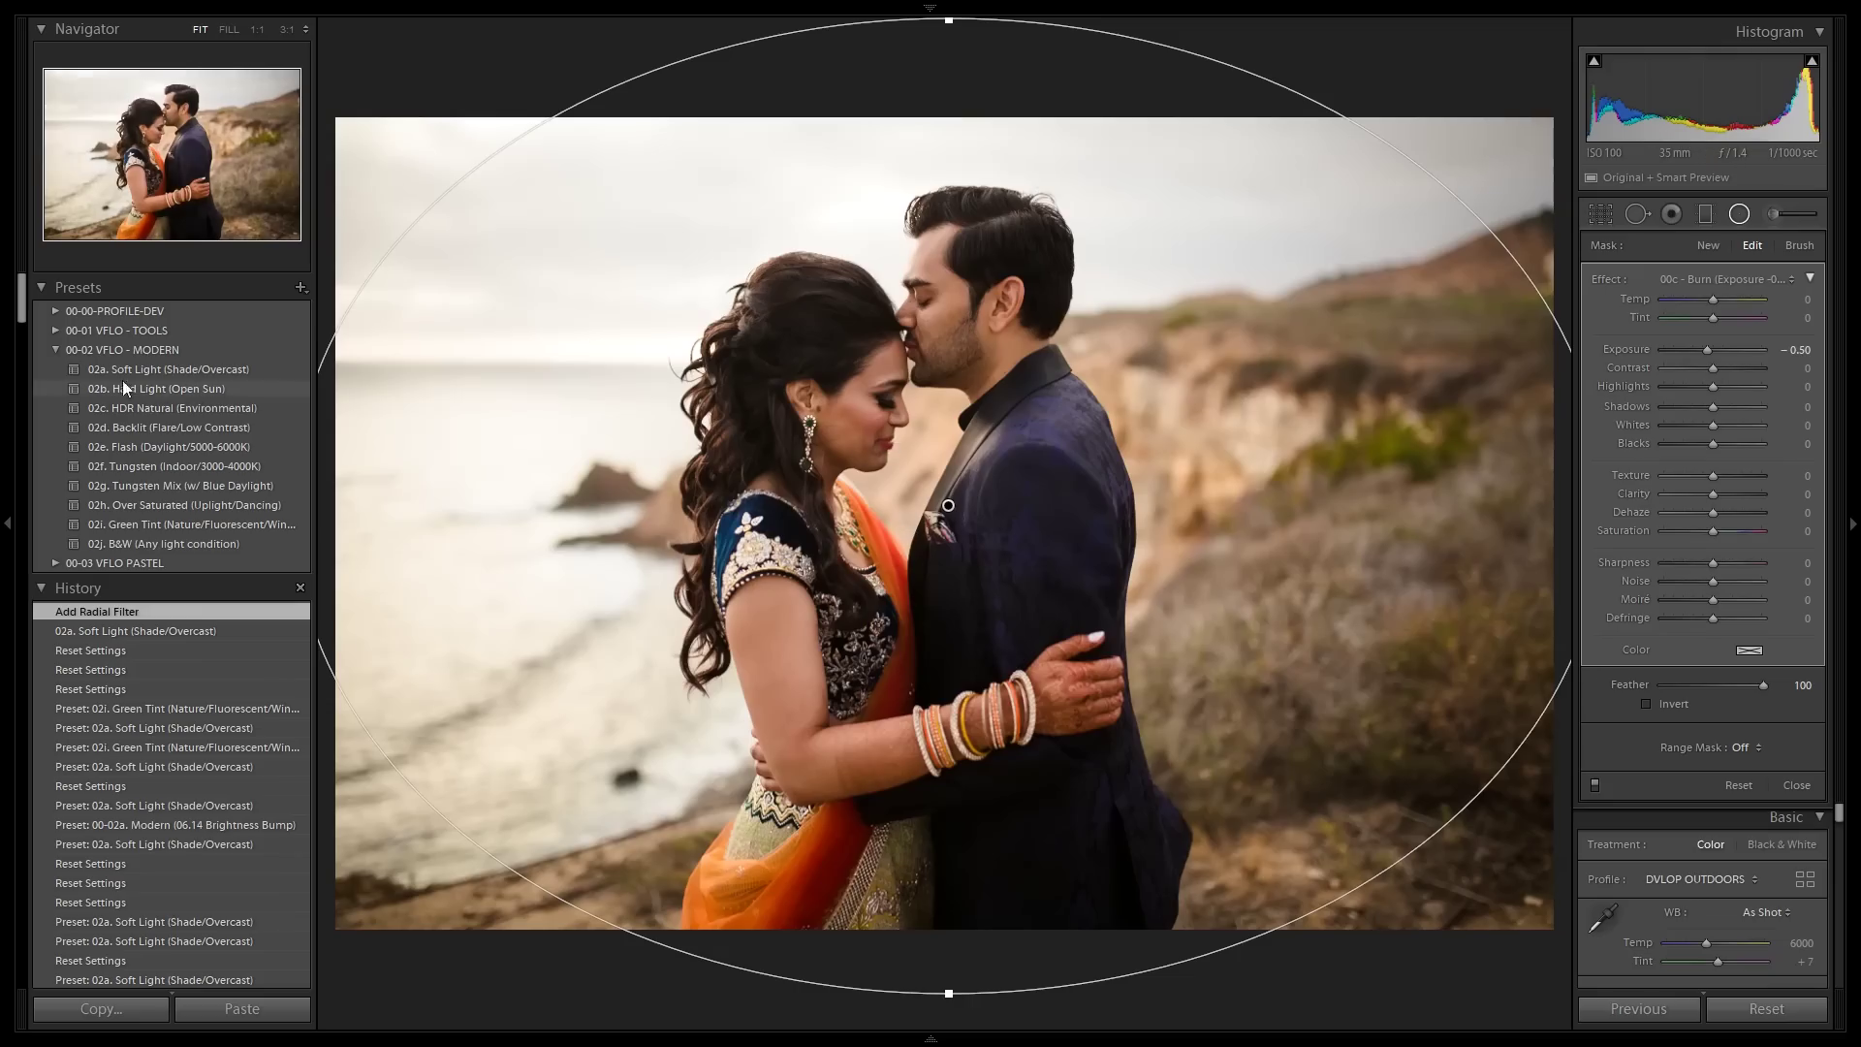
click(52, 348)
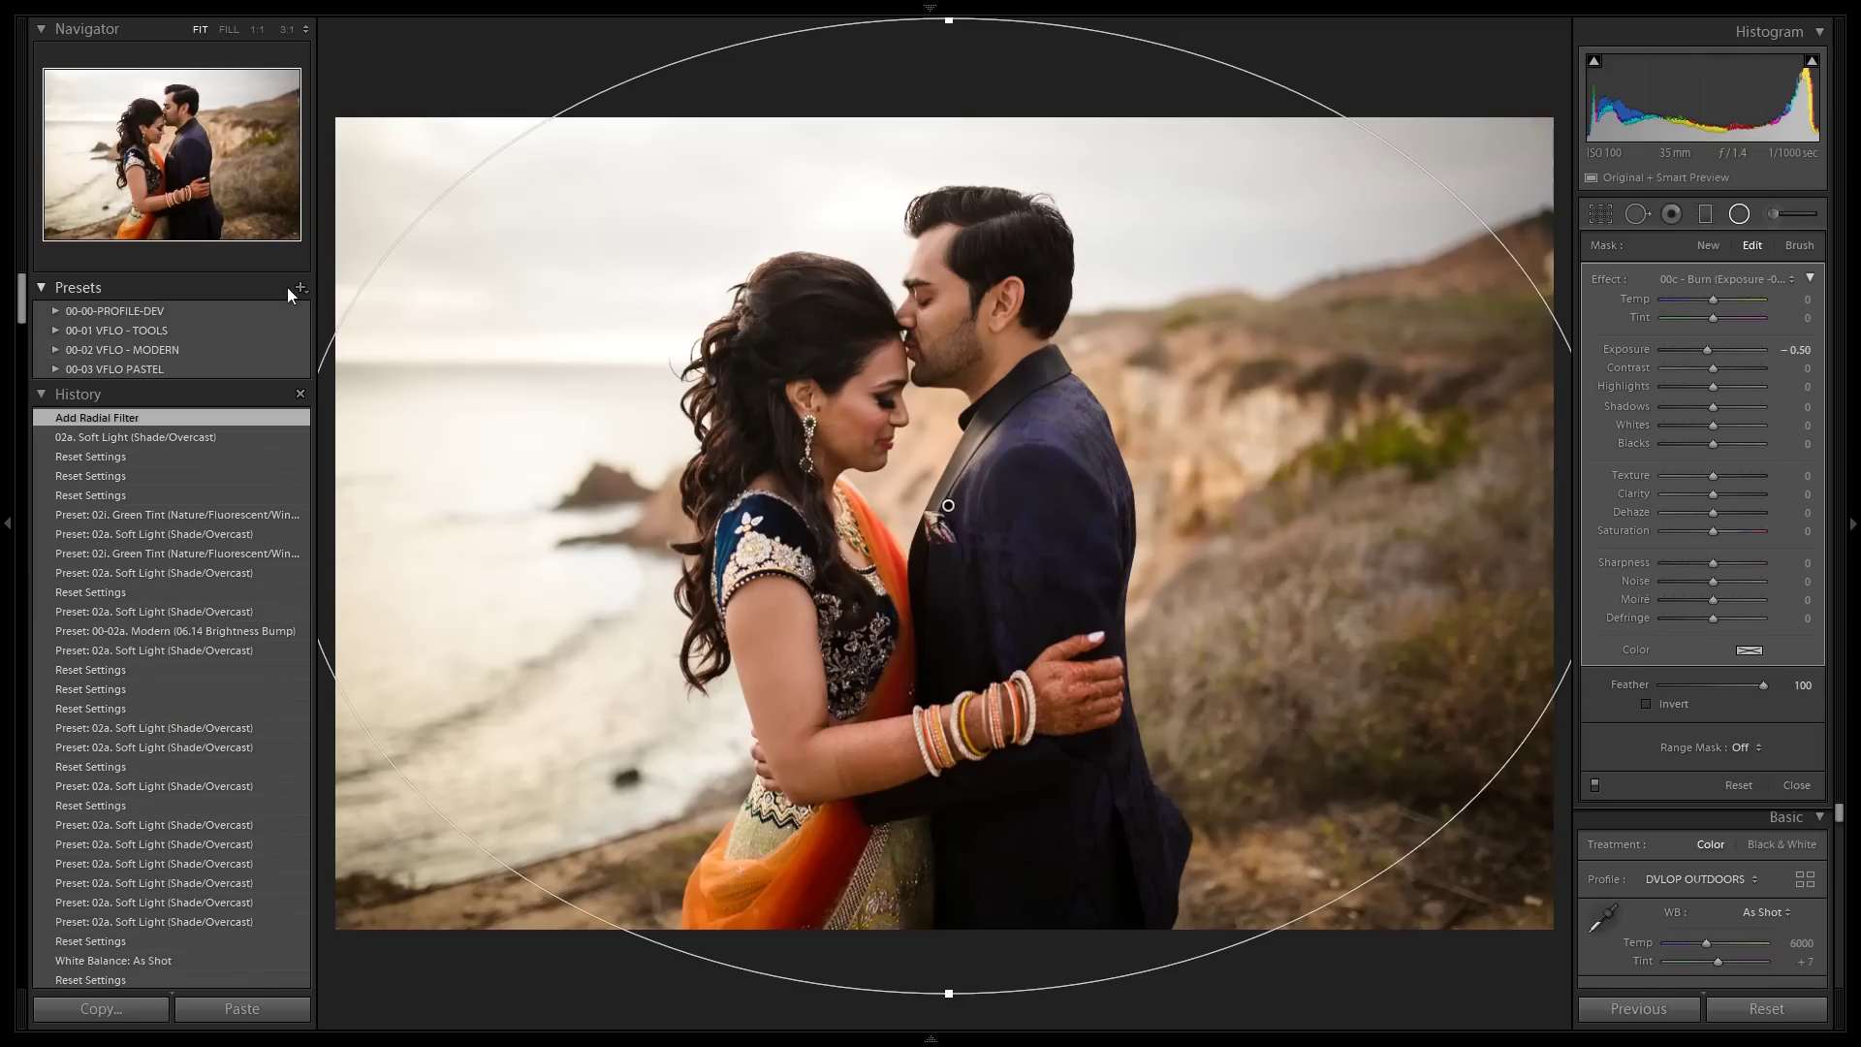
click(360, 311)
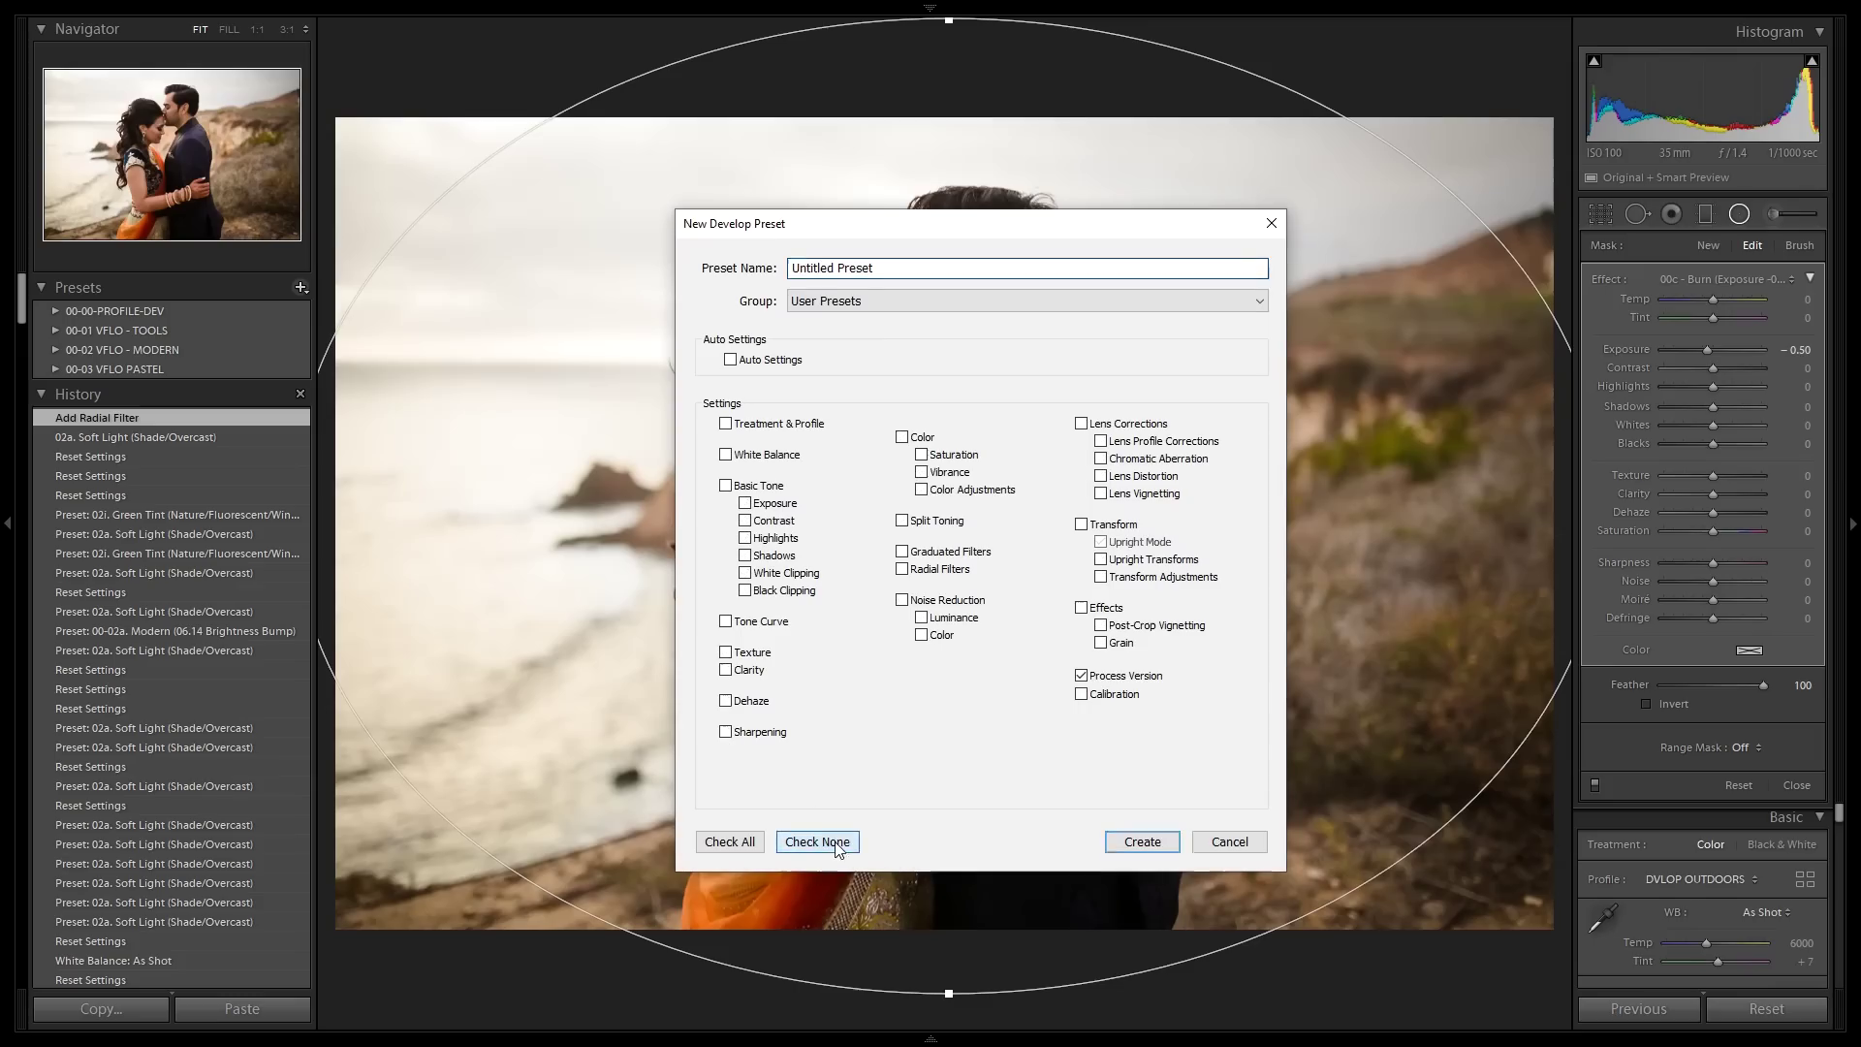
key(Caps_Lock)
text(Radial Burn (.5 Exposure)
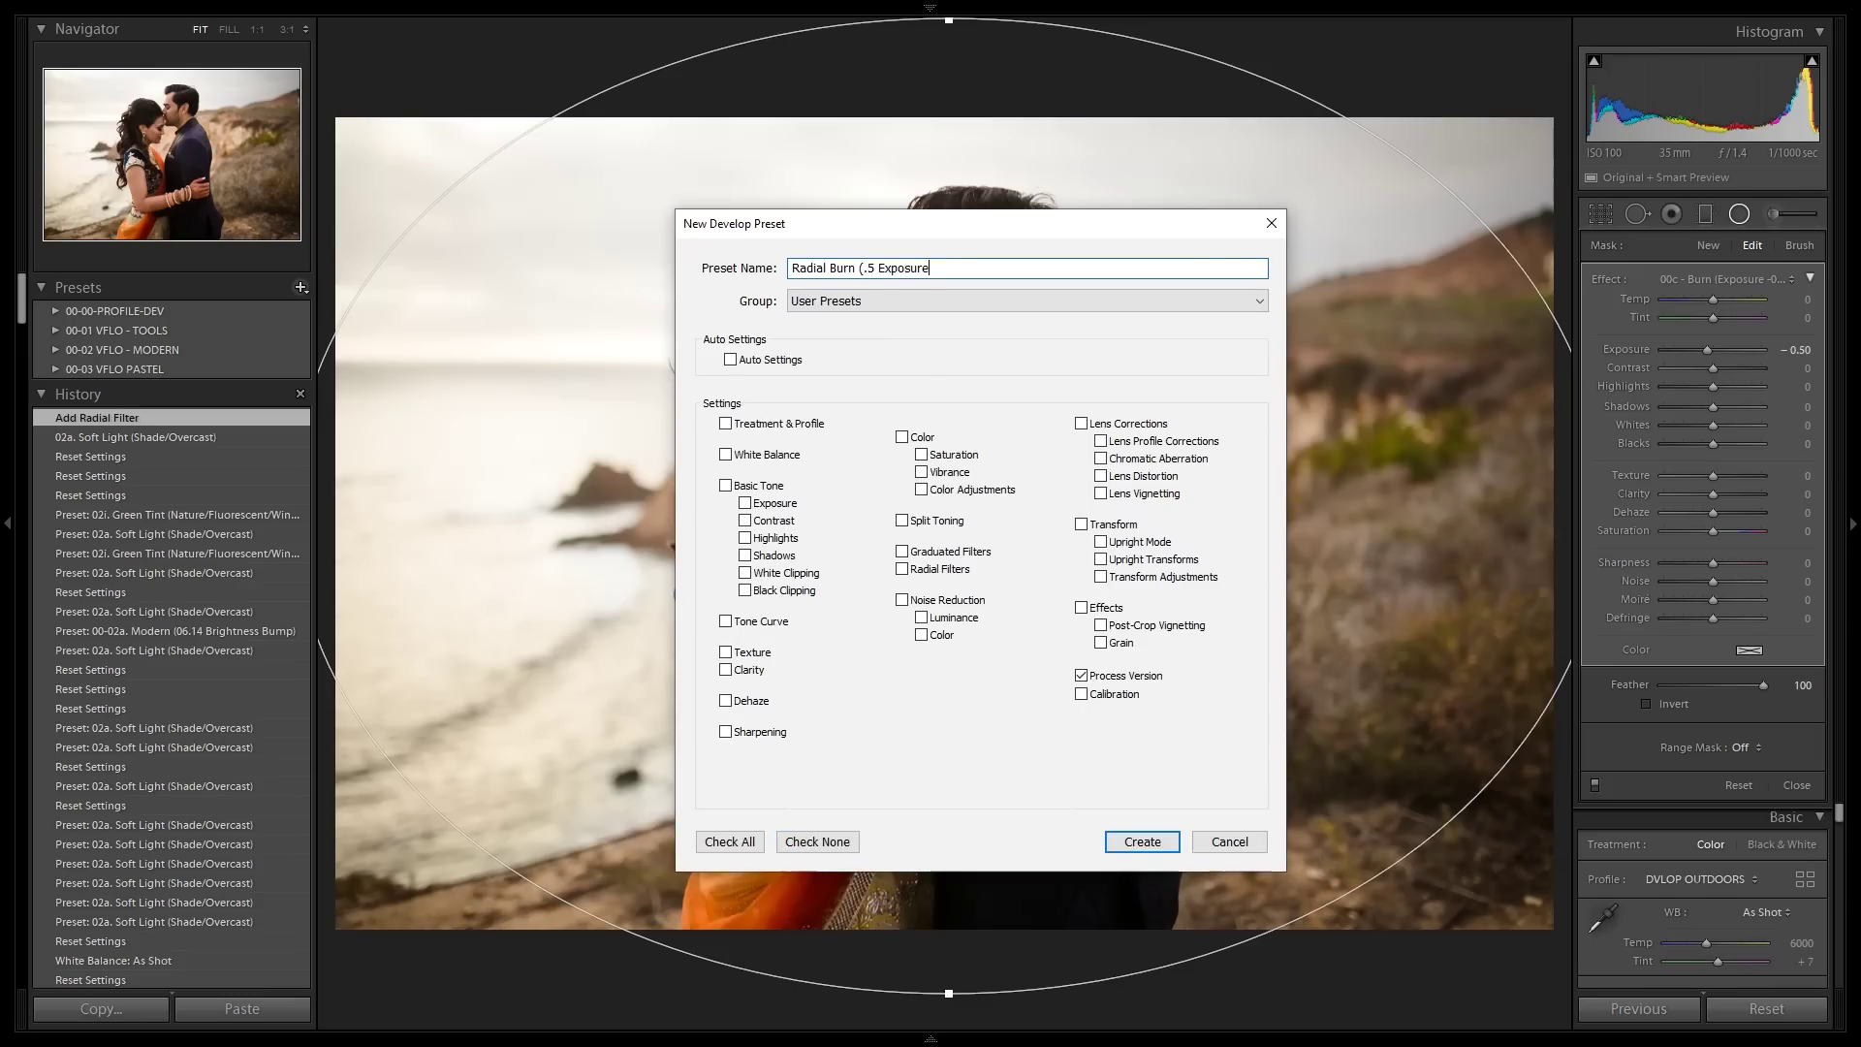
click(885, 334)
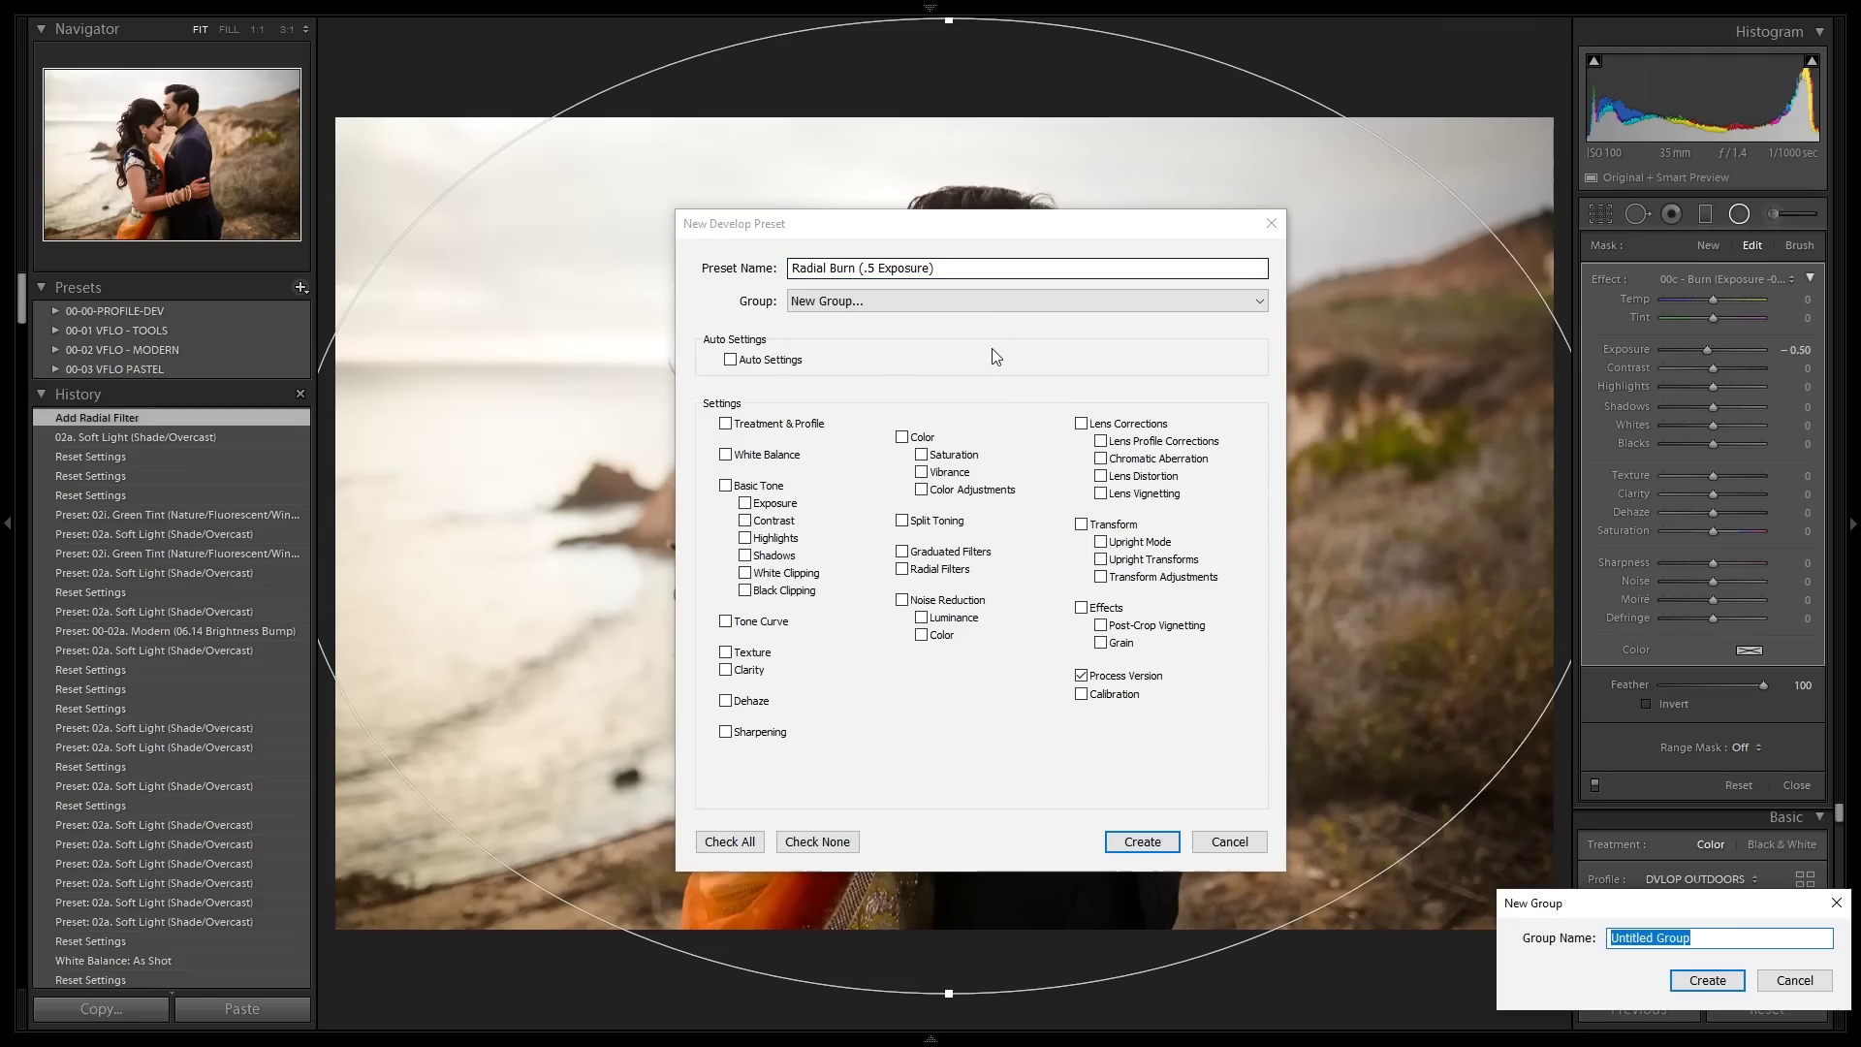
key(Return)
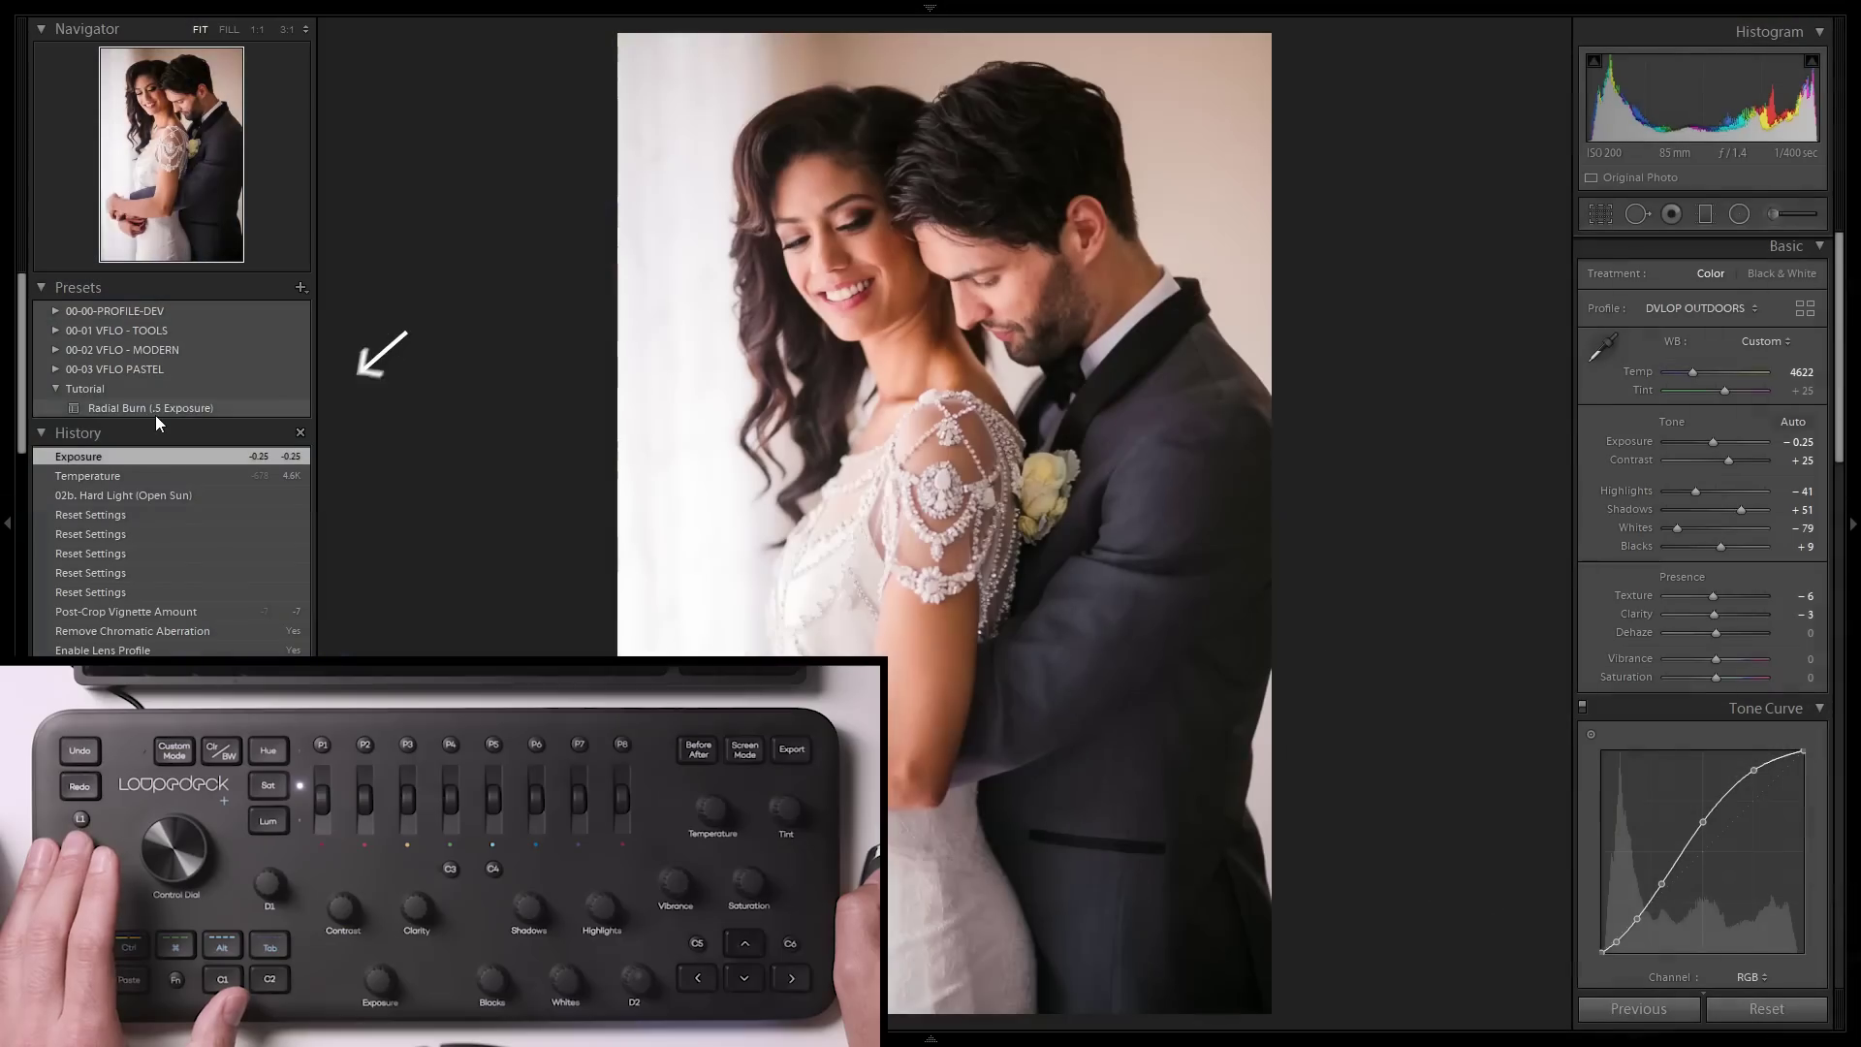
Apply the Radial Burn (.5 Exposure) preset to the embracing bride and groom portrait and move its radial filter up toward their faces
click(155, 408)
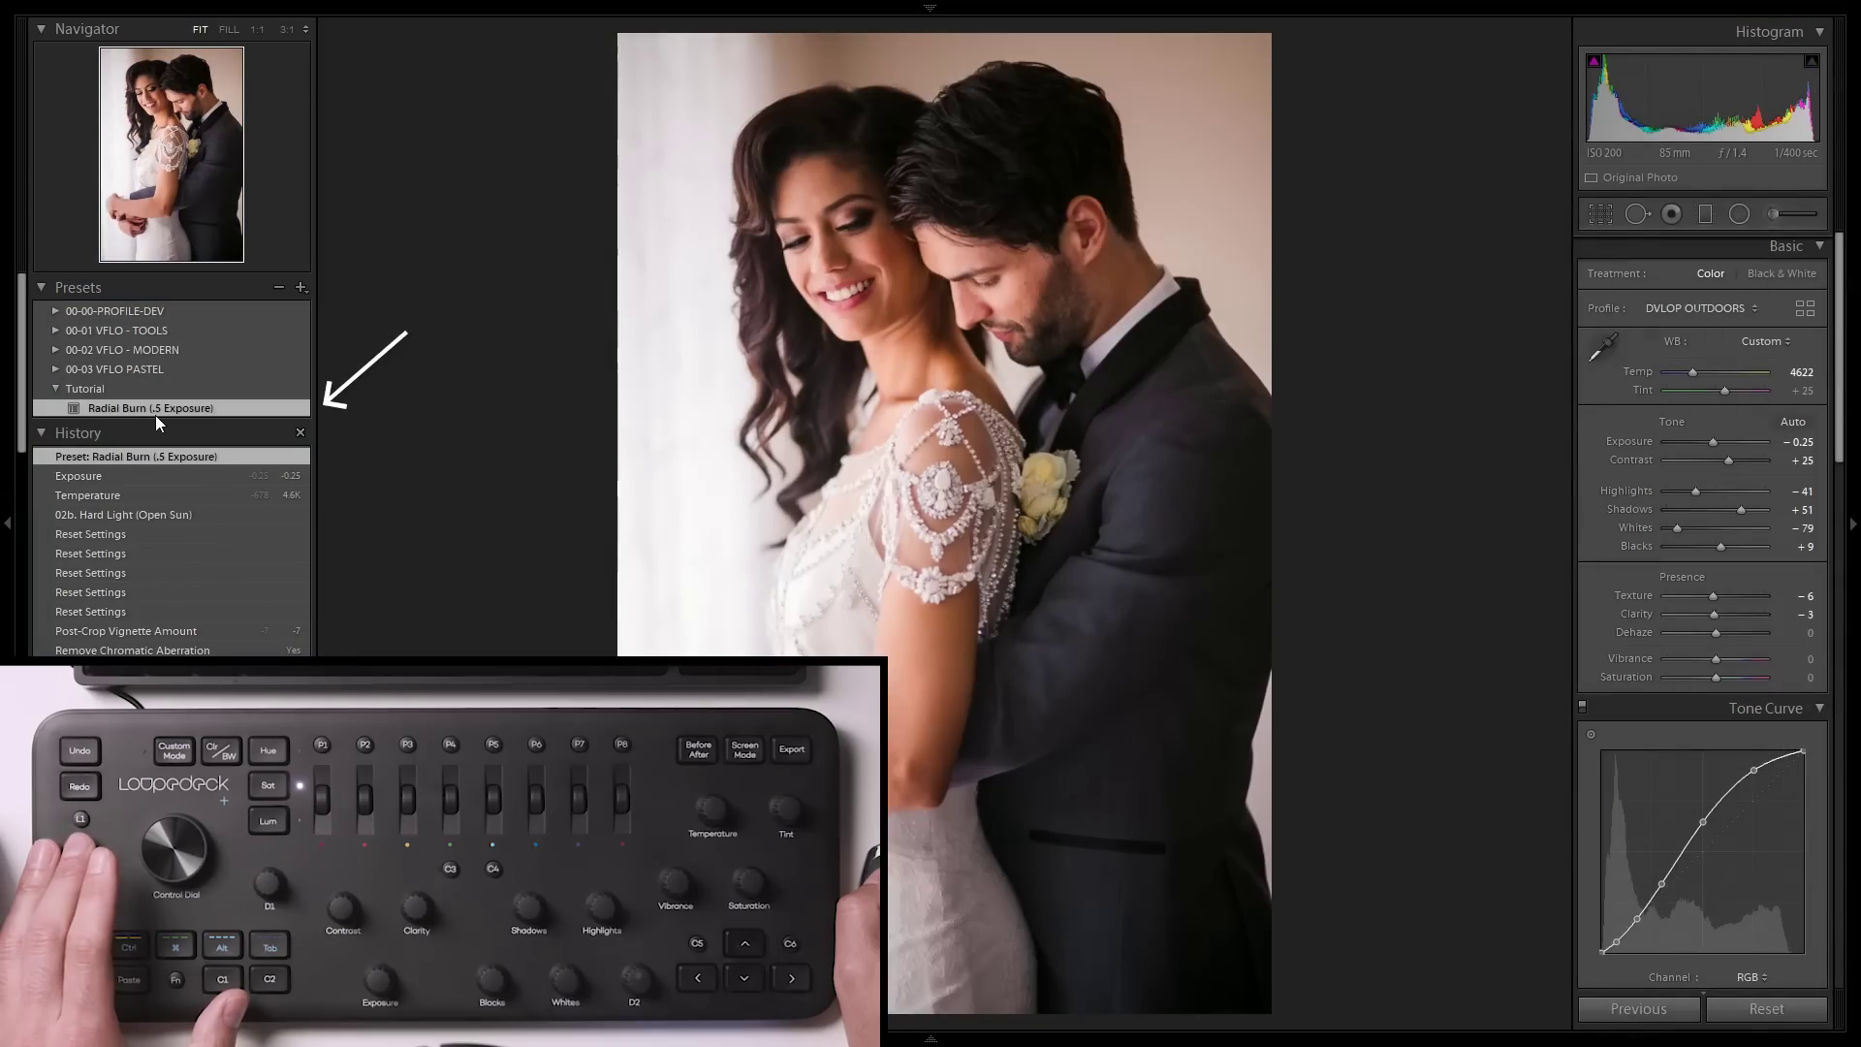
key(shift+m)
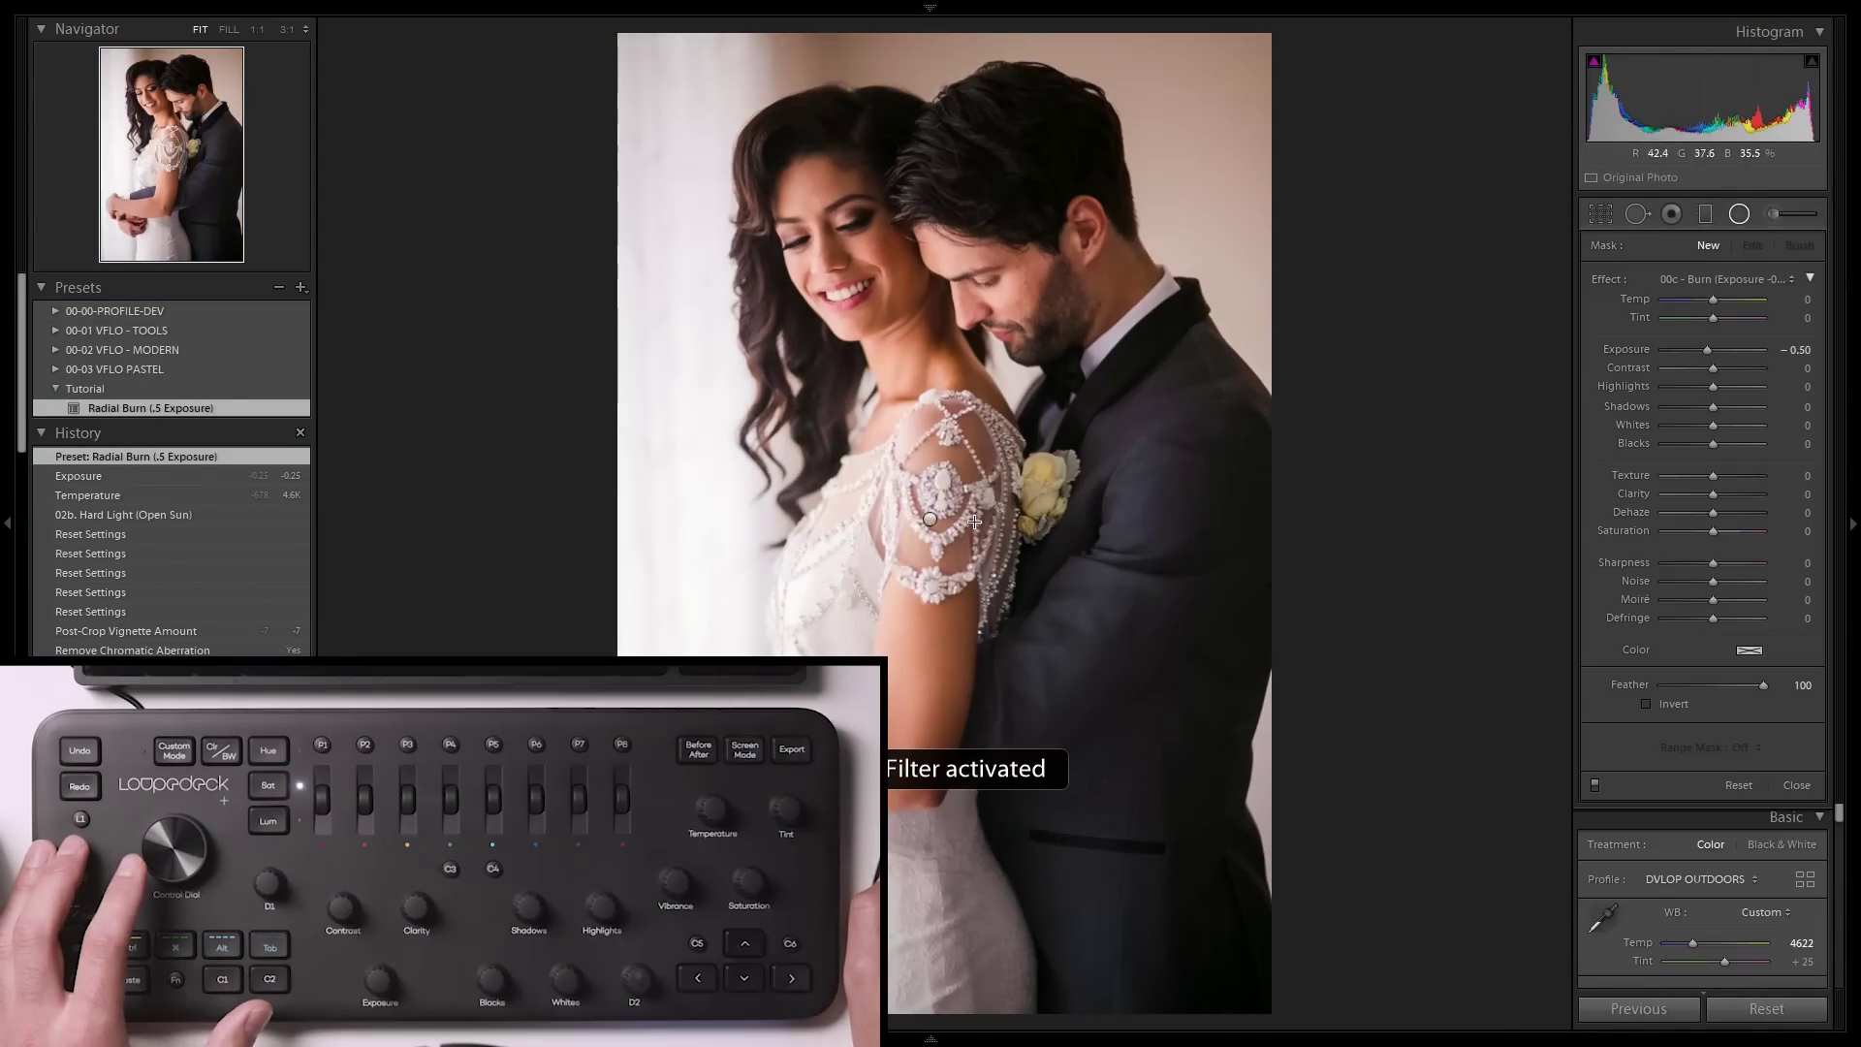
click(926, 521)
drag(925, 520, 938, 395)
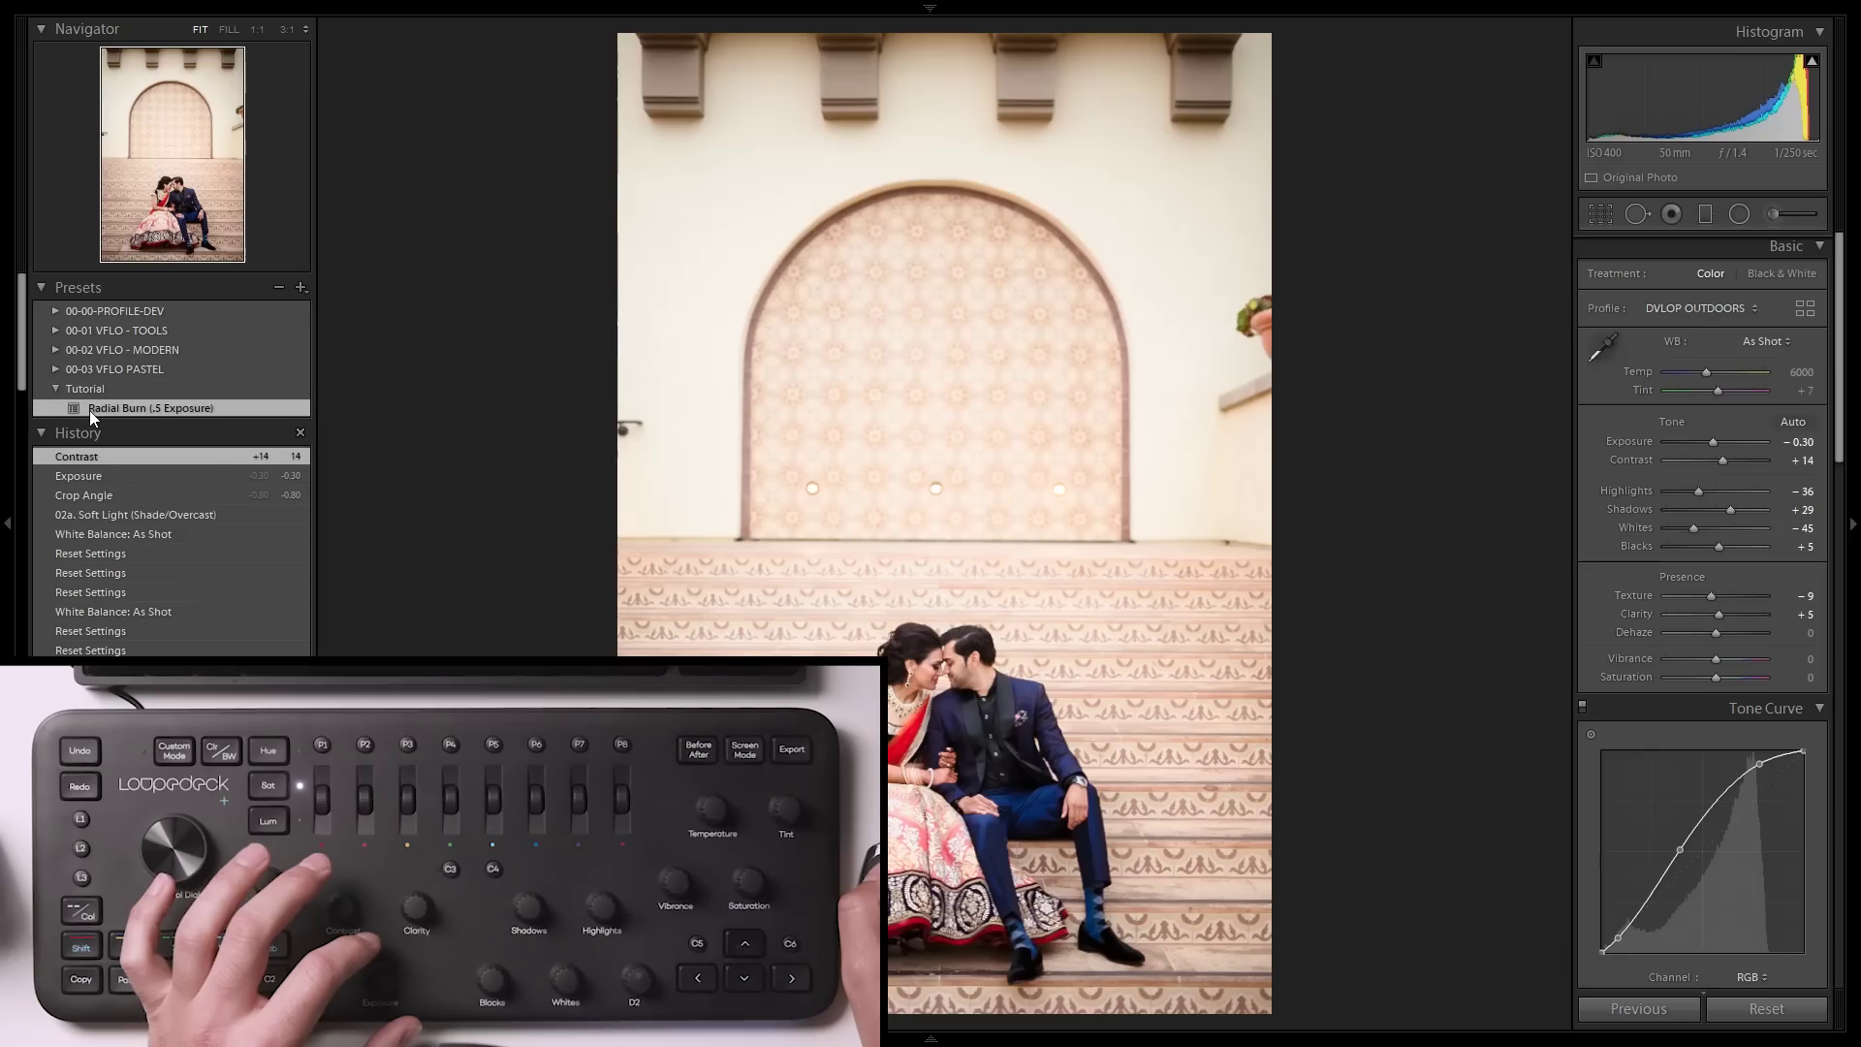
Apply the Radial Burn (.5 Exposure) preset to the couple on the steps and recenter its radial filter on their faces
click(89, 408)
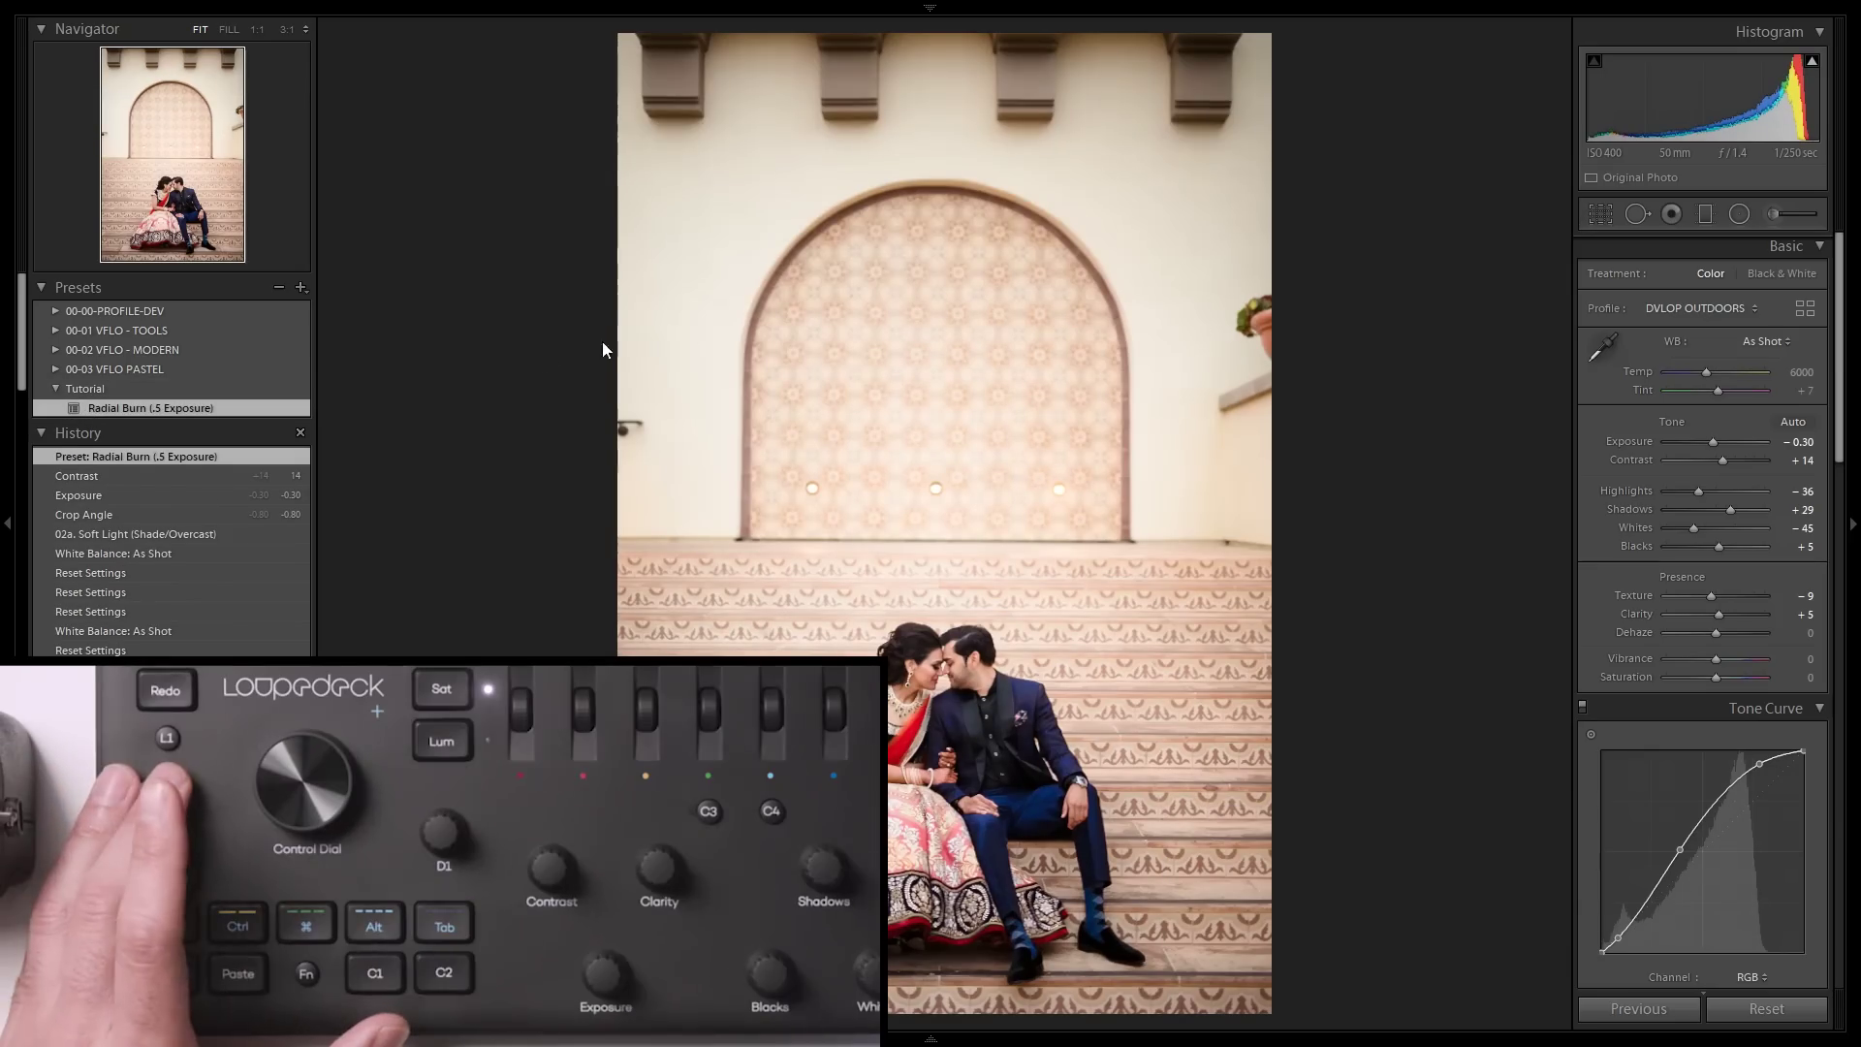
key(shift+m)
click(931, 521)
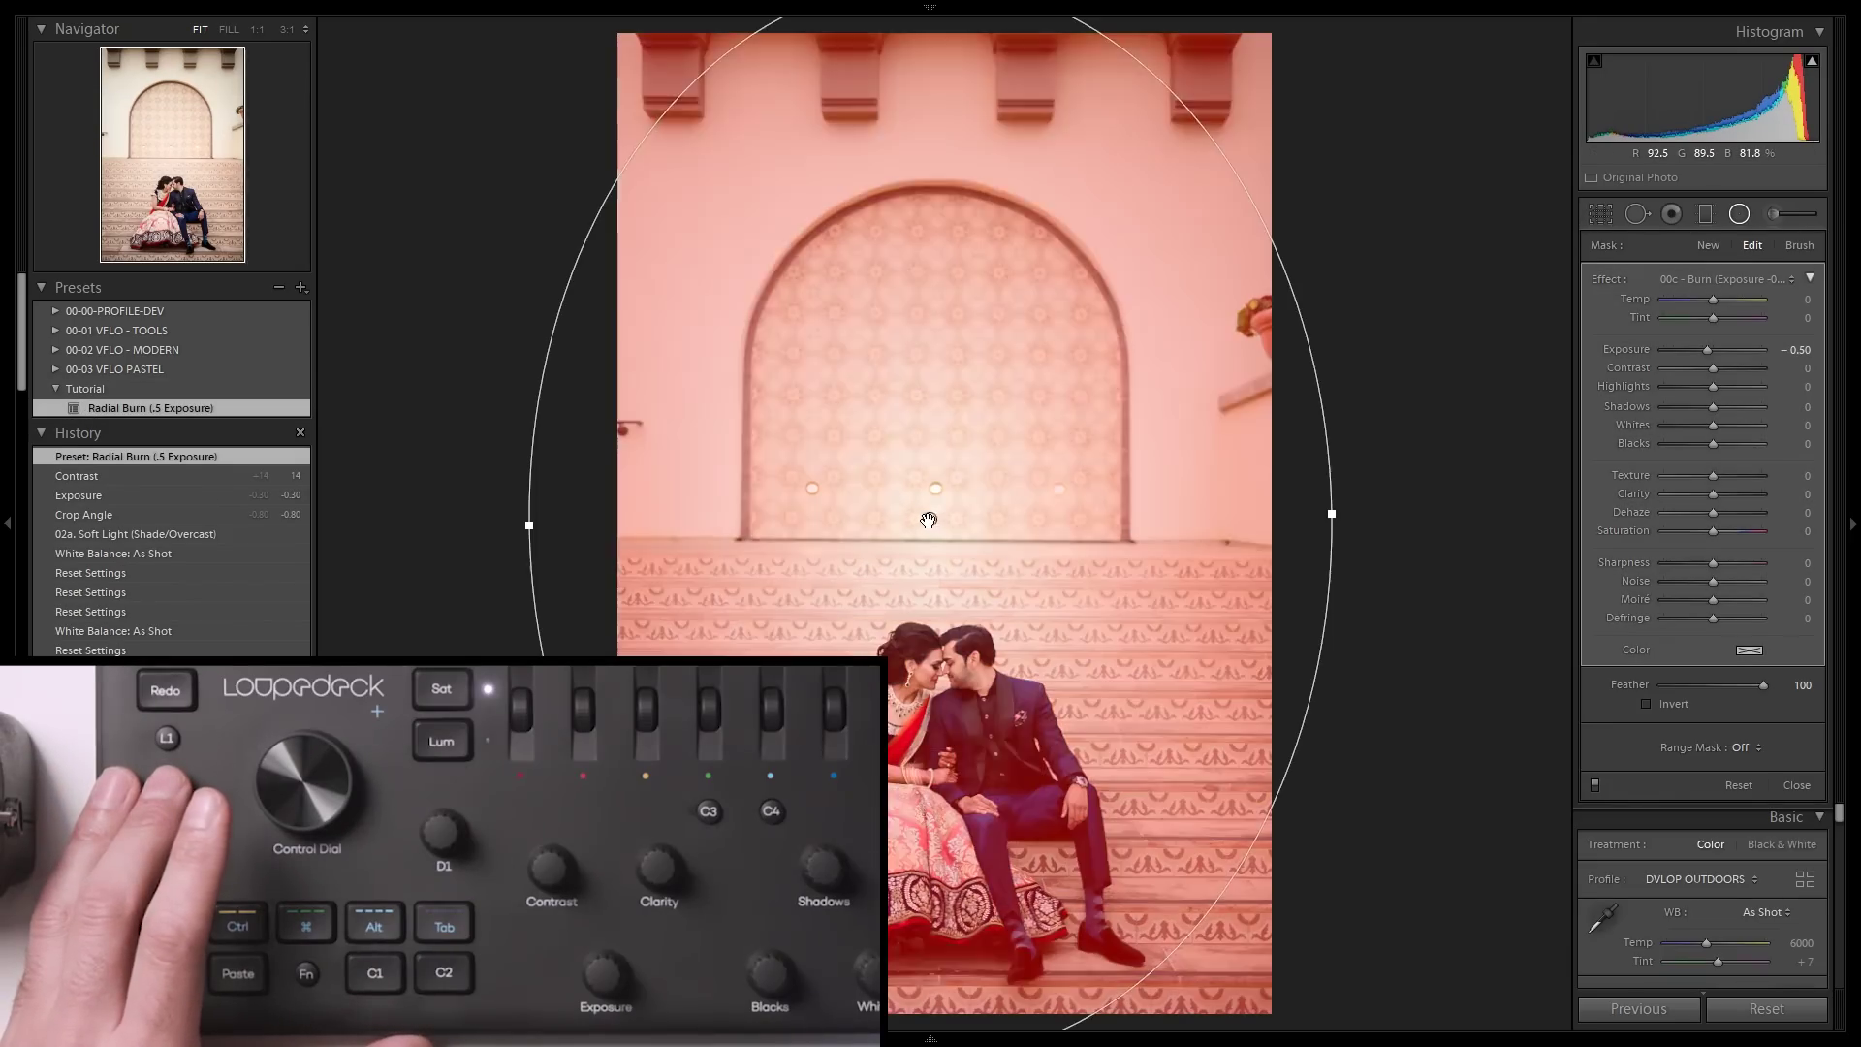
drag(931, 521, 940, 571)
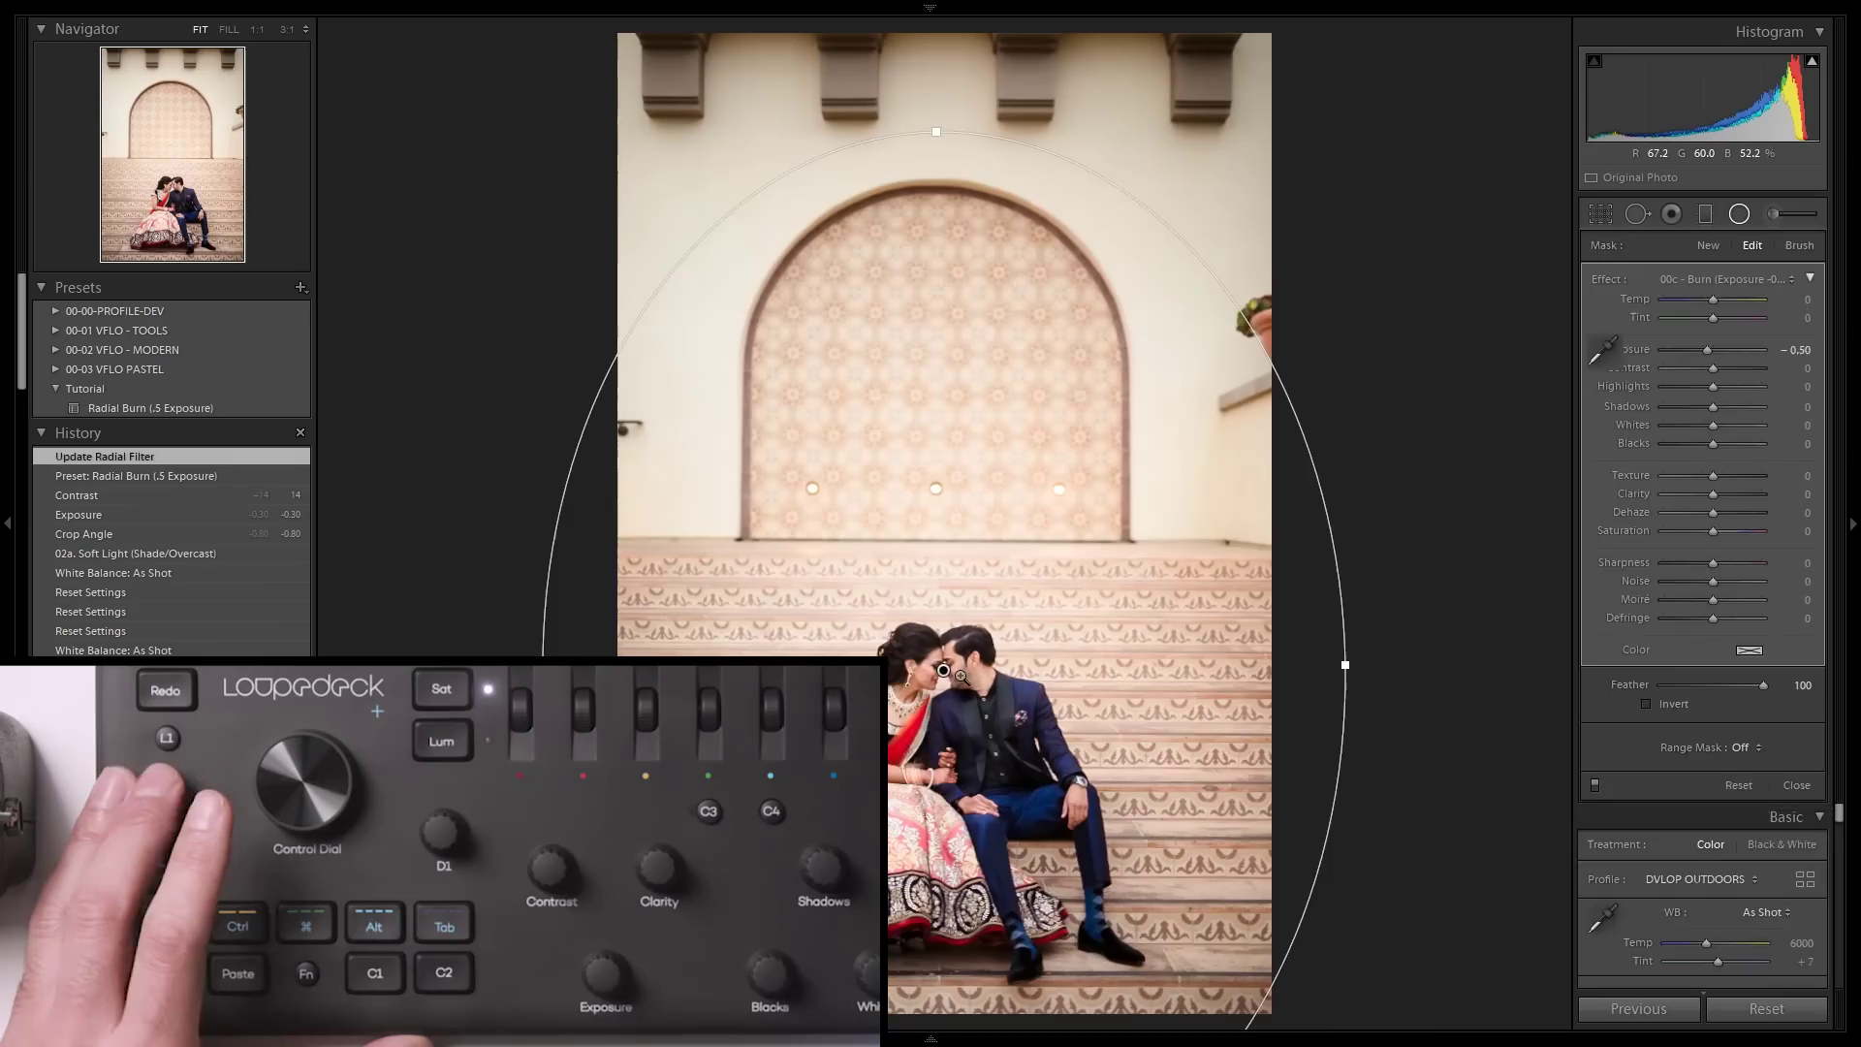
key(d)
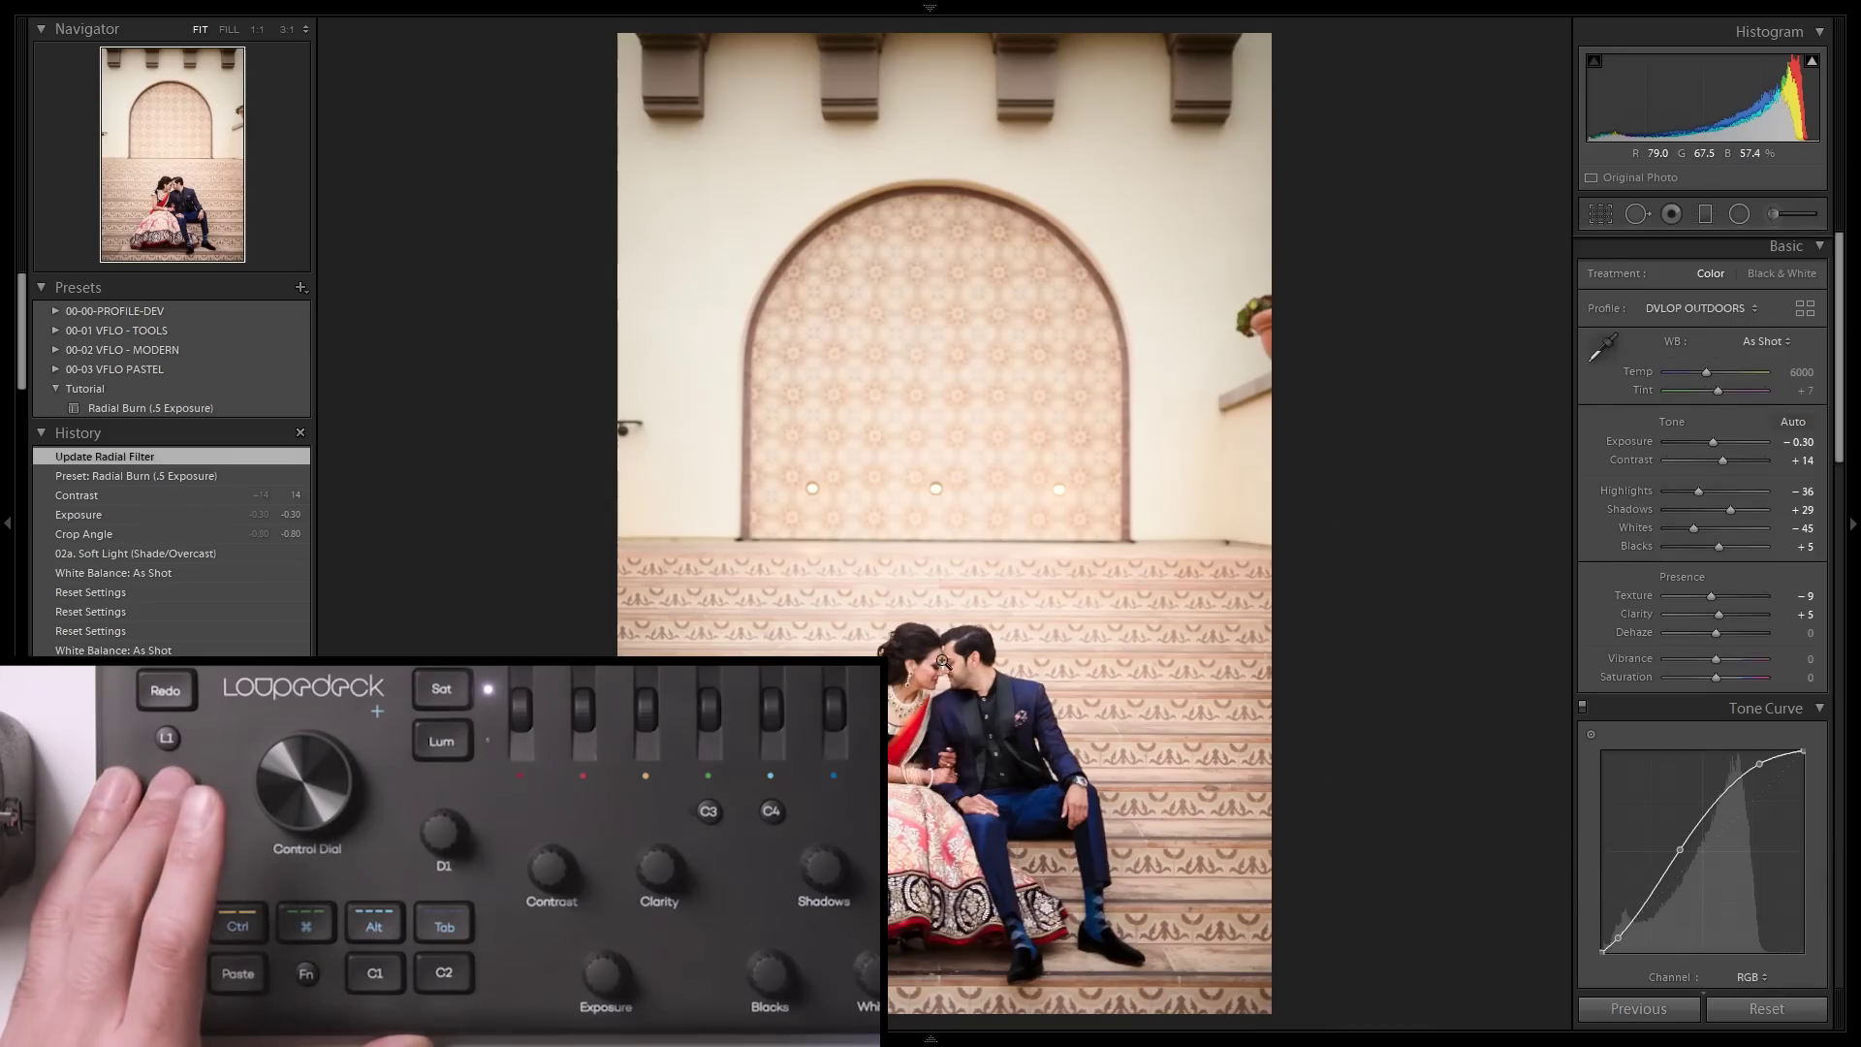
Reopen the radial filter on the steps photo and adjust the burn effect from its center pin
key(shift+m)
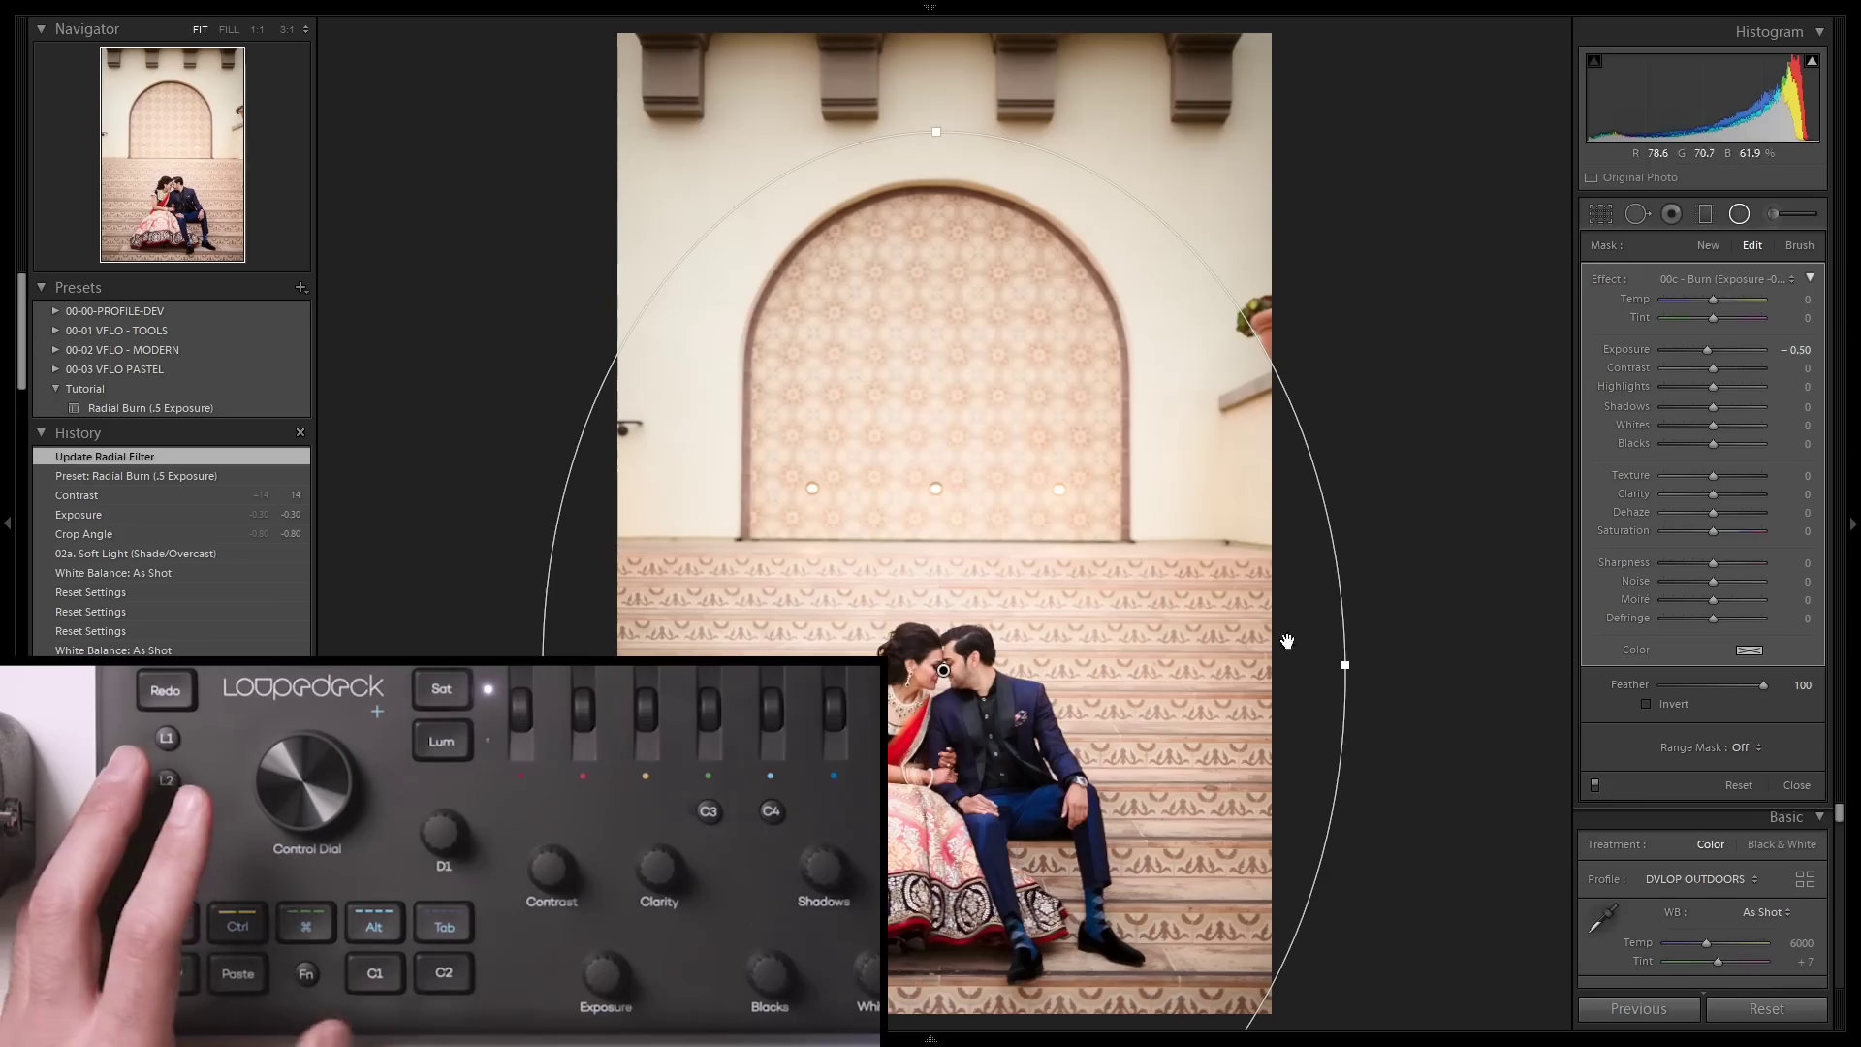
key(alt)
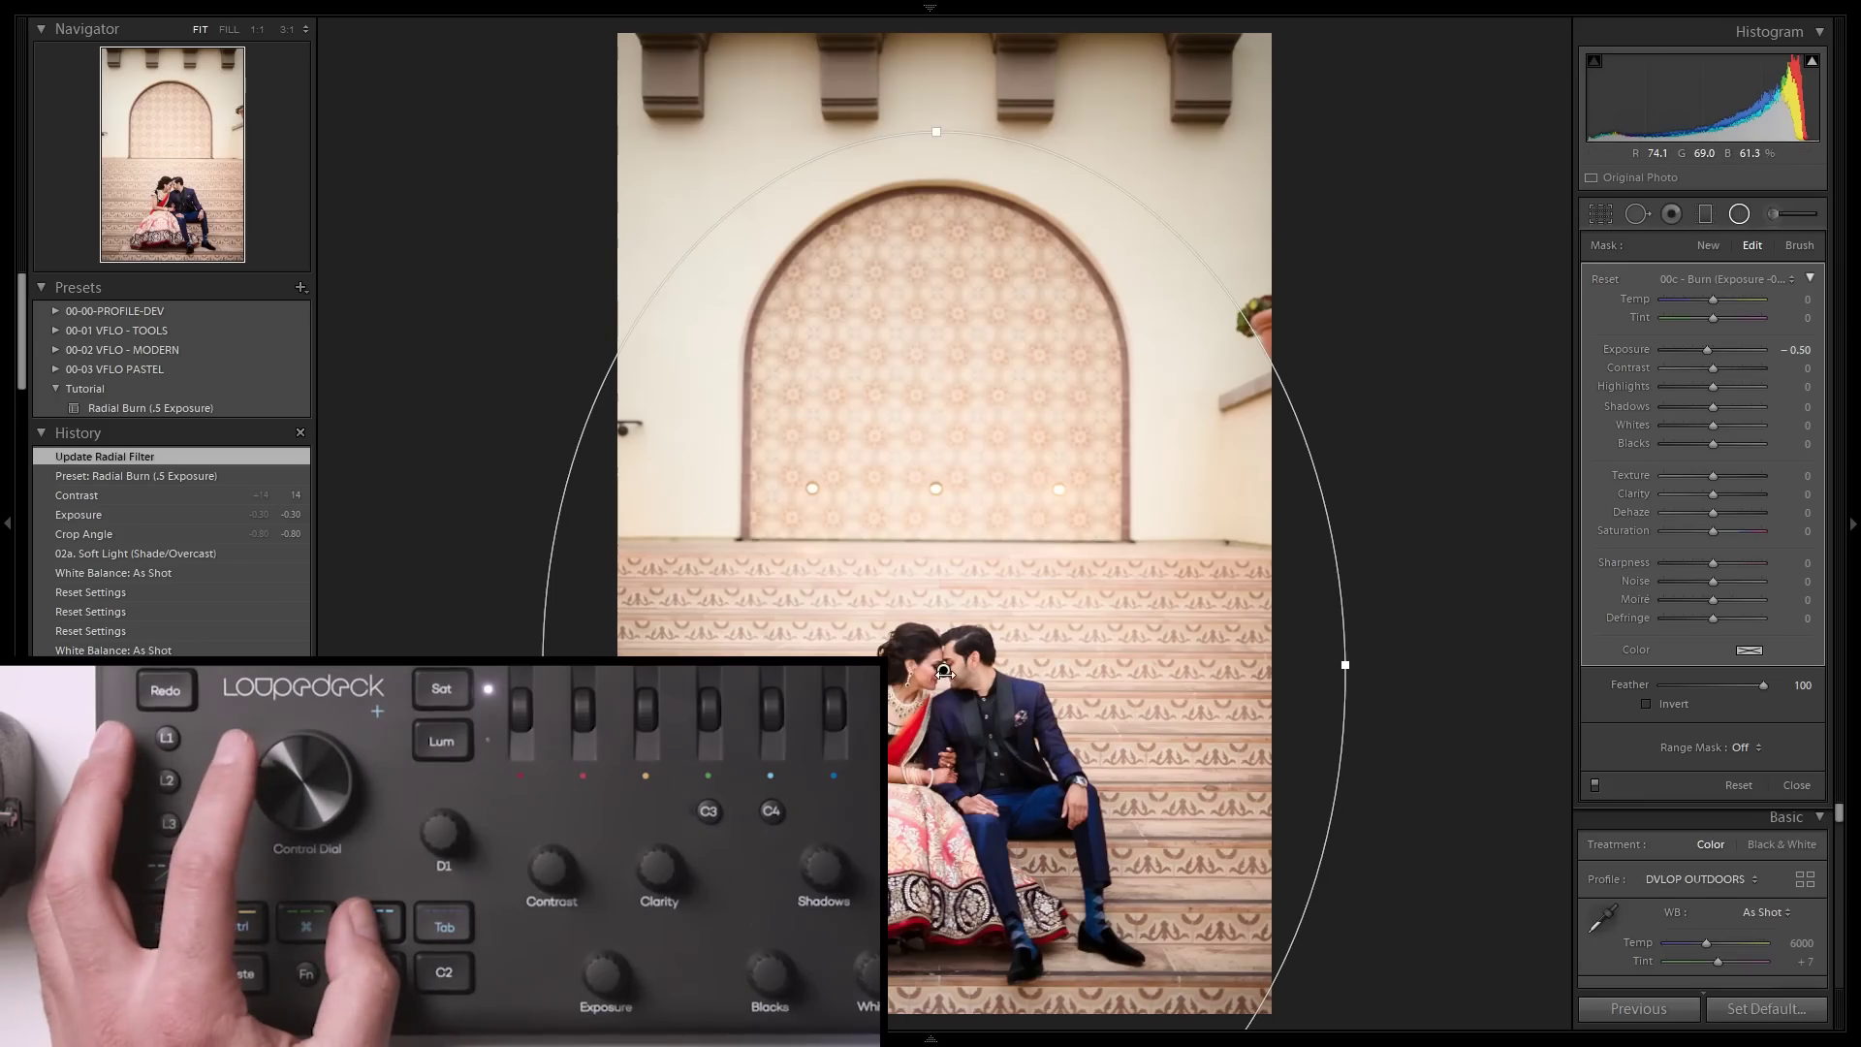
drag(930, 670, 962, 681)
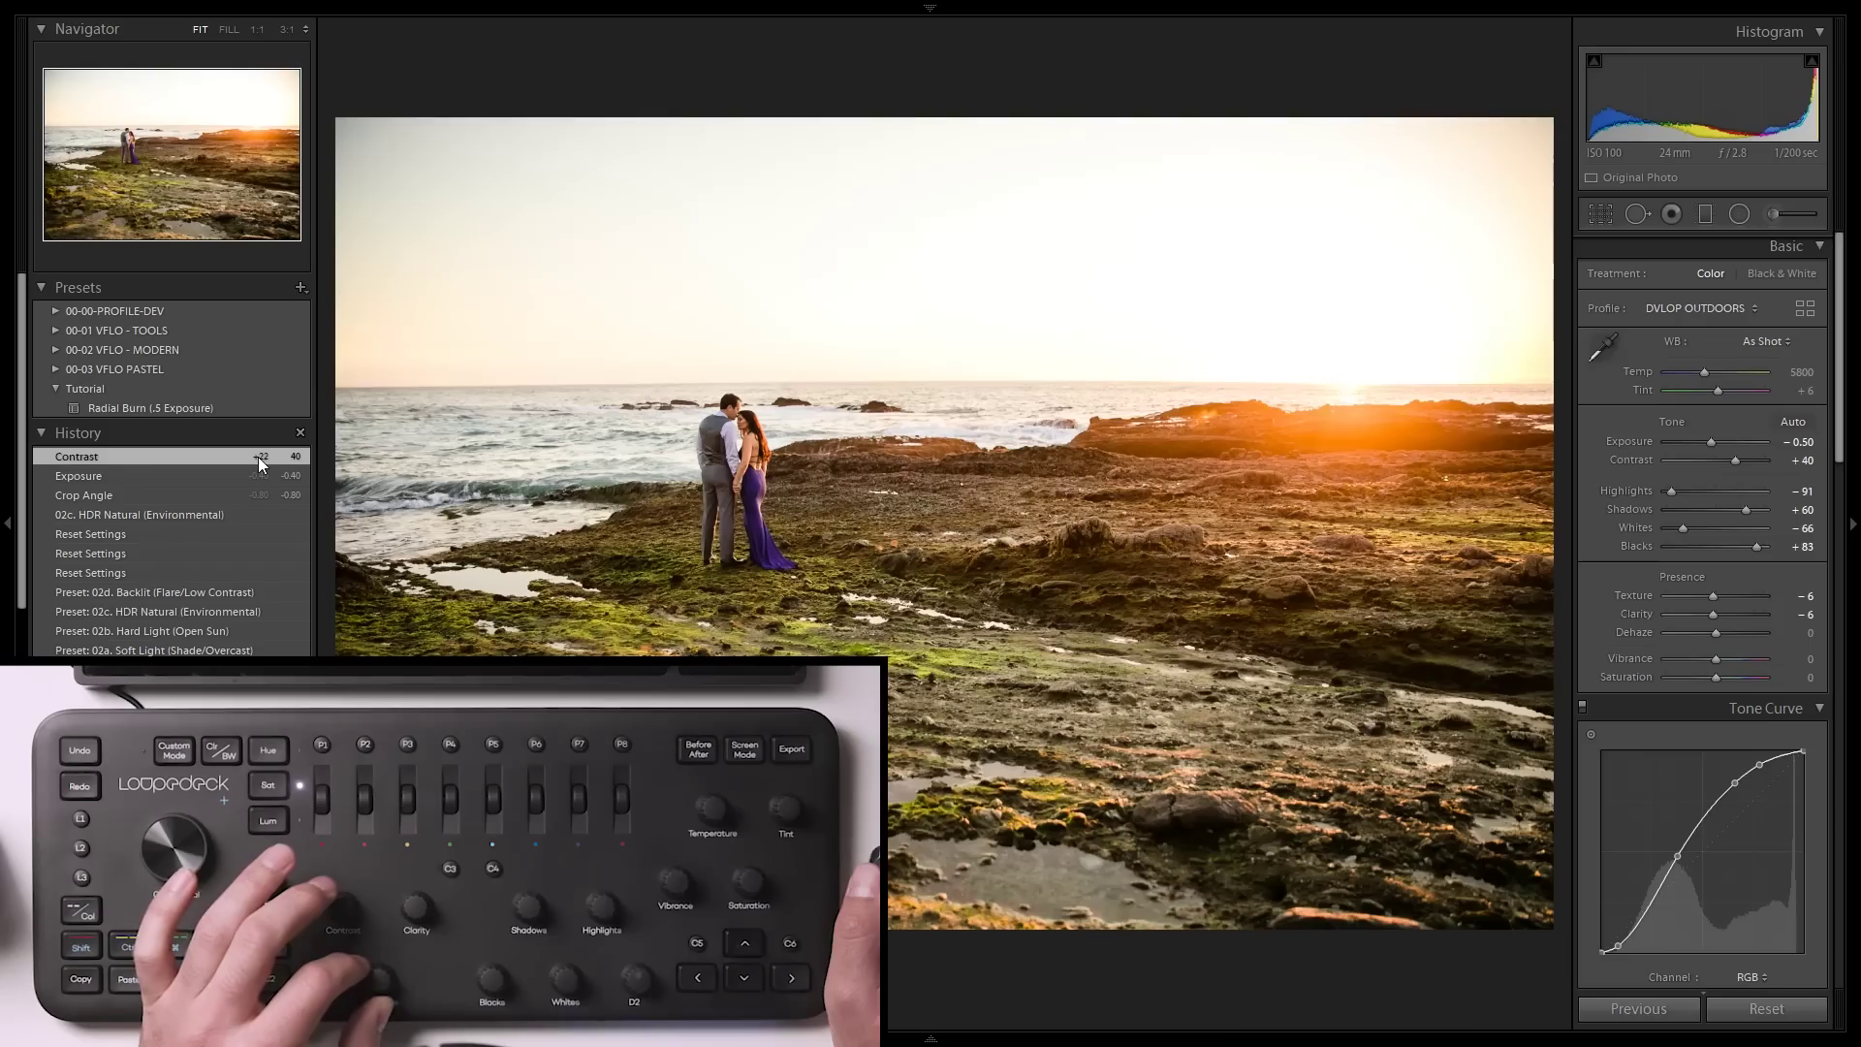
Apply the Radial Burn (.5 Exposure) preset to the sunset beach photo and center its radial filter on the couple
click(171, 407)
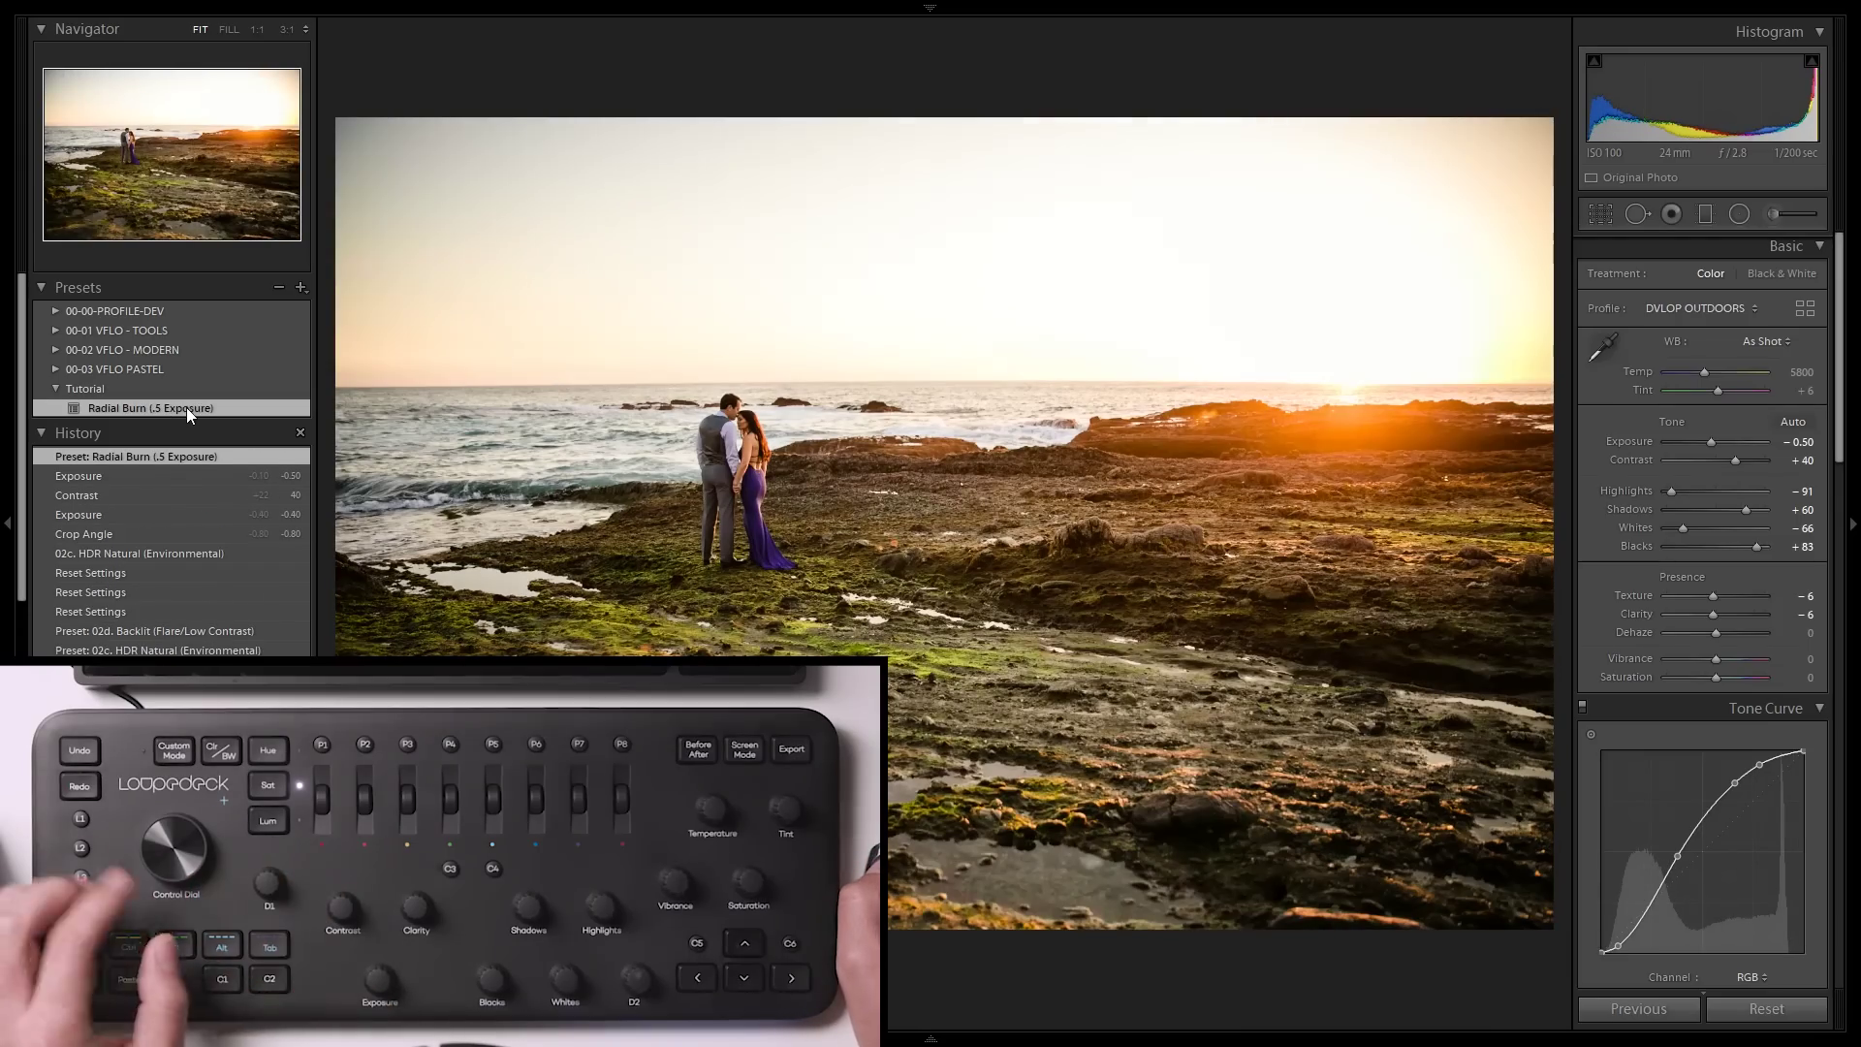
key(shift+m)
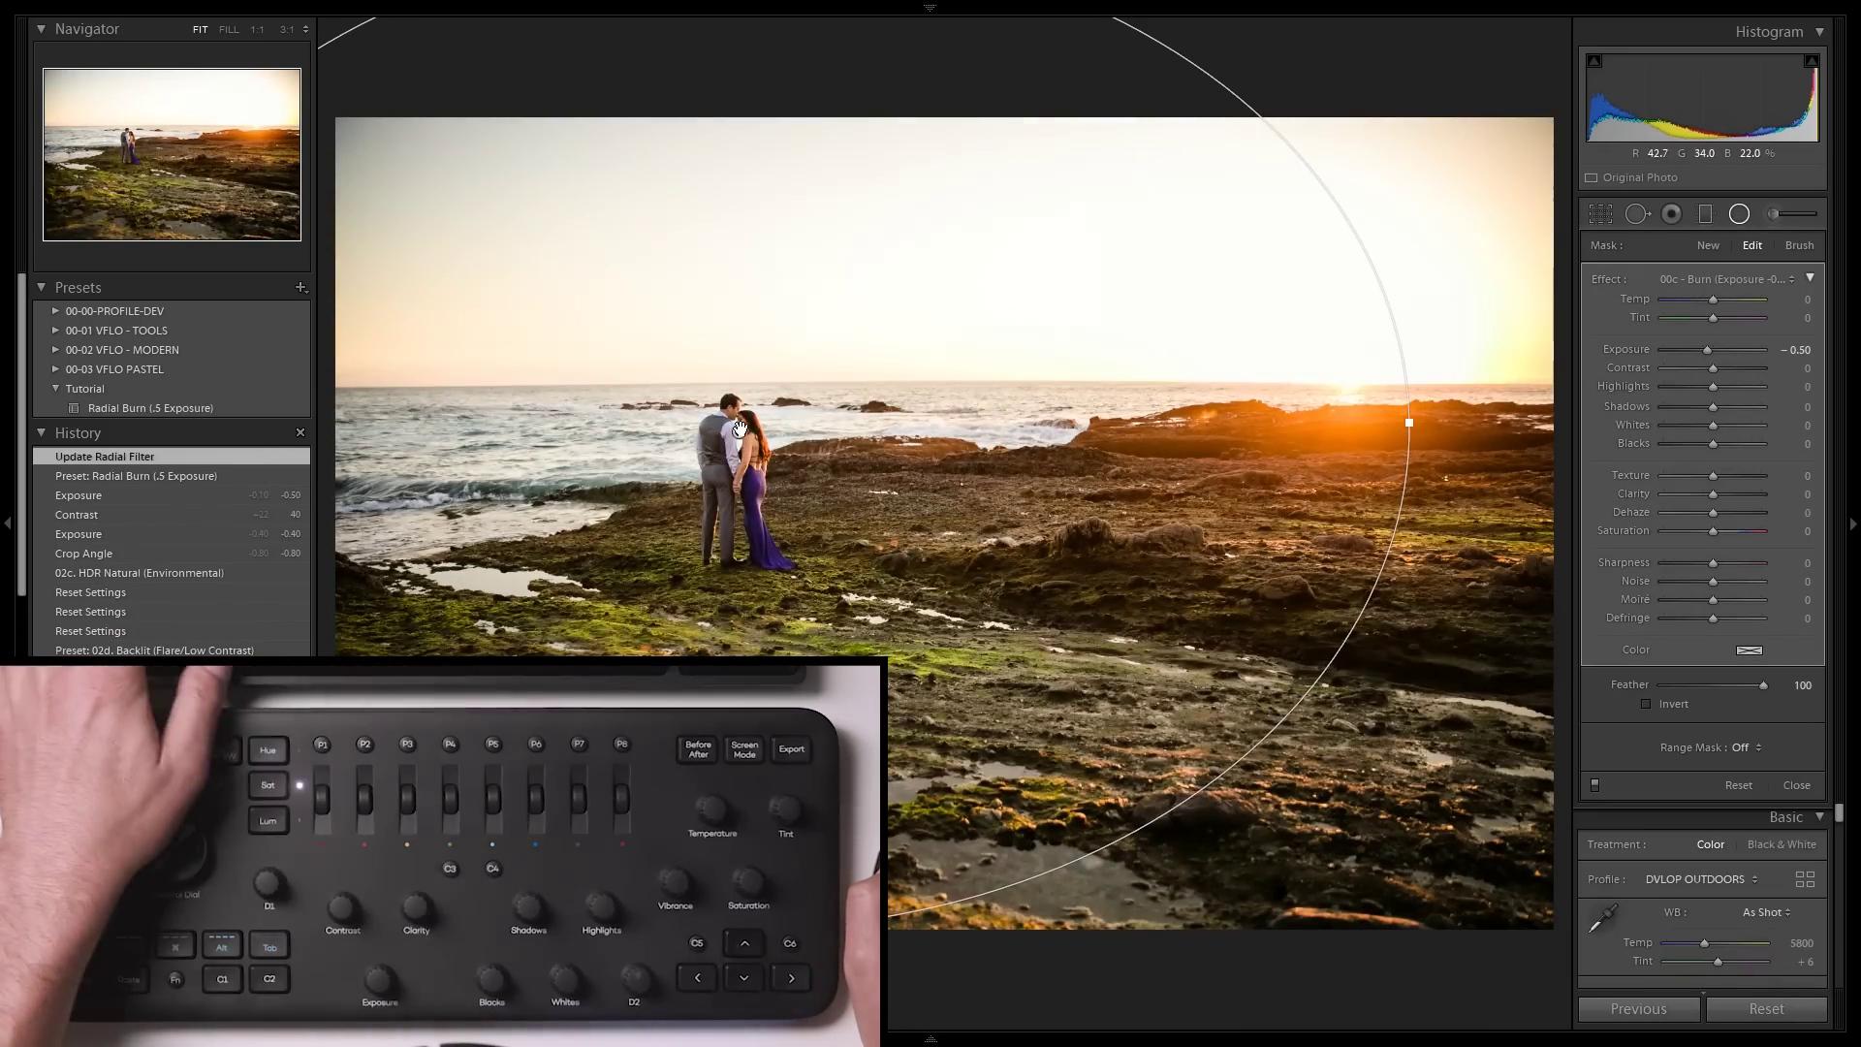
key(o)
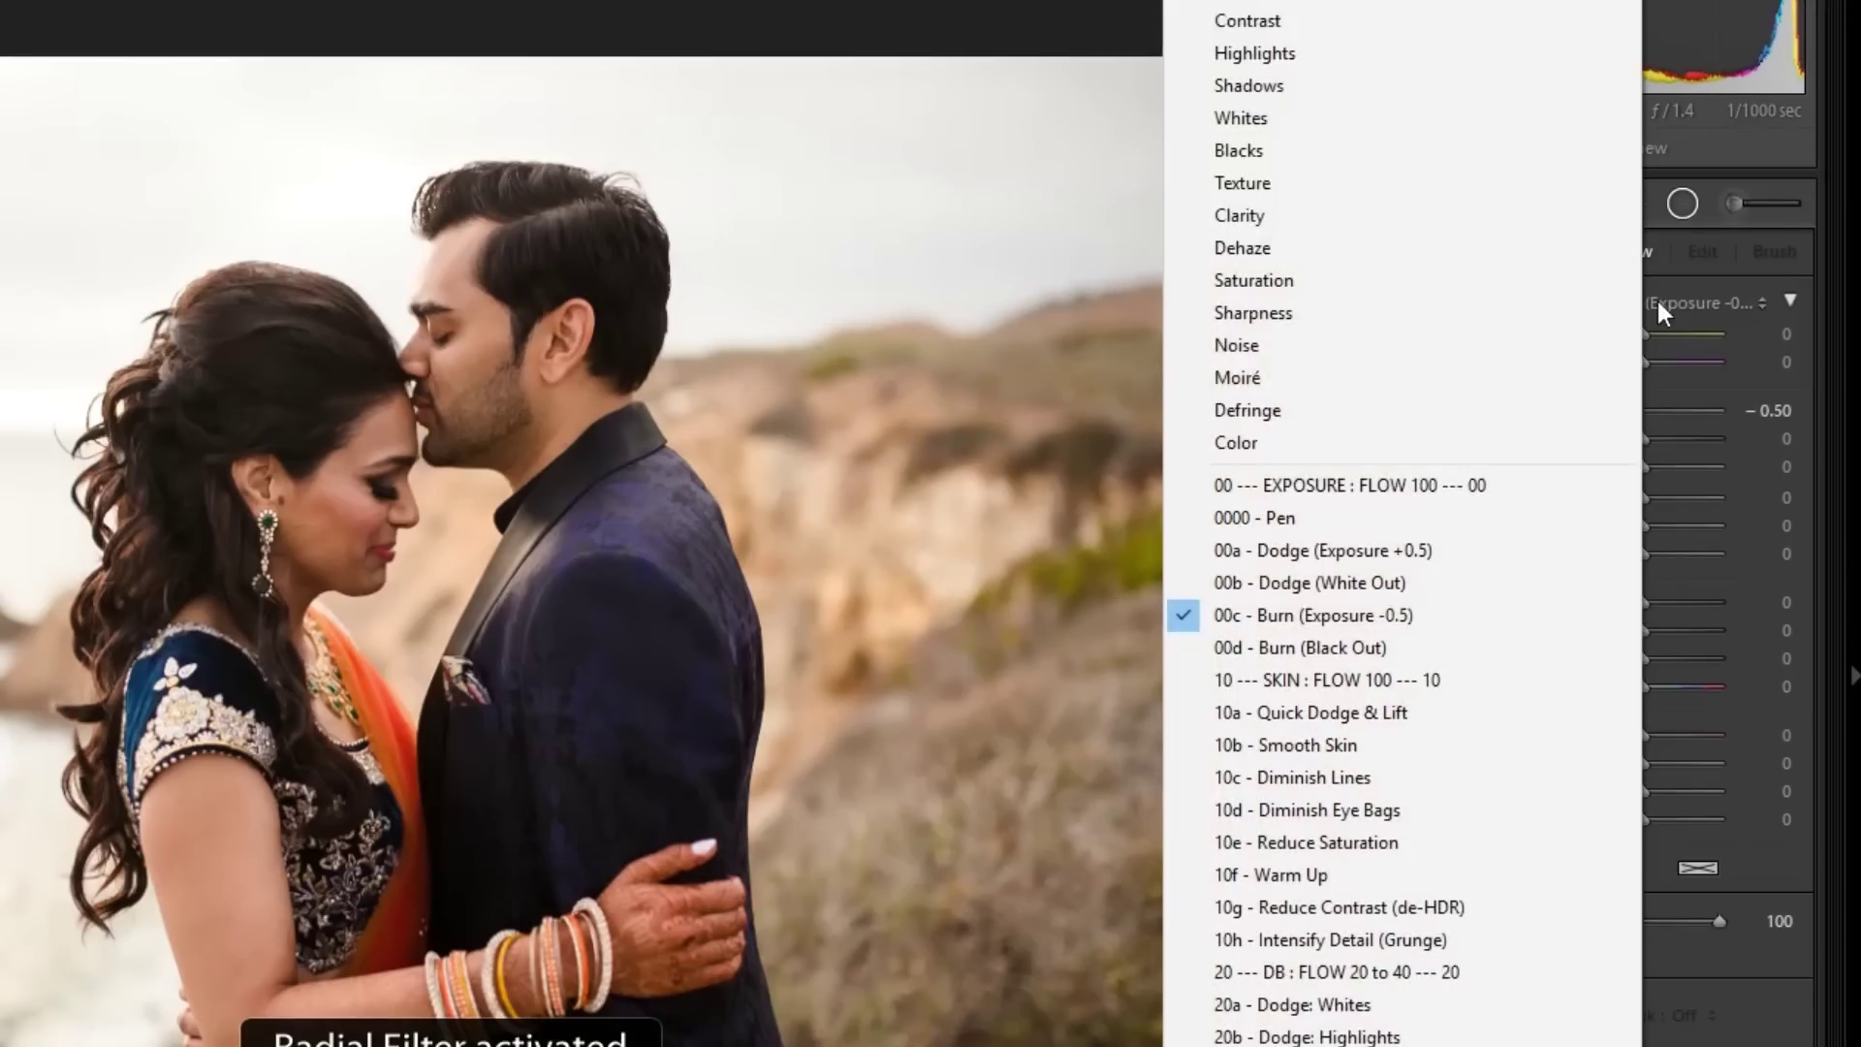
Draw a large radial filter centered on the coastal couple with the burn effect at -0.50 exposure and feather 100
click(1512, 617)
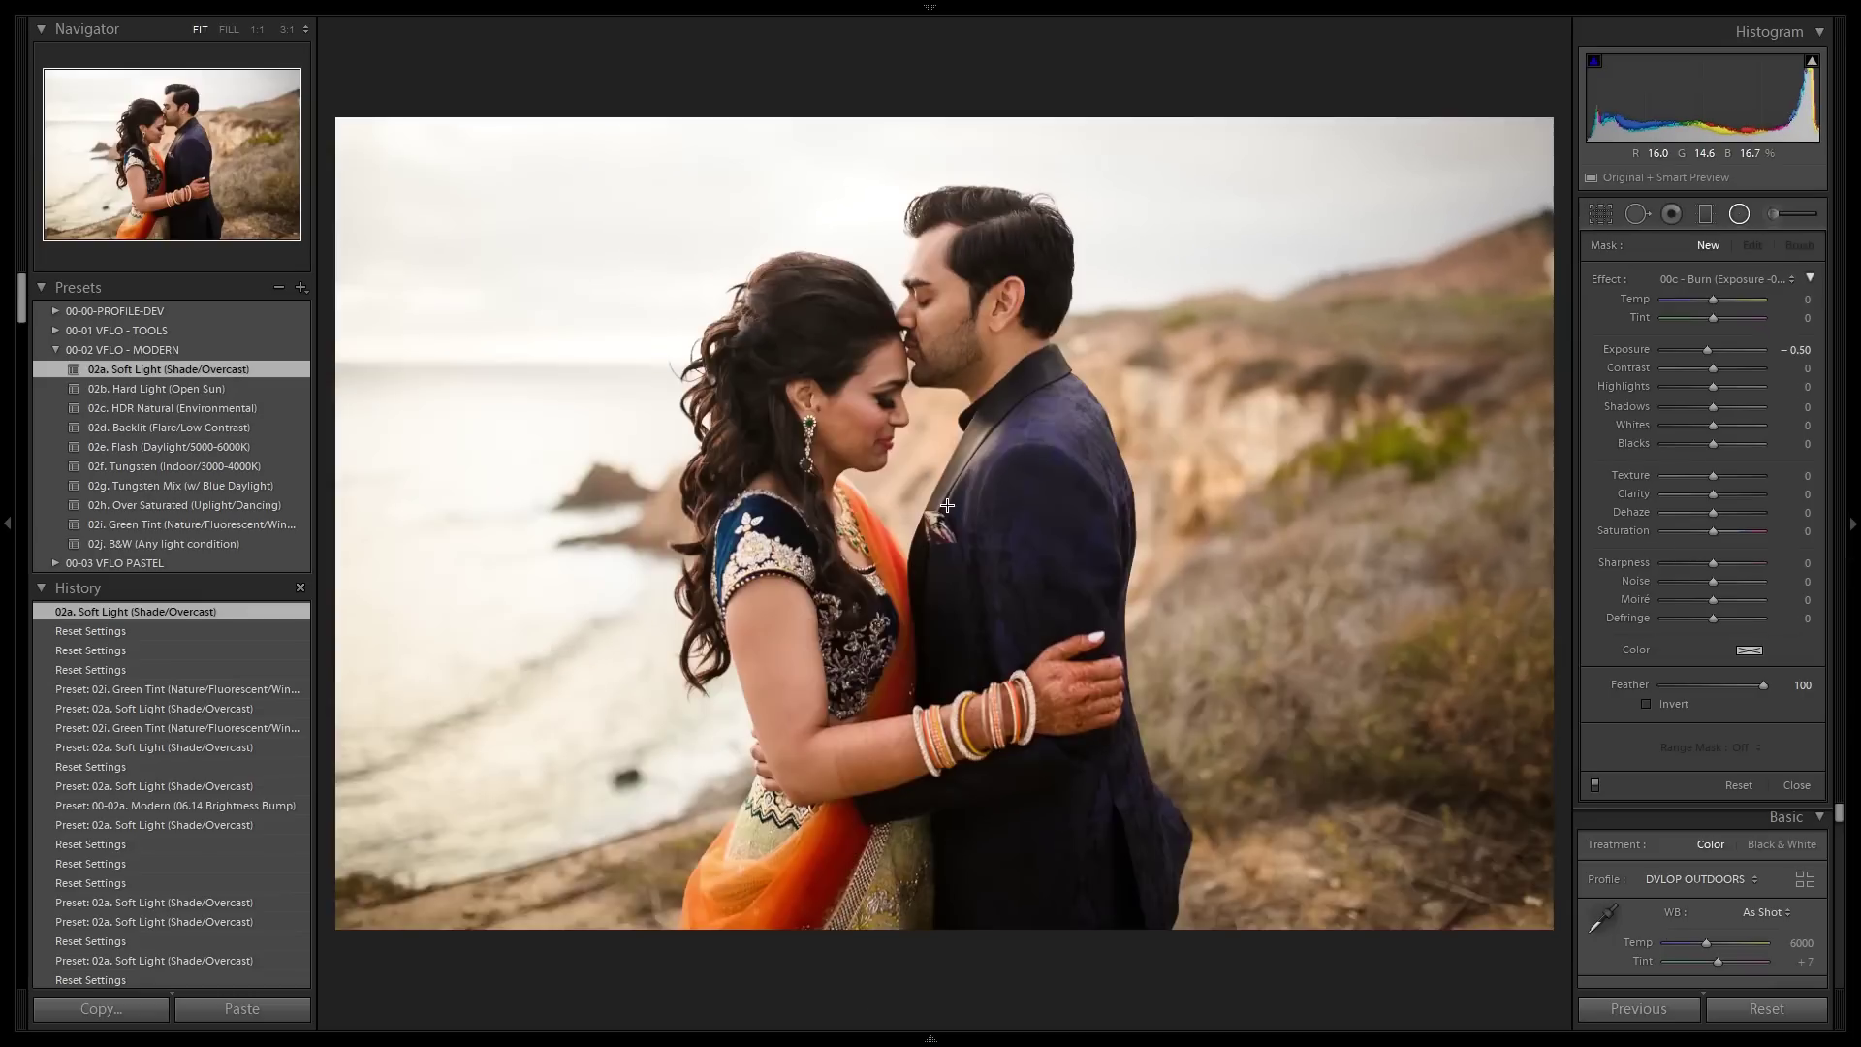
drag(949, 507, 1304, 763)
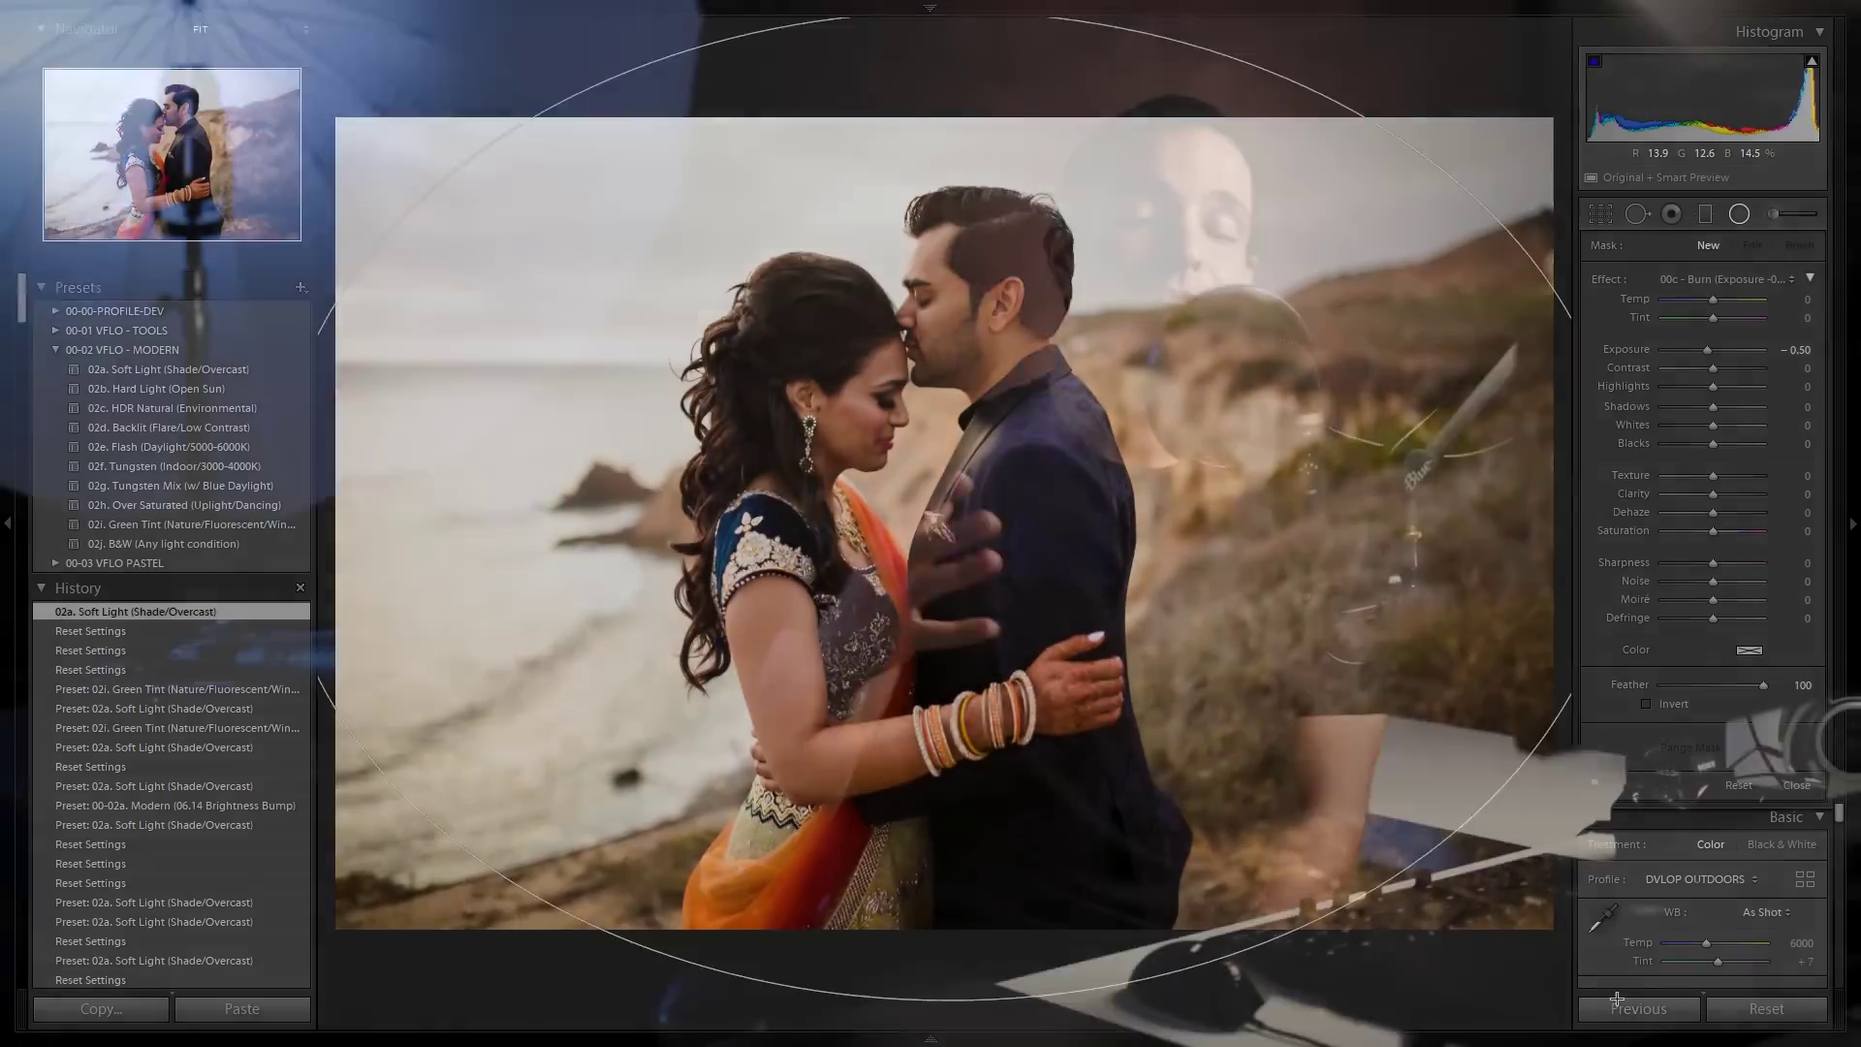